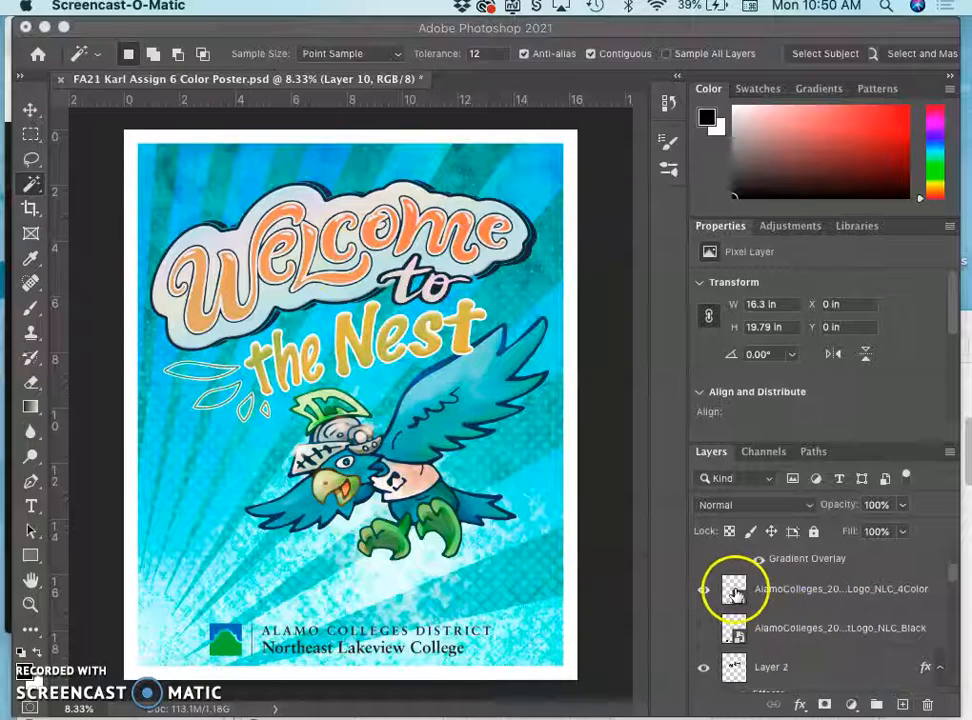
# Step: Toggle the four-color college logo layer off and on, and set the poster view to 100%
pyautogui.click(704, 594)
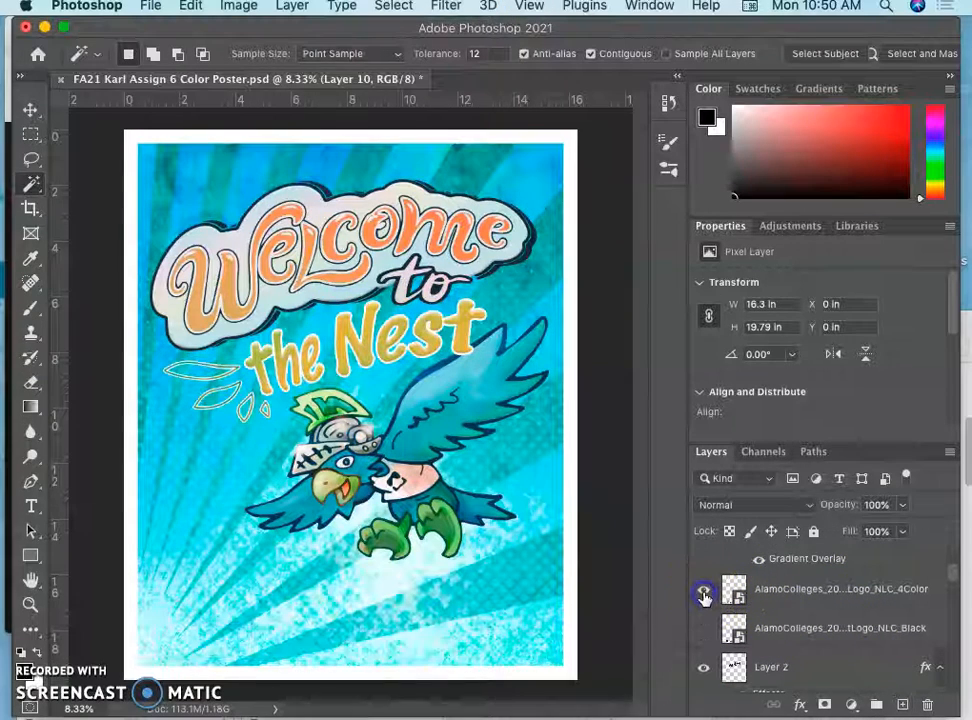
pyautogui.click(704, 594)
pyautogui.press('super+equal')
pyautogui.press('super+equal')
pyautogui.press('super+equal')
pyautogui.press('super+equal')
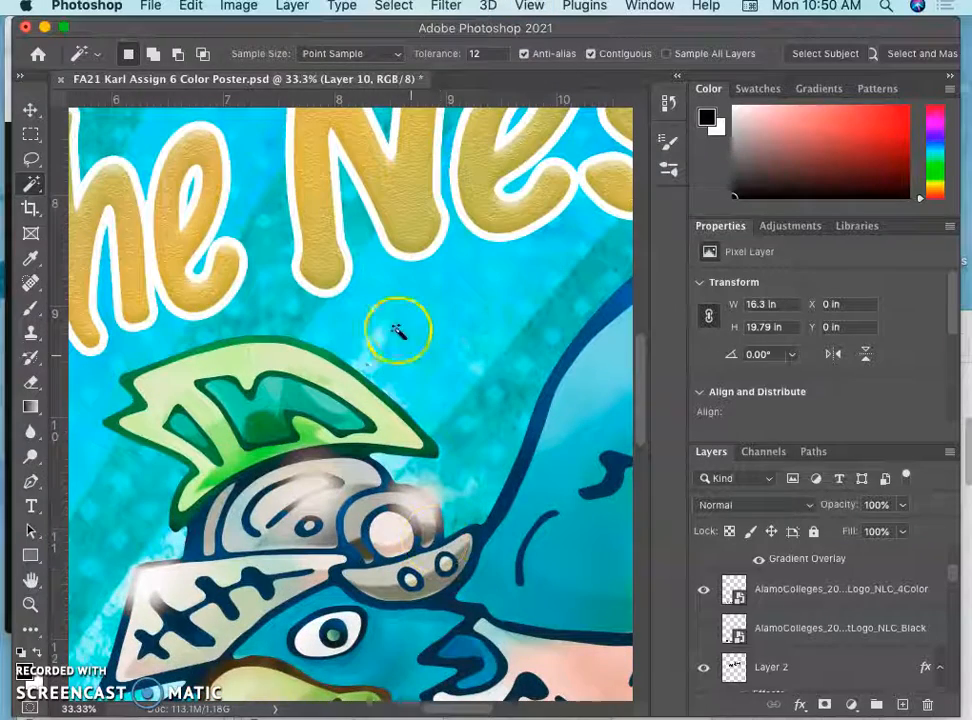
pyautogui.click(521, 7)
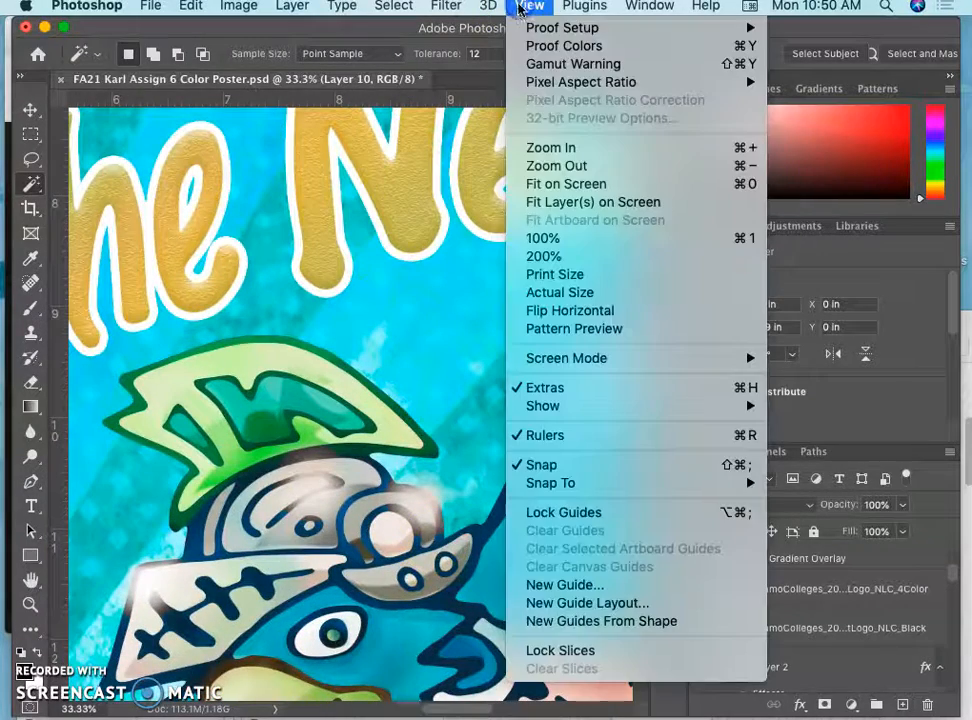
pyautogui.click(546, 241)
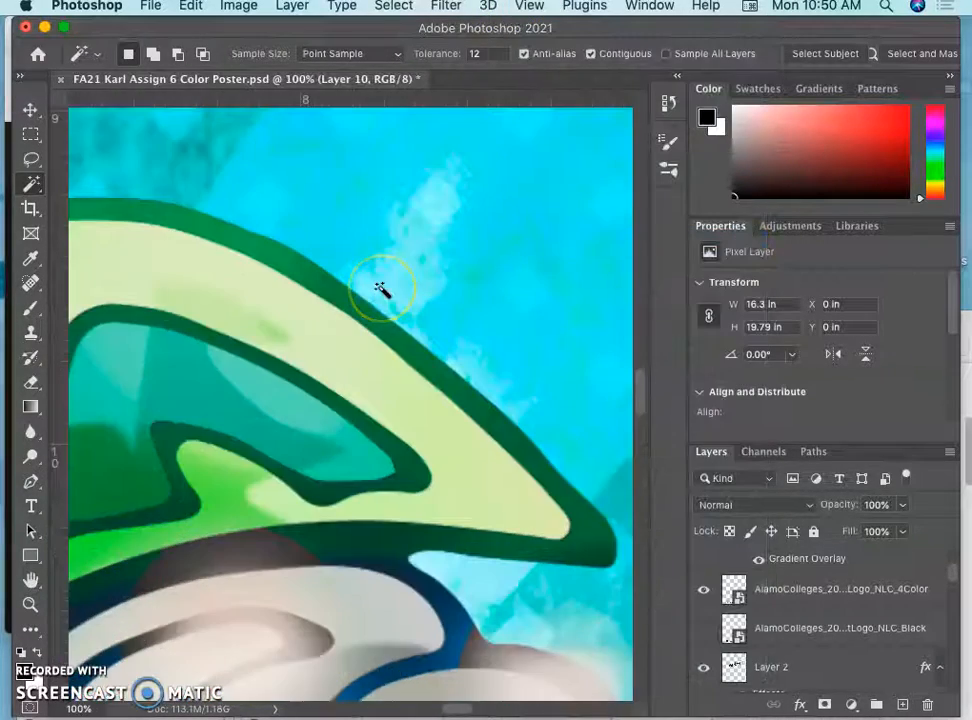
# Step: Examine the paper texture on the lettering and the diamond pattern in the upper background at 100%
pyautogui.scroll(5, 381, 290)
pyautogui.click(361, 262)
pyautogui.hscroll(-10, 362, 273)
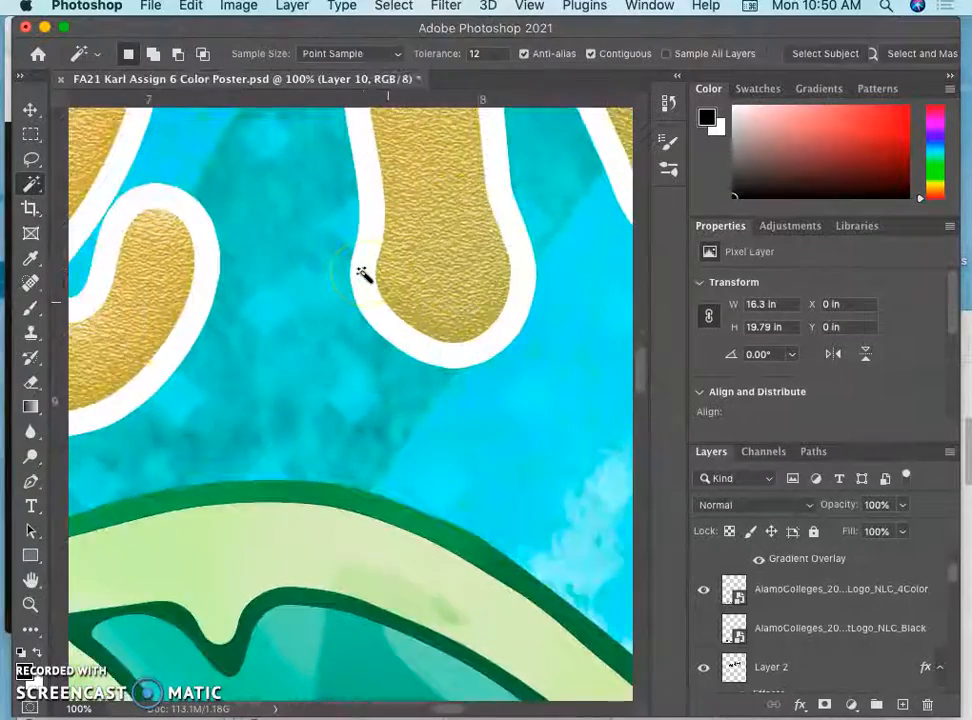
pyautogui.hscroll(-5, 362, 273)
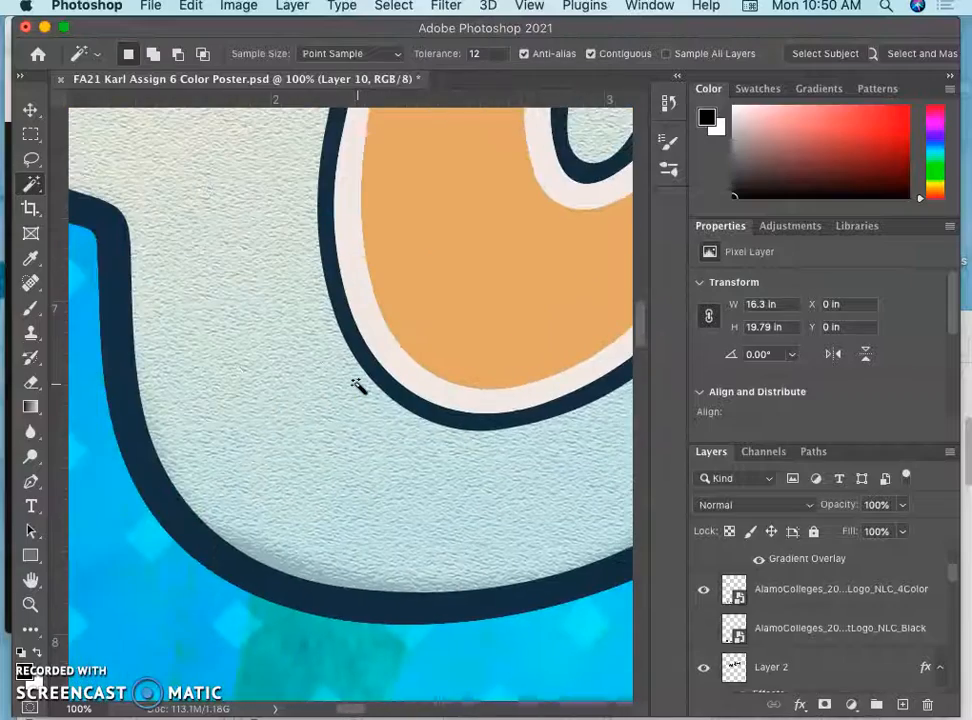
pyautogui.scroll(3, 358, 386)
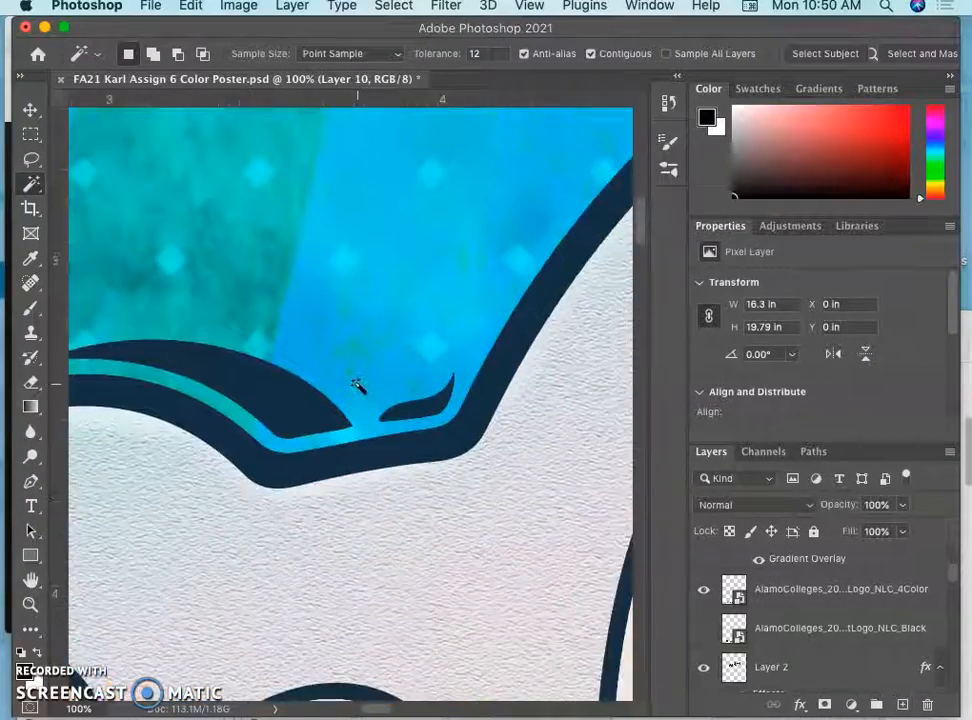
pyautogui.scroll(3, 358, 386)
pyautogui.hscroll(-2, 358, 386)
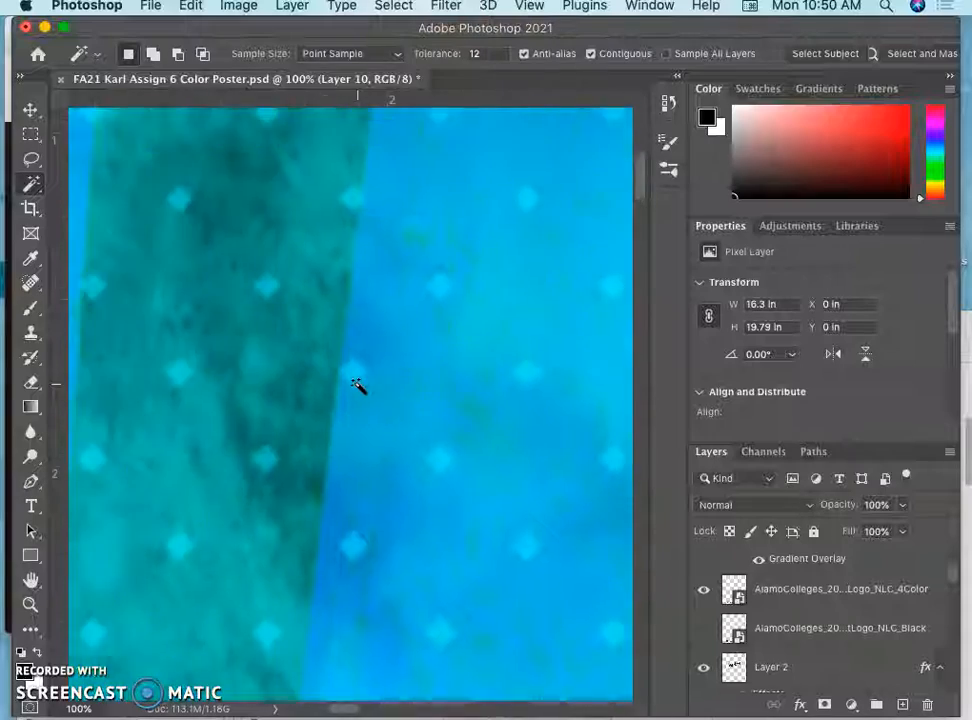
pyautogui.scroll(3, 356, 386)
pyautogui.hscroll(-2, 356, 386)
# Step: Examine the gold lettering and the bird's beak and claws at 100% for surface texture
pyautogui.scroll(-20, 356, 386)
pyautogui.hscroll(20, 356, 386)
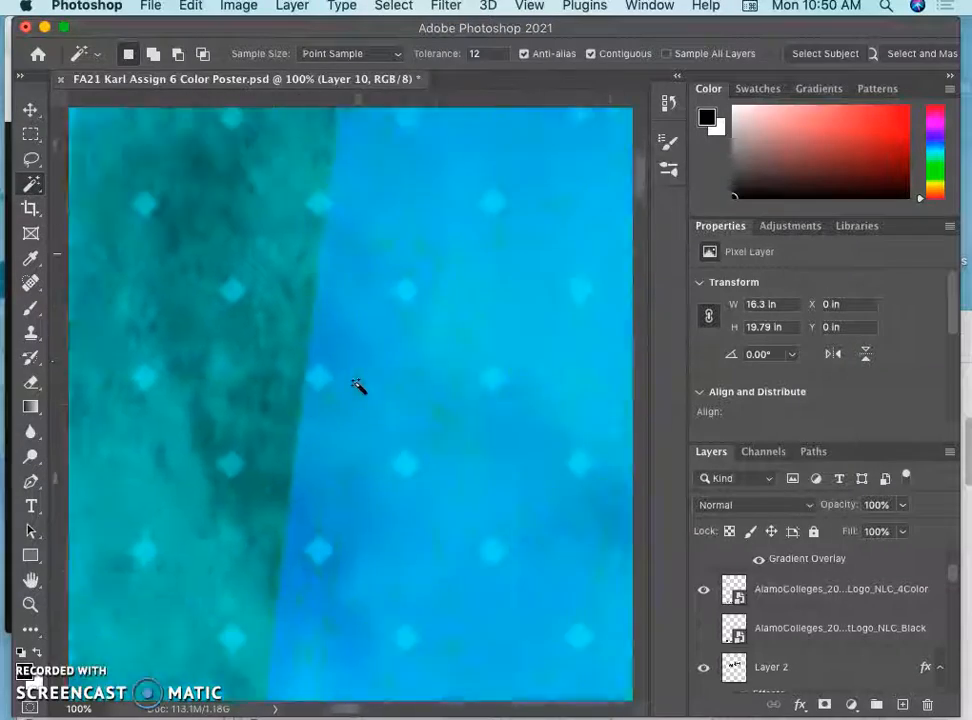
pyautogui.hscroll(15, 358, 386)
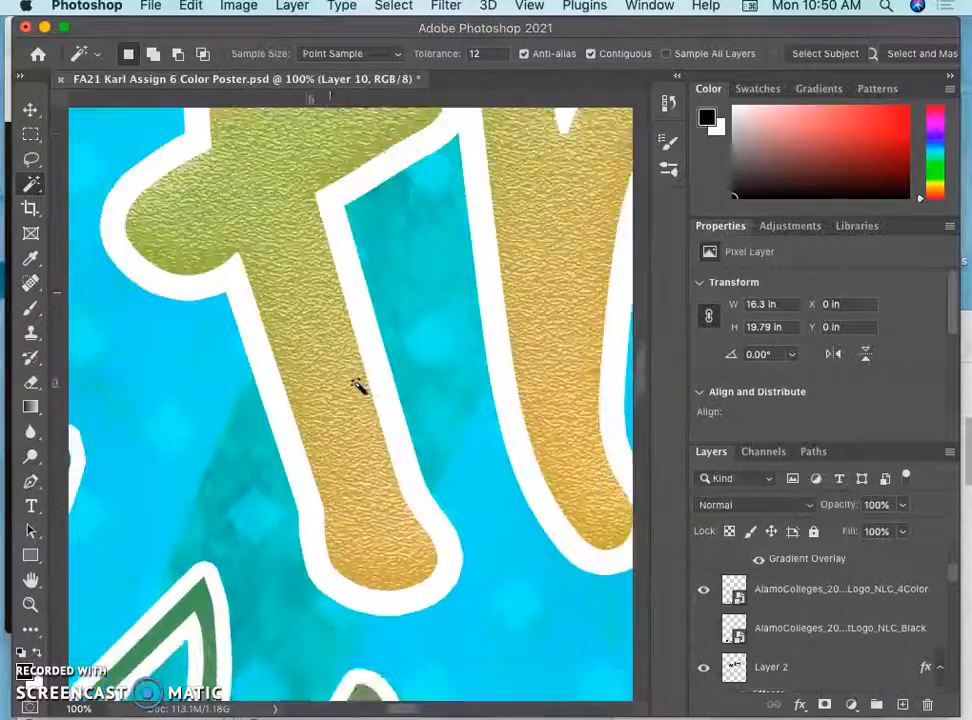
pyautogui.hscroll(15, 358, 386)
pyautogui.scroll(-15, 358, 386)
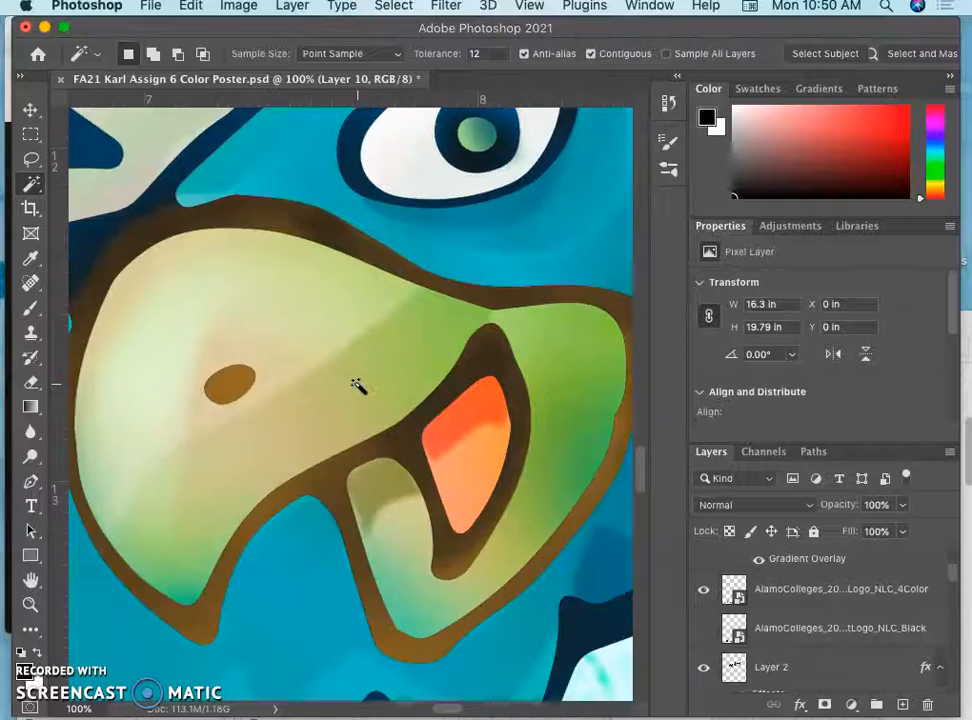
pyautogui.scroll(-15, 358, 386)
pyautogui.hscroll(10, 358, 386)
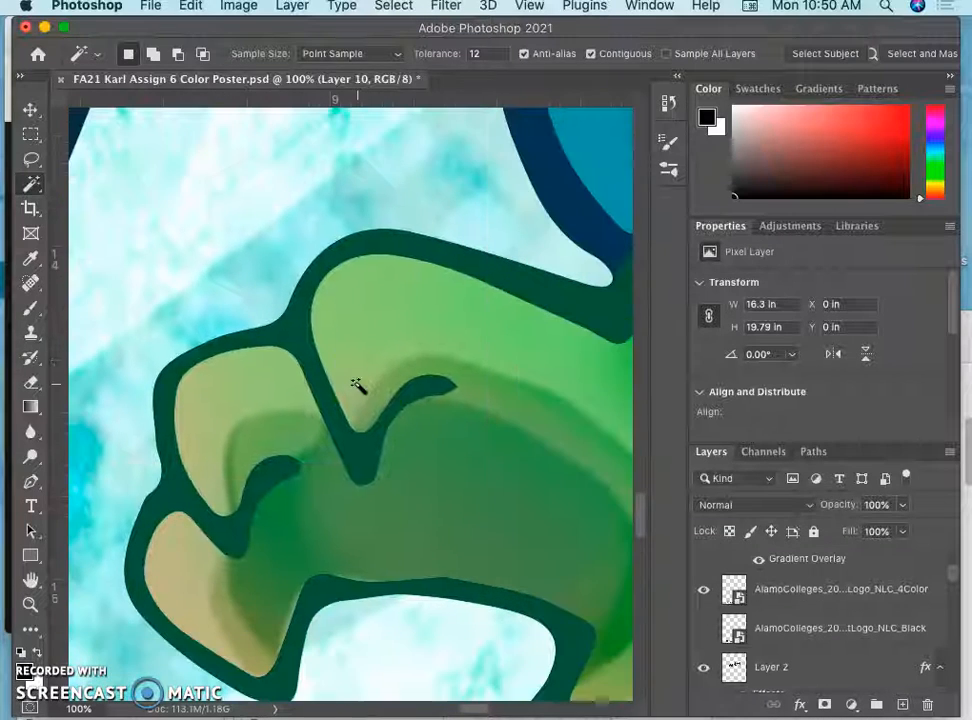
pyautogui.scroll(5, 750, 570)
# Step: Locate the Full Spectrum Color layer and toggle its visibility off and on to check its effect on the bird
pyautogui.scroll(-10, 820, 622)
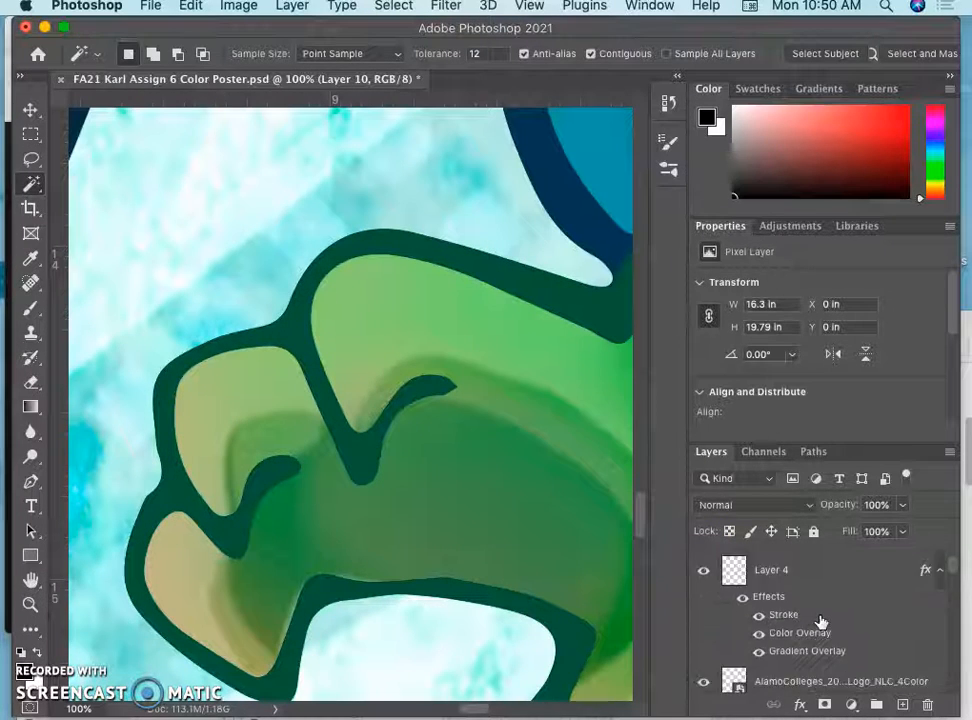
pyautogui.scroll(-10, 820, 622)
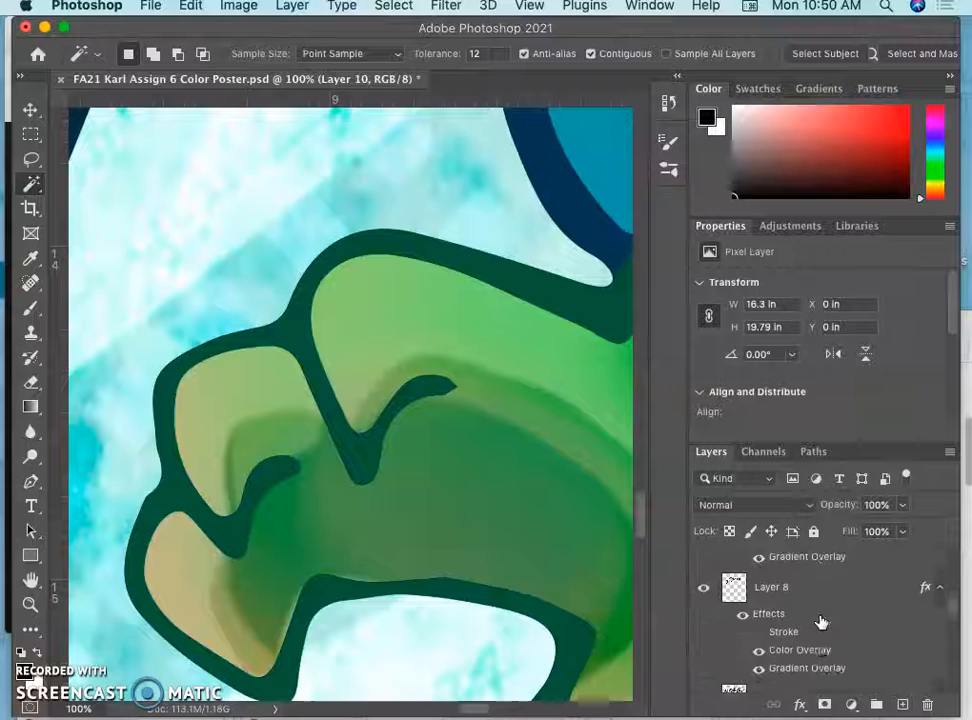
pyautogui.scroll(-4, 820, 622)
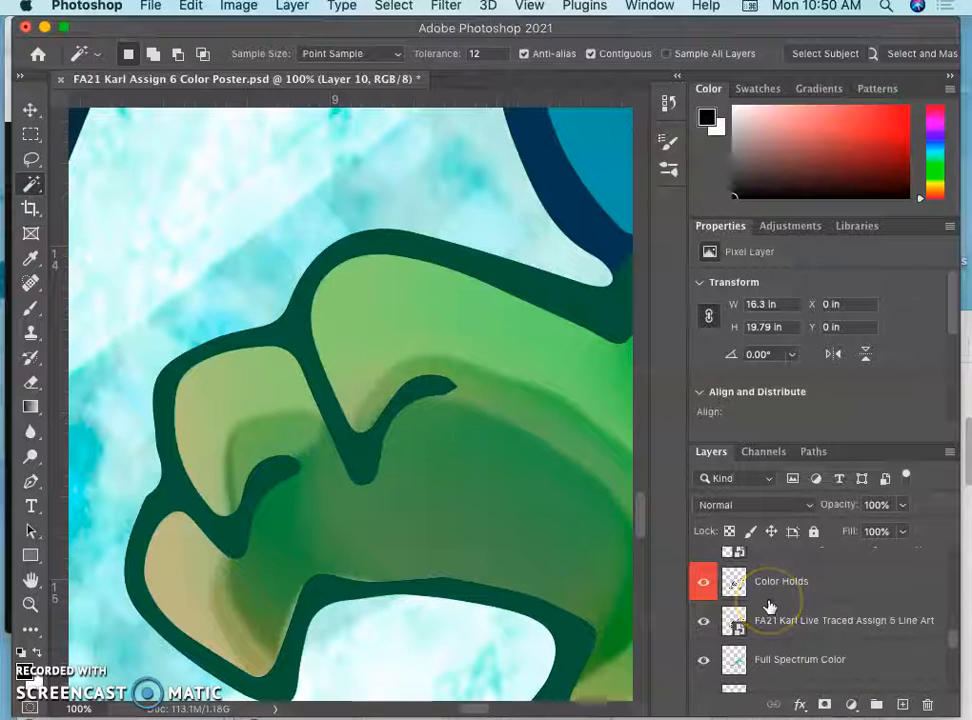
pyautogui.scroll(-1, 769, 606)
pyautogui.click(700, 613)
pyautogui.click(699, 614)
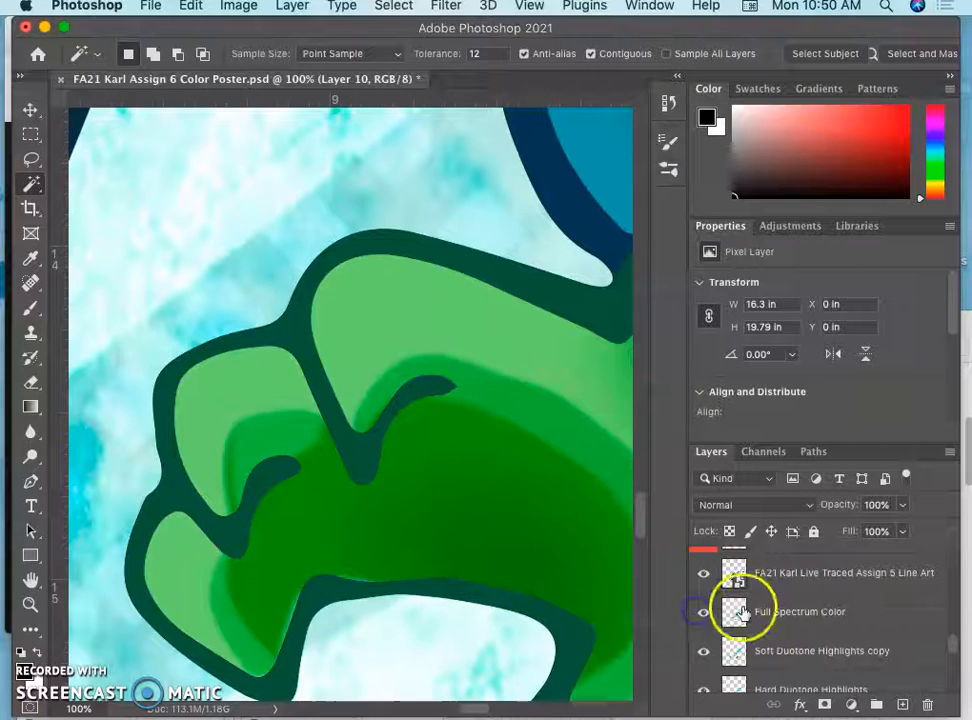
# Step: Add a Bevel & Emboss effect with Texture enabled to the Full Spectrum Color layer
pyautogui.click(880, 616)
pyautogui.doubleClick(880, 616)
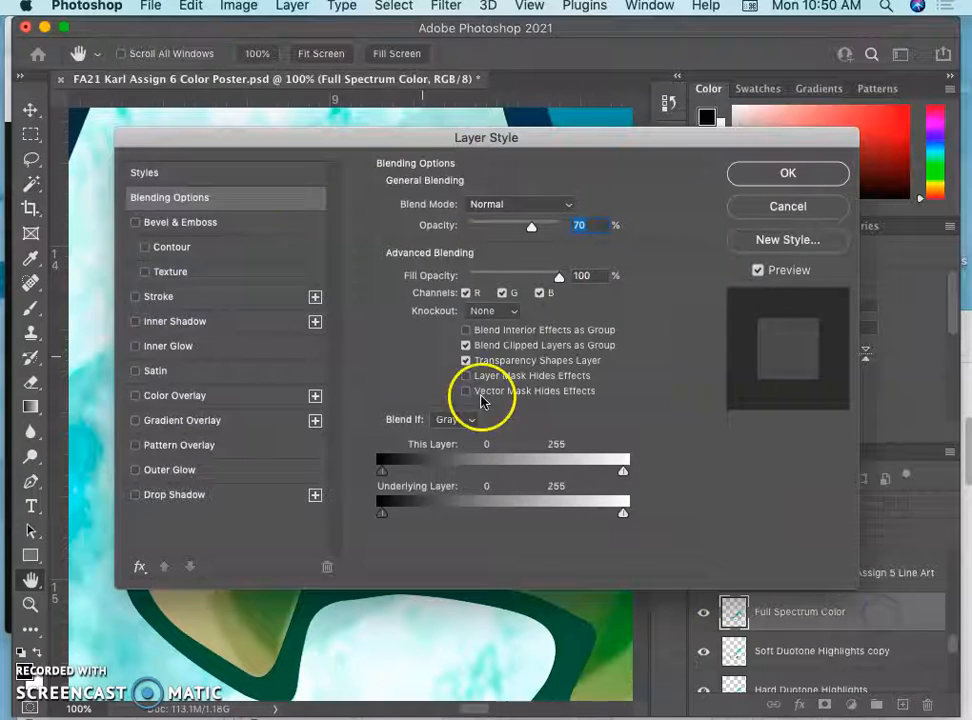
pyautogui.click(147, 279)
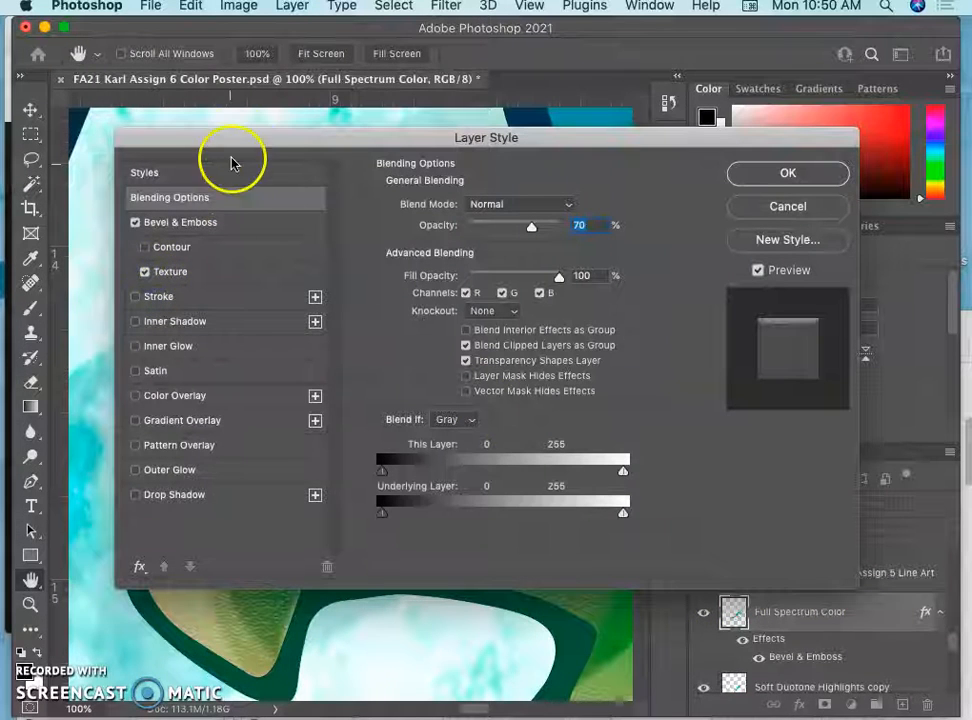
# Step: Inspect the previewed texture across the bird's head, helmet, wing and claws with the Layer Style dialog moved aside
pyautogui.moveTo(232, 141); pyautogui.dragTo(612, 108)
pyautogui.moveTo(289, 462); pyautogui.dragTo(336, 499)
pyautogui.hscroll(-10, 335, 499)
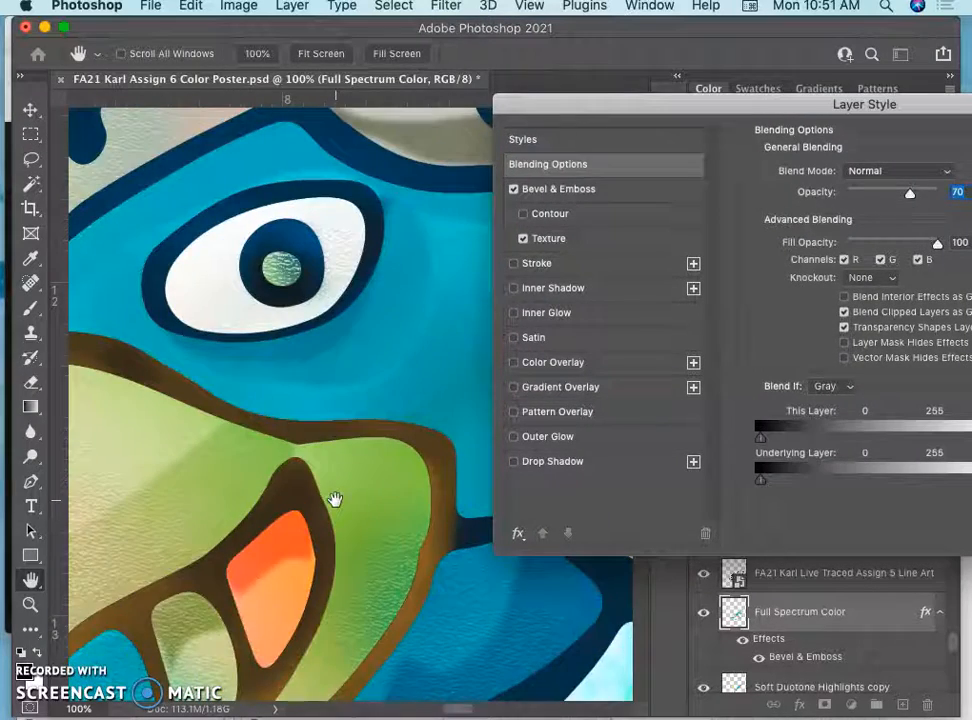
pyautogui.hscroll(15, 335, 499)
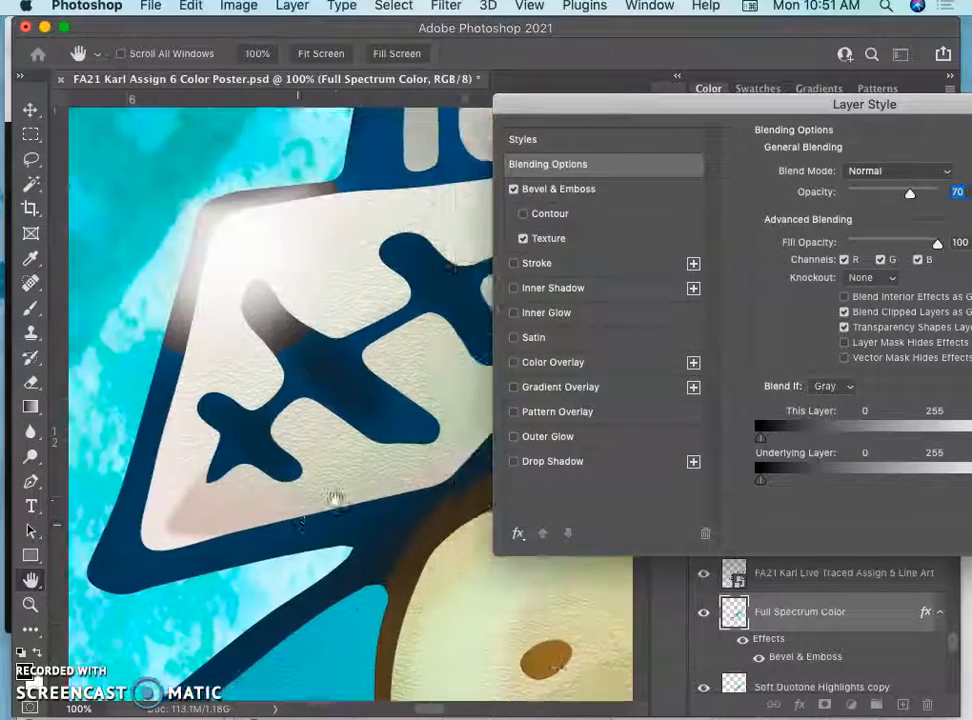
pyautogui.hscroll(15, 335, 499)
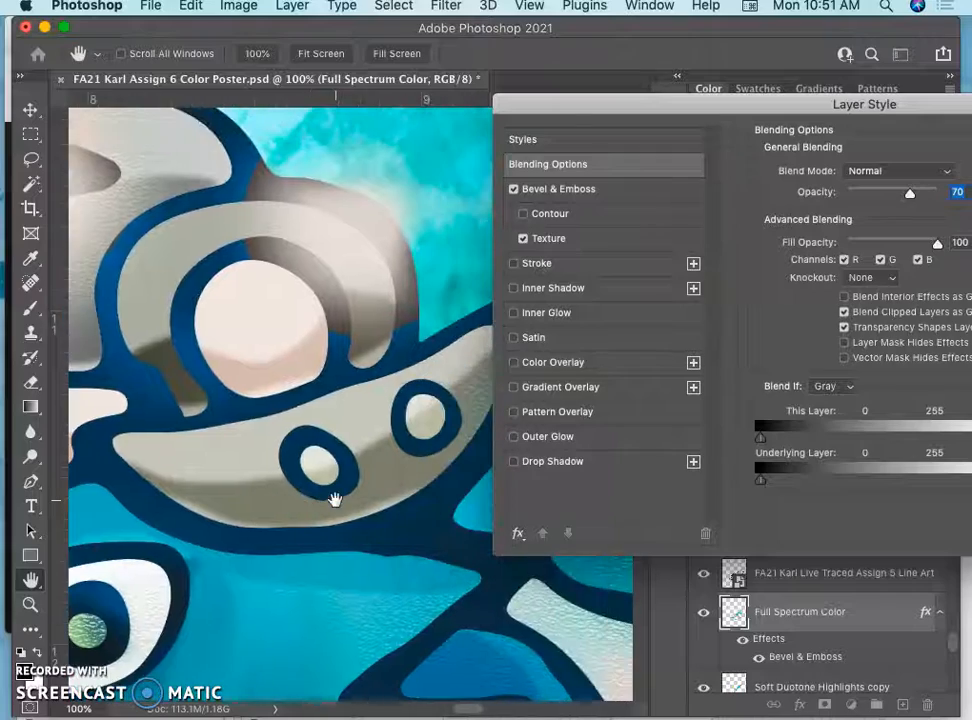
pyautogui.hscroll(15, 335, 499)
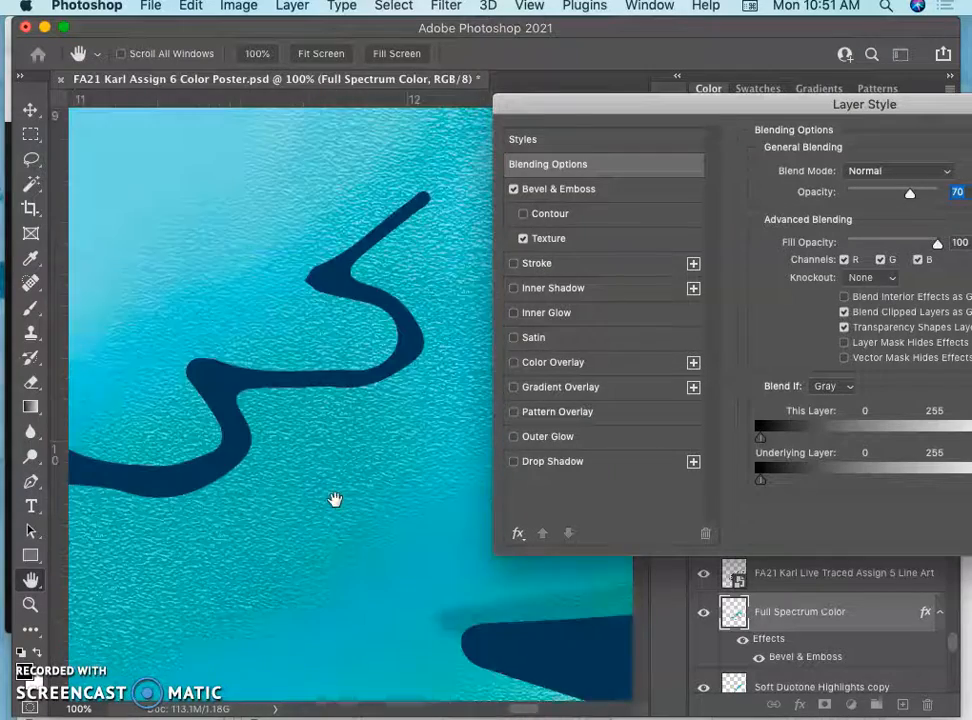
pyautogui.hscroll(15, 335, 499)
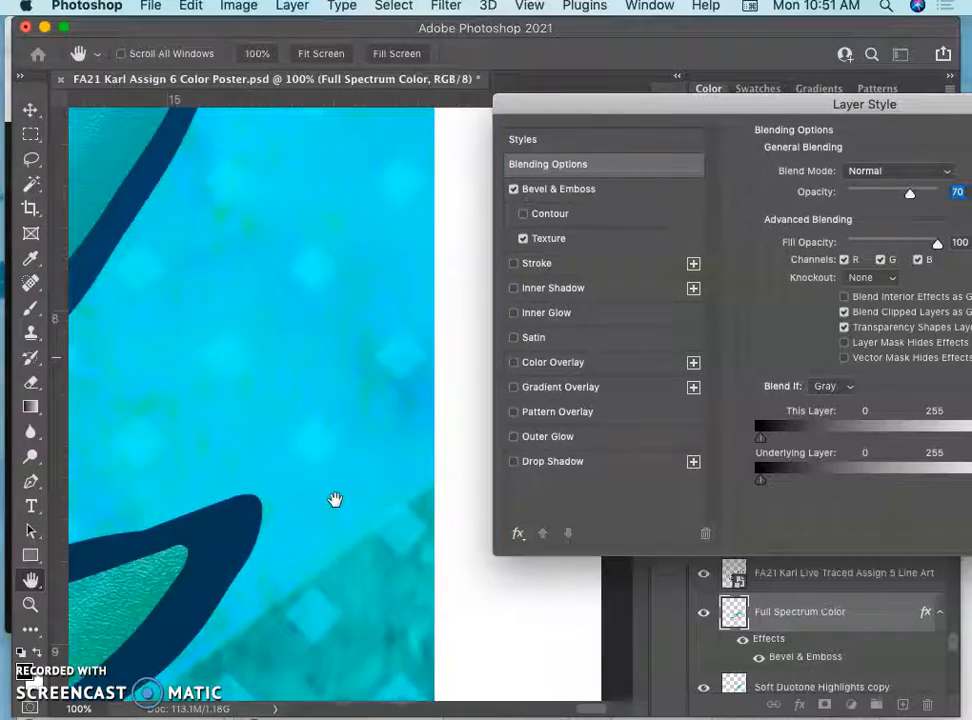
pyautogui.hscroll(-15, 335, 499)
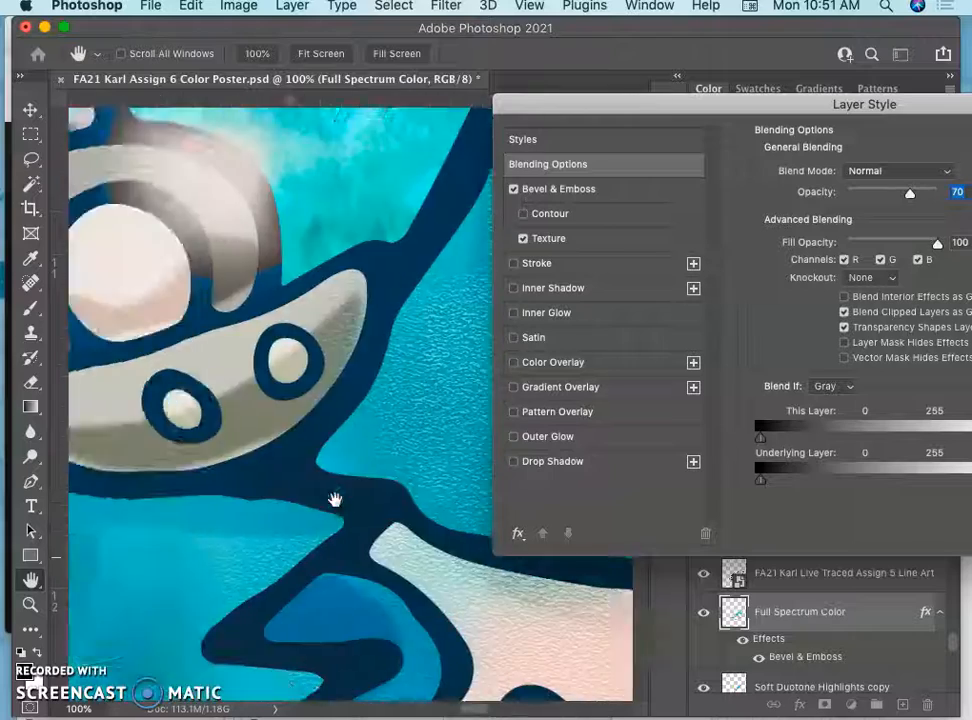
pyautogui.hscroll(15, 335, 499)
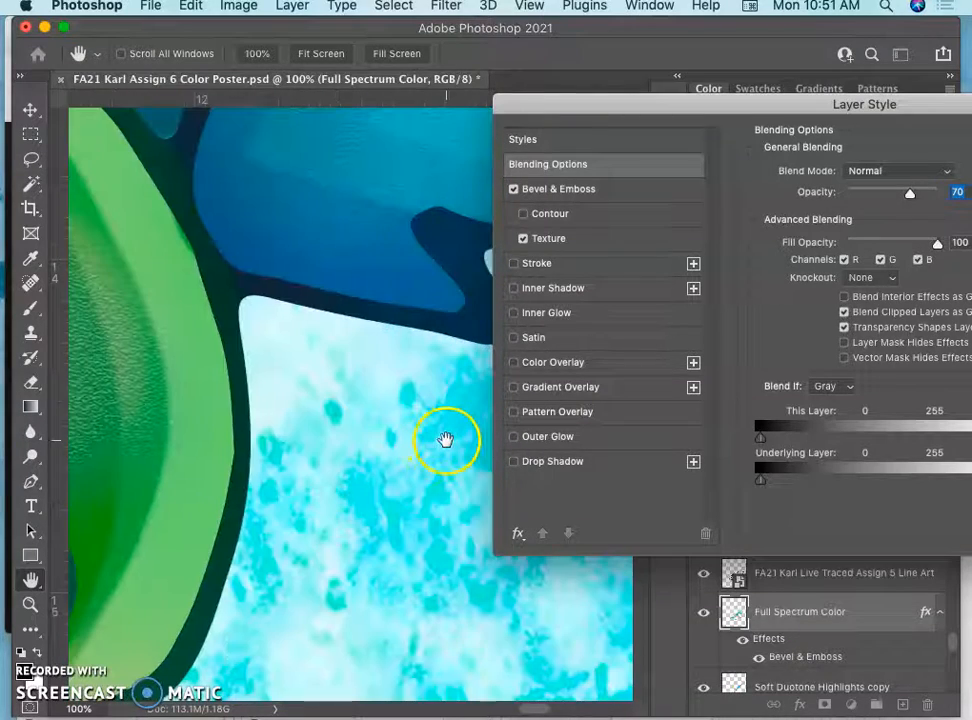
# Step: Accept the Full Spectrum Color layer style and bring the whole poster back into view at 8.33%
pyautogui.moveTo(745, 105); pyautogui.dragTo(385, 167)
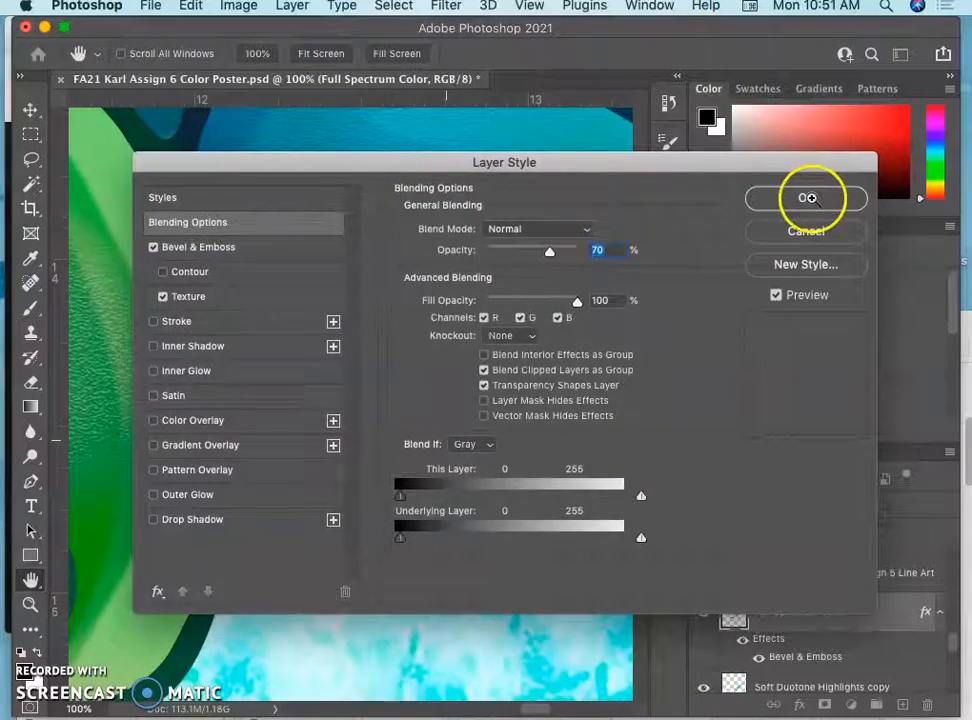
pyautogui.press('super+minus')
pyautogui.click(790, 199)
pyautogui.press('super+minus')
pyautogui.press('super+minus')
pyautogui.press('super+minus')
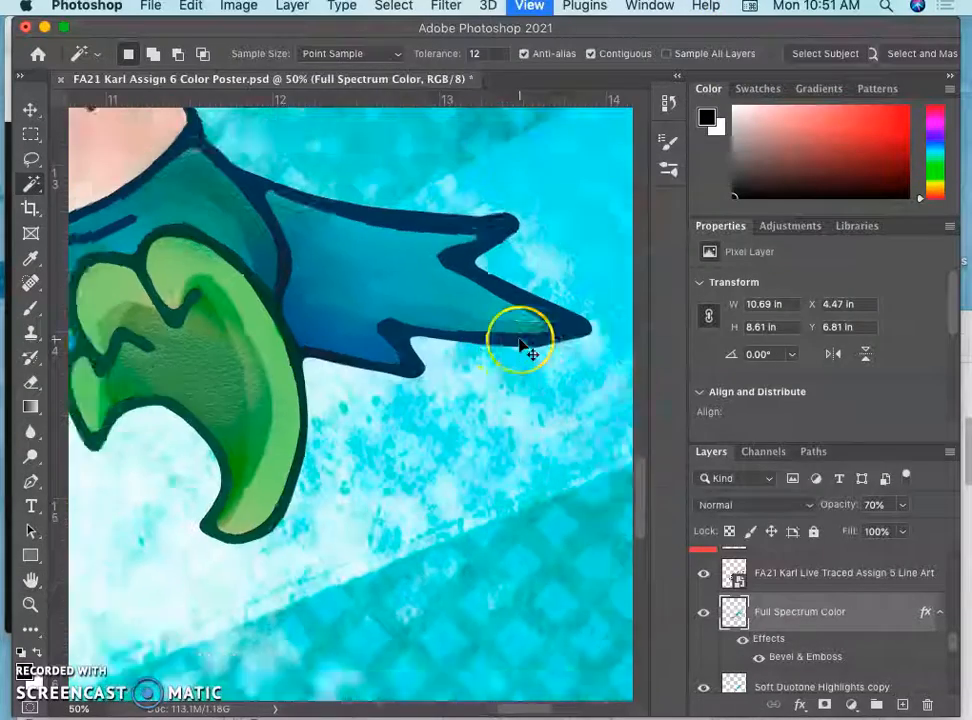
pyautogui.press('super+minus')
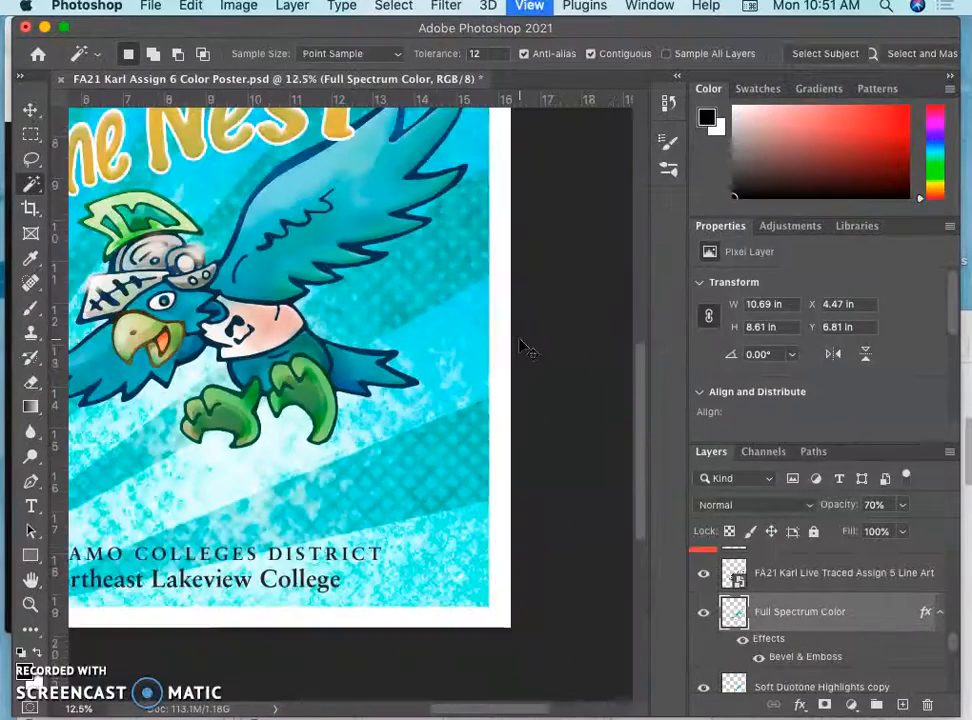
pyautogui.press('super+minus')
pyautogui.click(470, 307)
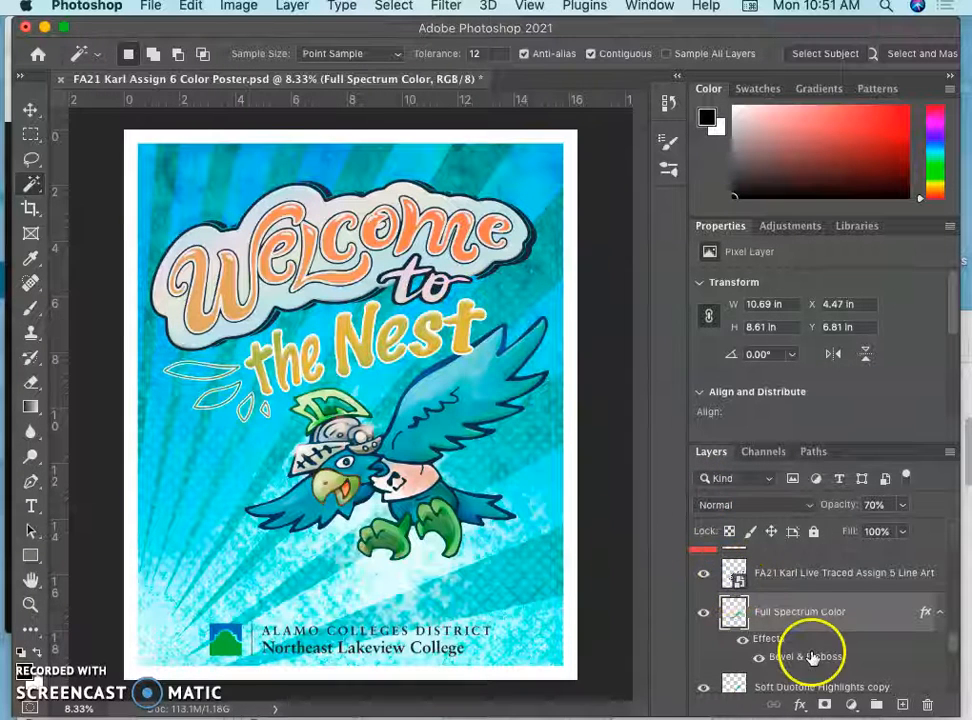
# Step: Compare Layer 10 with Layer 9 by swapping their visibility, clear the stray selection, and restore Layer 10 visible with Layer 9 hidden
pyautogui.scroll(5, 814, 651)
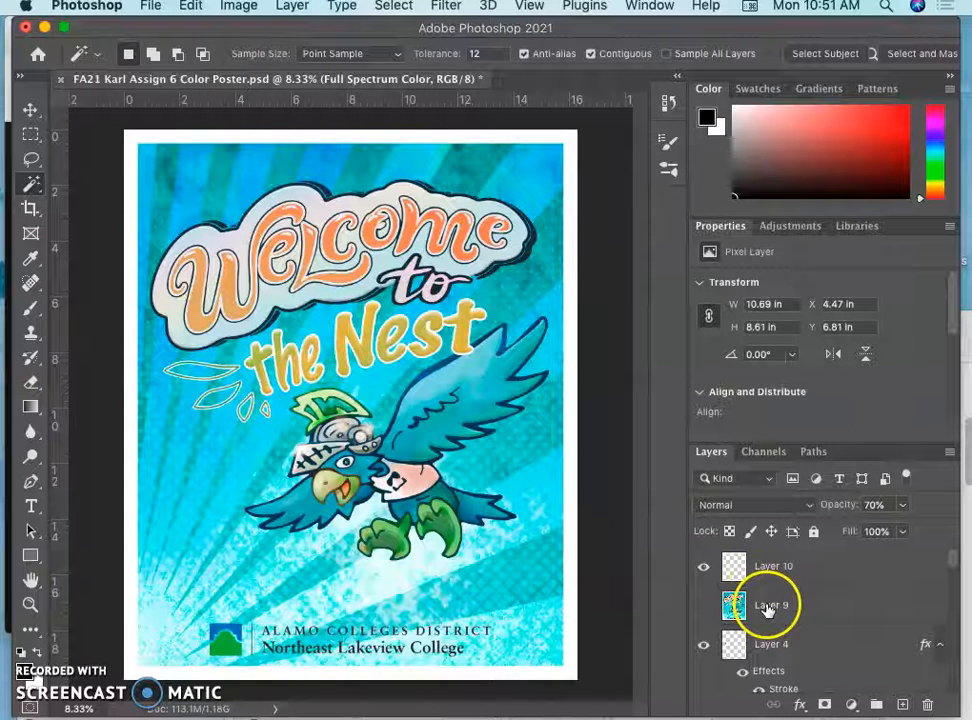
pyautogui.click(703, 566)
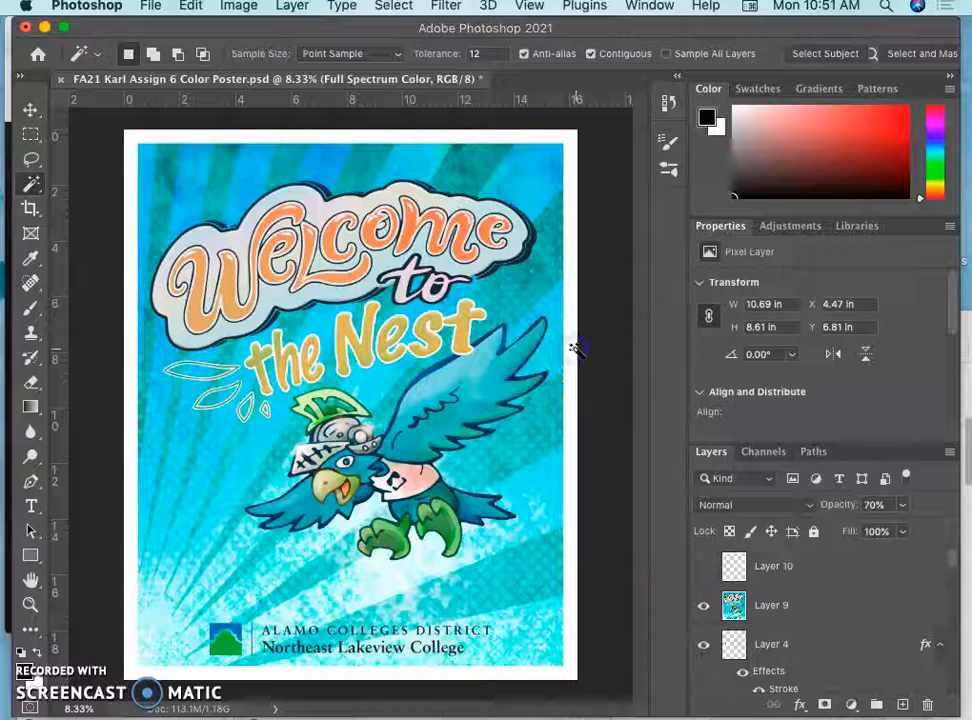
pyautogui.click(545, 185)
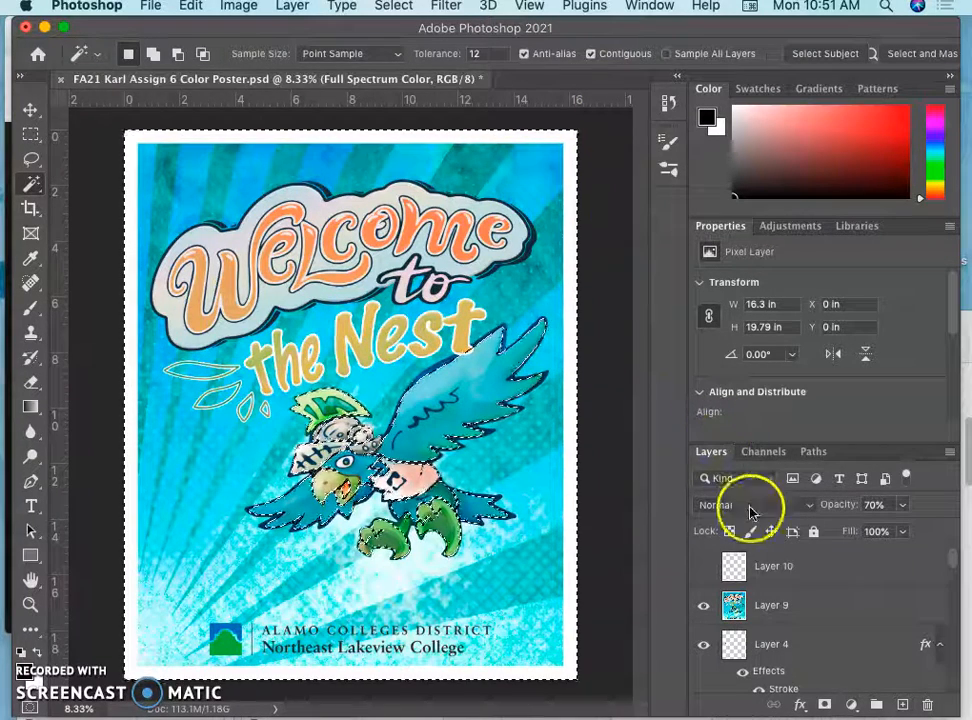
pyautogui.press('super+d')
pyautogui.click(704, 568)
pyautogui.click(705, 605)
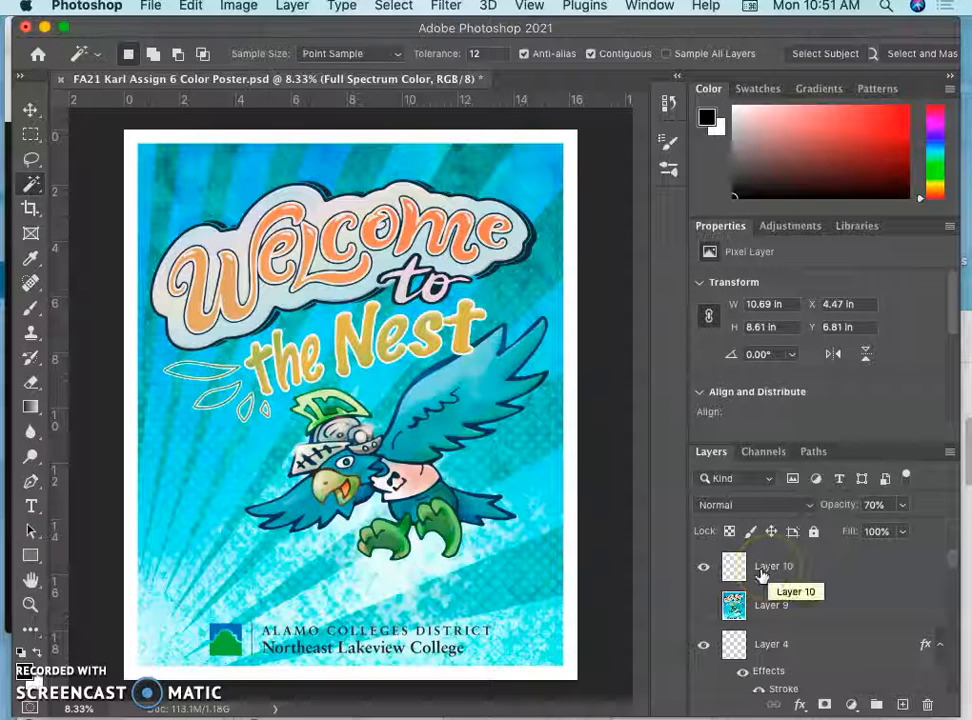
# Step: Duplicate Layer 10
pyautogui.click(804, 577)
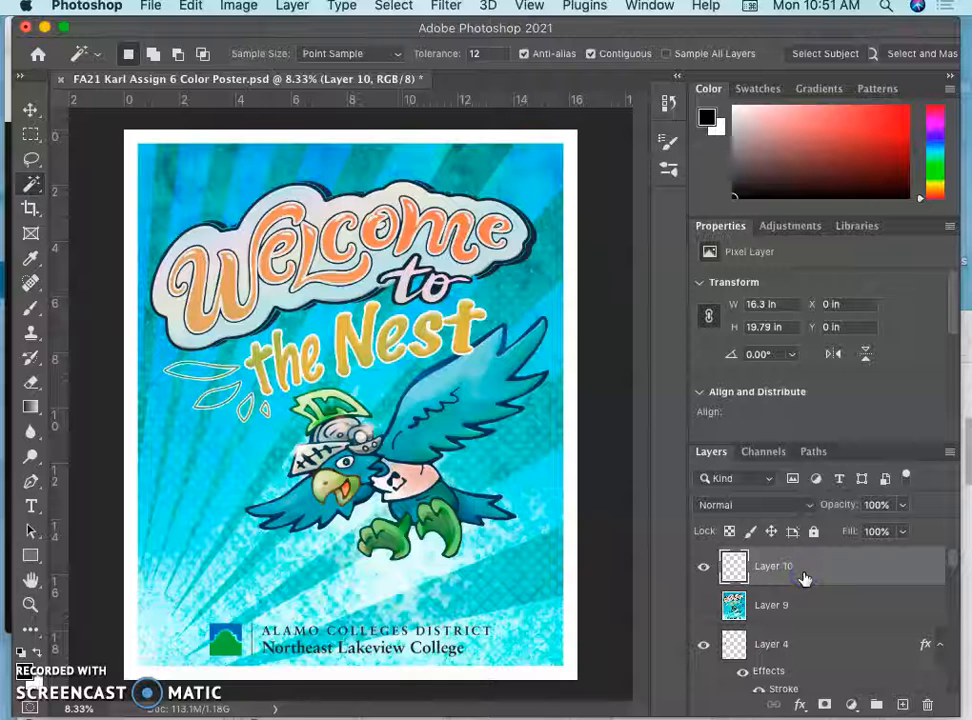
pyautogui.press('super+j')
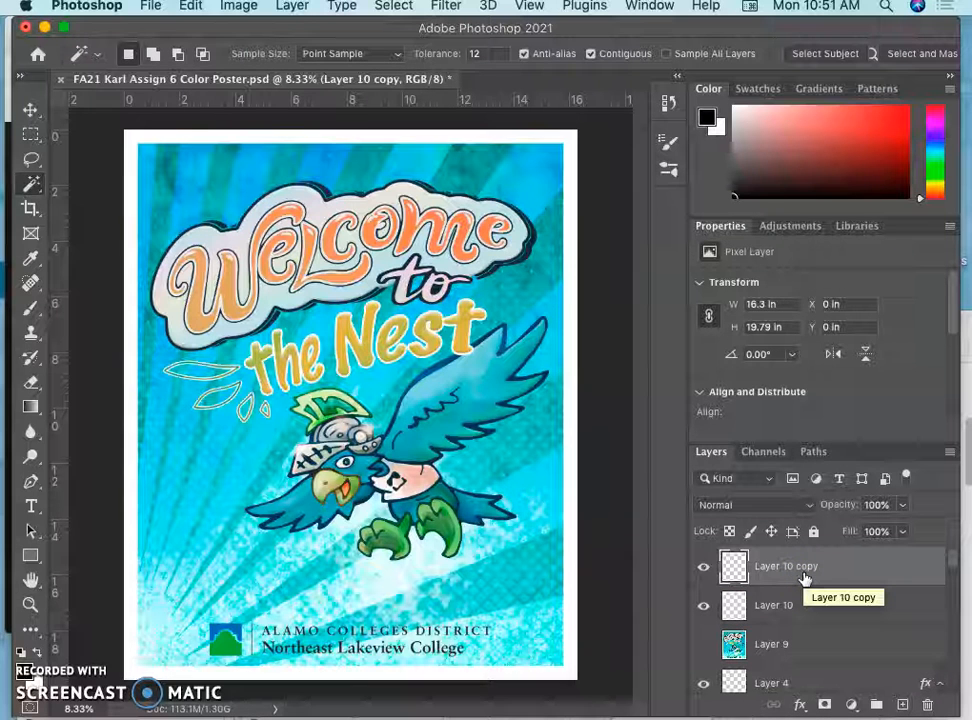
# Step: Scale Layer 10 copy to about 95.72% around its centre and stretch its lower edge to the poster's bottom, about 97.86% height
pyautogui.press('super+t')
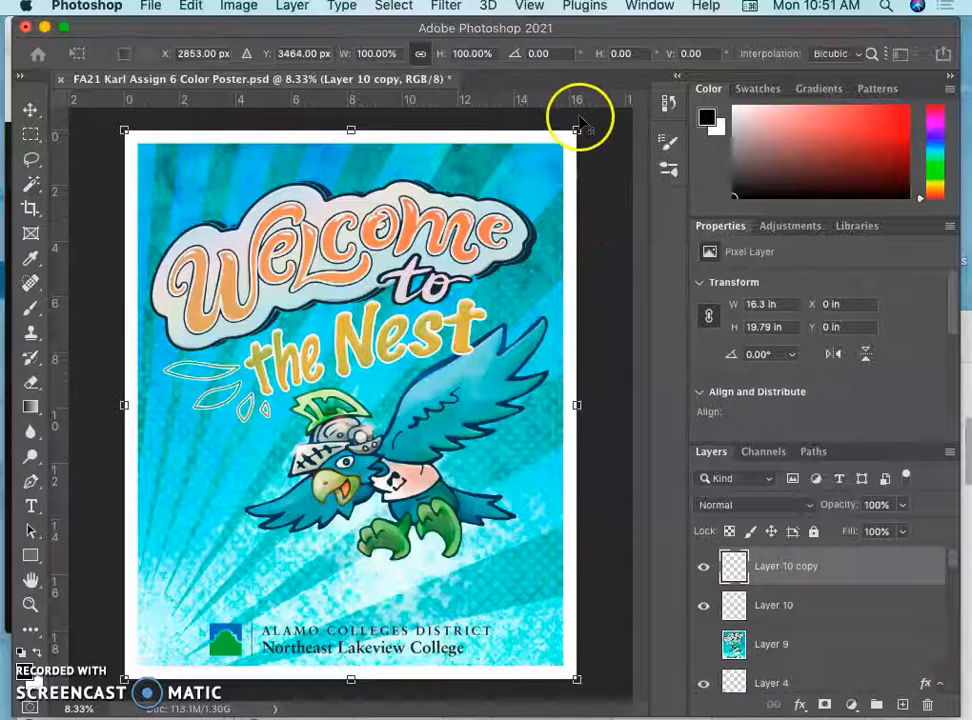
pyautogui.moveTo(577, 128); pyautogui.dragTo(566, 137)
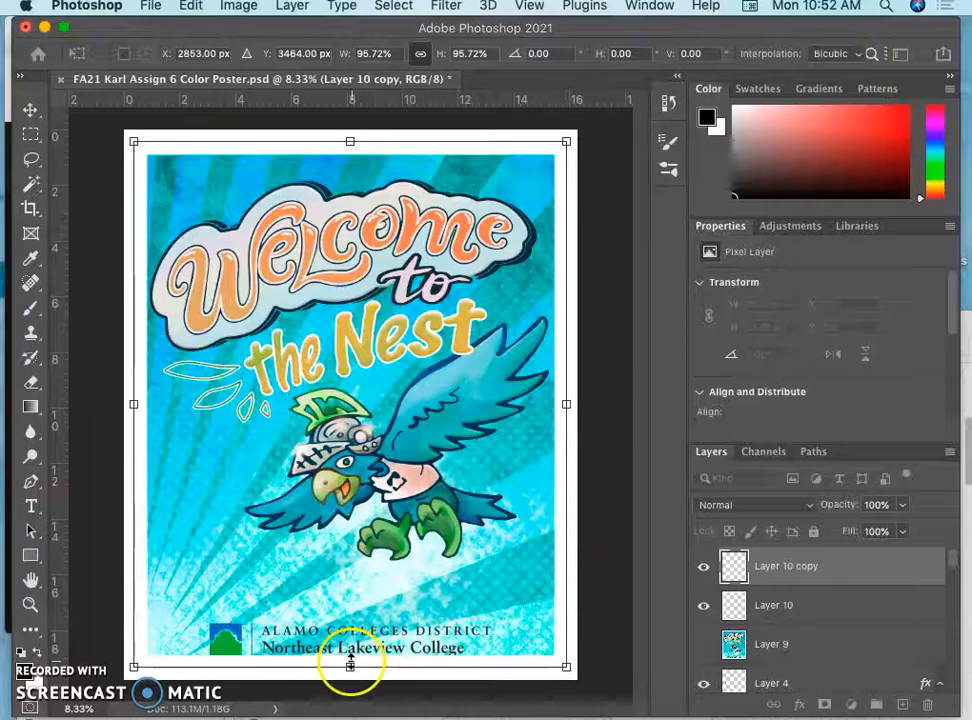
pyautogui.moveTo(349, 667)
pyautogui.mouseDown()
pyautogui.moveTo(349, 692)
pyautogui.moveTo(349, 668)
pyautogui.moveTo(349, 681)
pyautogui.mouseUp()
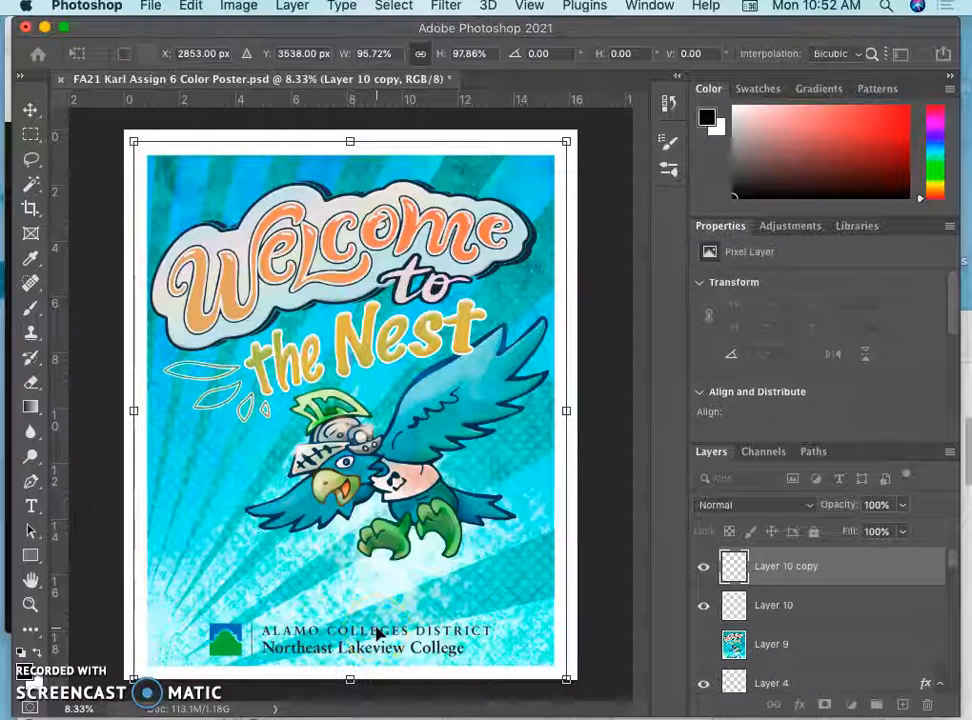
pyautogui.press('Return')
pyautogui.press('w')
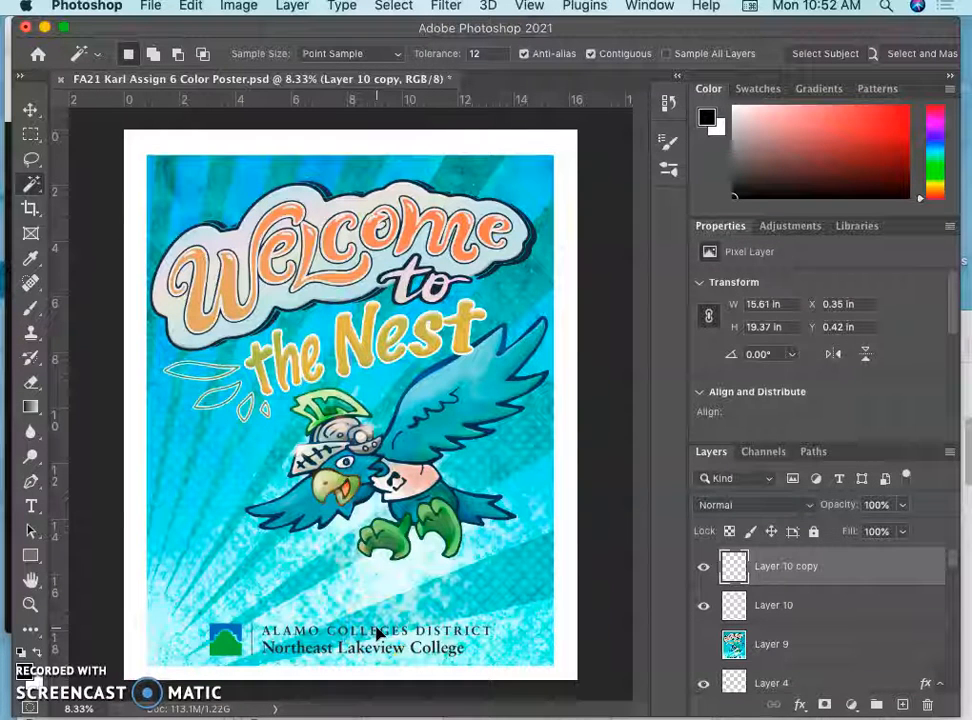
# Step: Duplicate Layer 10 copy and scale the duplicate to about 95.75% around its centre
pyautogui.press('super+j')
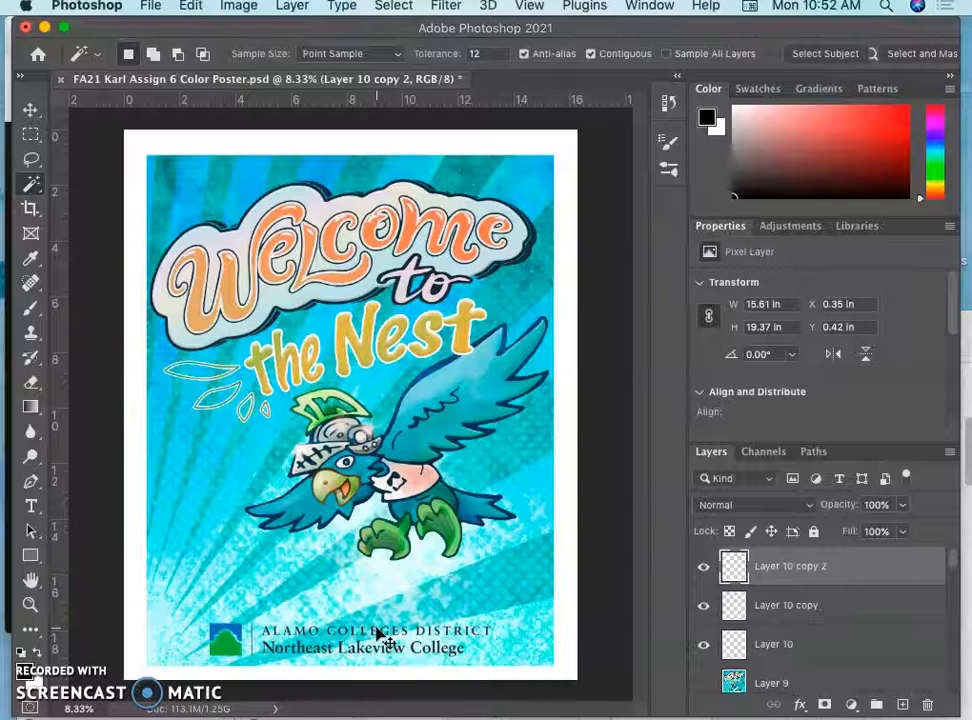
pyautogui.press('super+t')
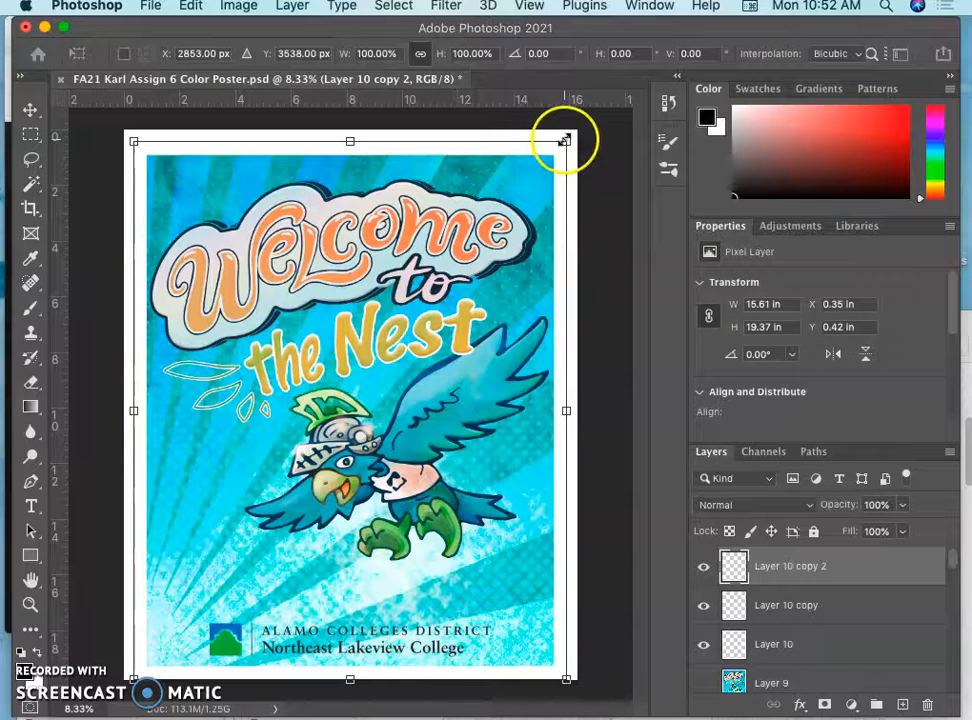
pyautogui.moveTo(561, 144); pyautogui.dragTo(555, 153)
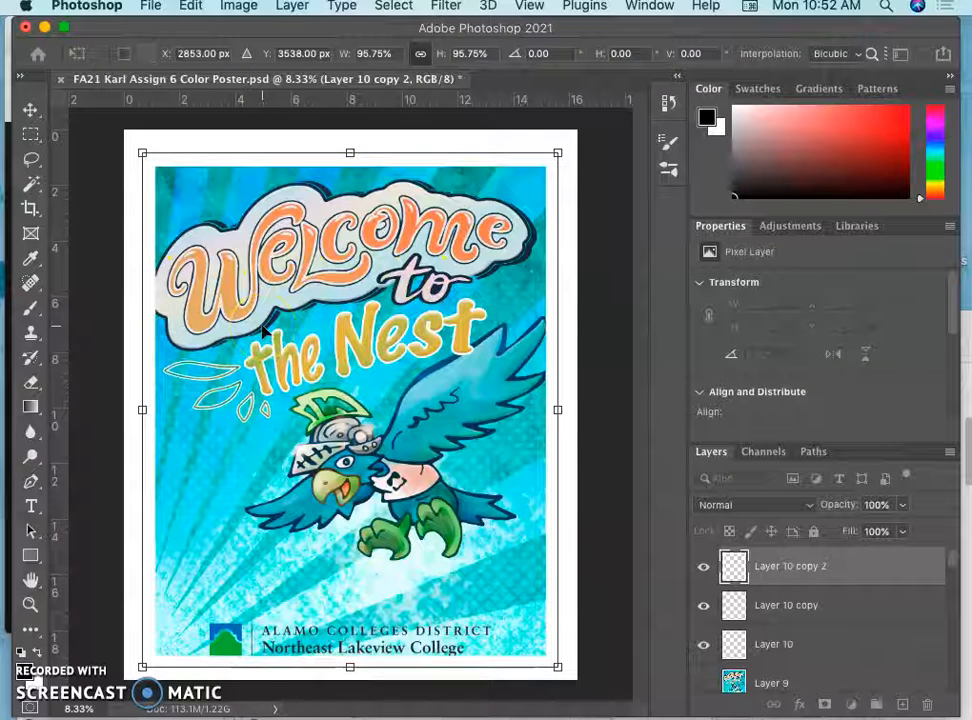
pyautogui.press('Return')
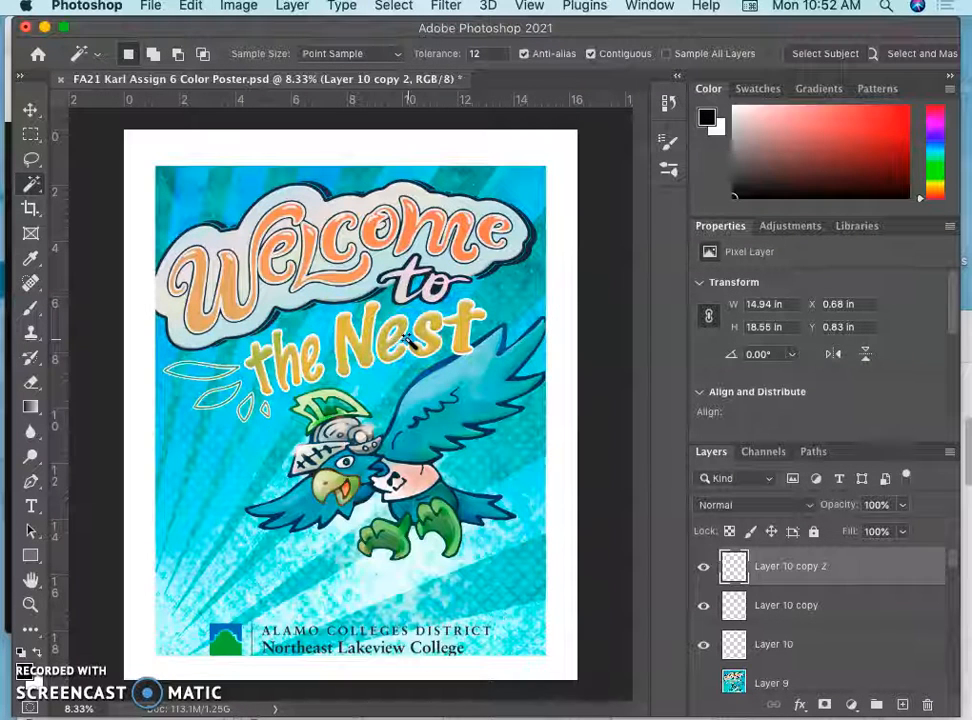
# Step: Send Layer 10 copy 2 down the layer stack to just above Full Spectrum Color, beneath the Live Traced Line Art layer
pyautogui.press('super+bracketleft')
pyautogui.press('super+bracketleft')
pyautogui.press('super+bracketleft')
pyautogui.press('super+bracketleft')
pyautogui.press('super+bracketleft')
pyautogui.press('super+bracketleft')
pyautogui.press('super+bracketleft')
pyautogui.press('super+bracketleft')
pyautogui.press('super+bracketleft')
pyautogui.press('super+bracketleft')
pyautogui.press('super+bracketleft')
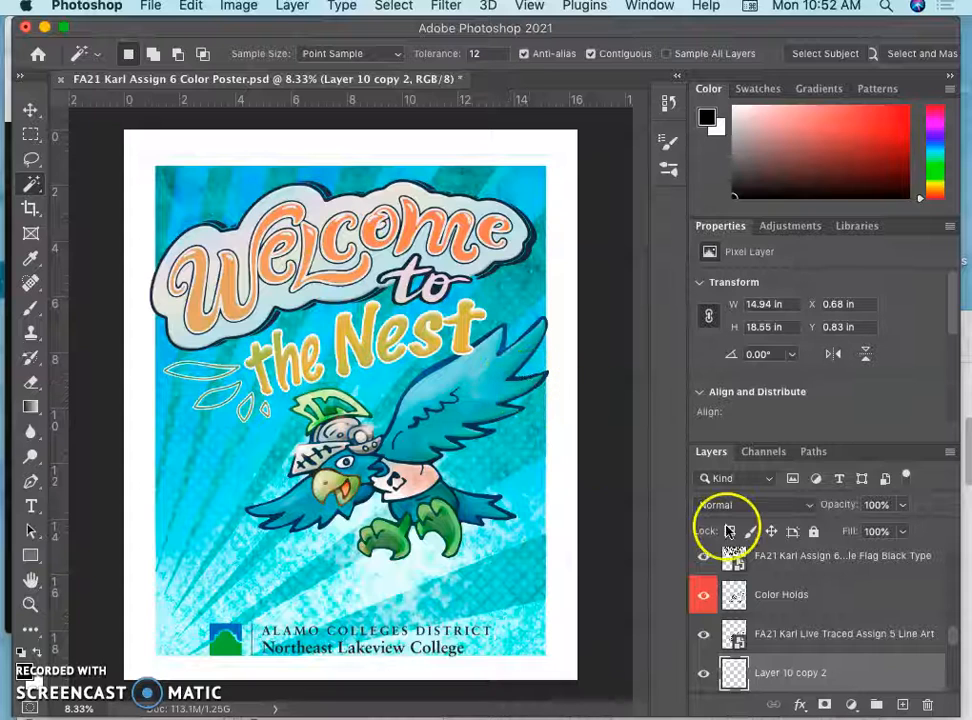
pyautogui.scroll(-1, 779, 633)
pyautogui.click(779, 660)
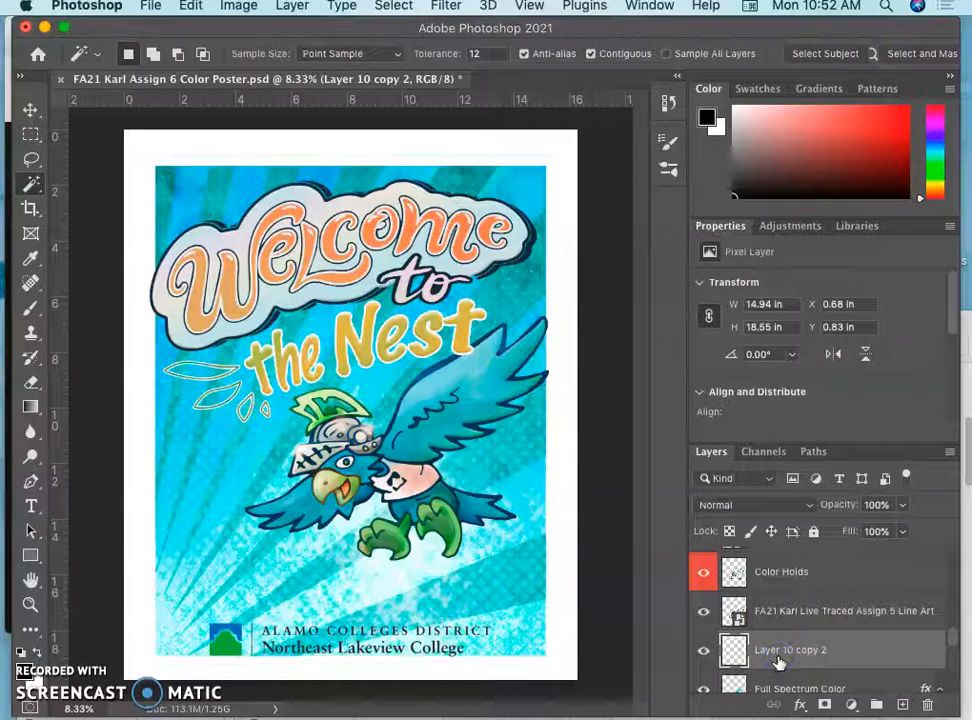
# Step: Stretch Layer 10 copy 2 down to the poster's bottom edge, making it about 102.22% of its height
pyautogui.press('super+t')
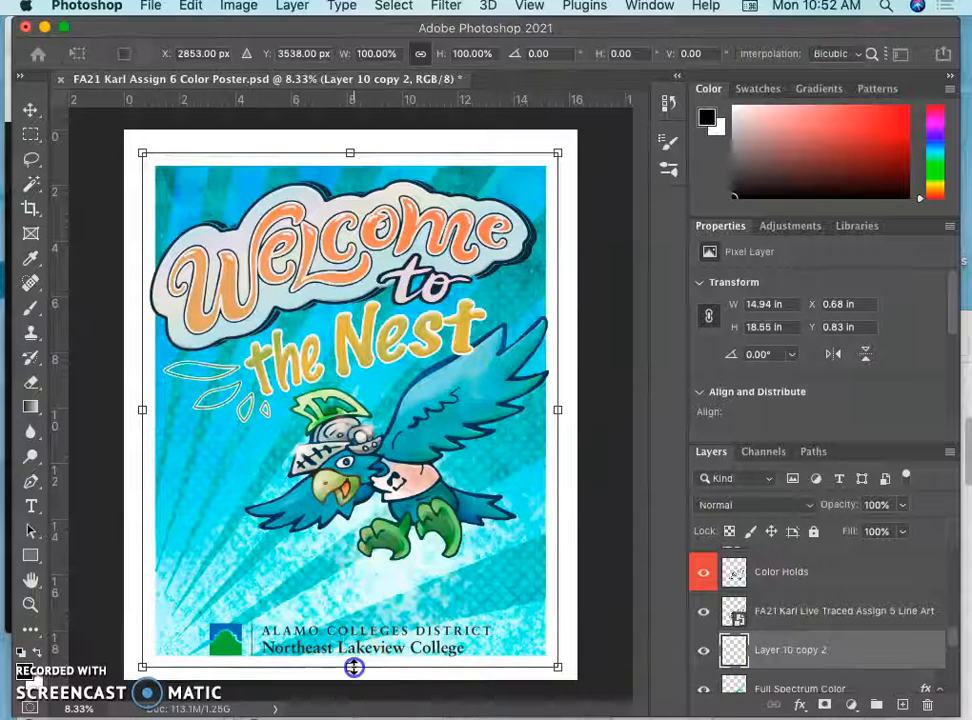
pyautogui.moveTo(353, 671); pyautogui.dragTo(353, 678)
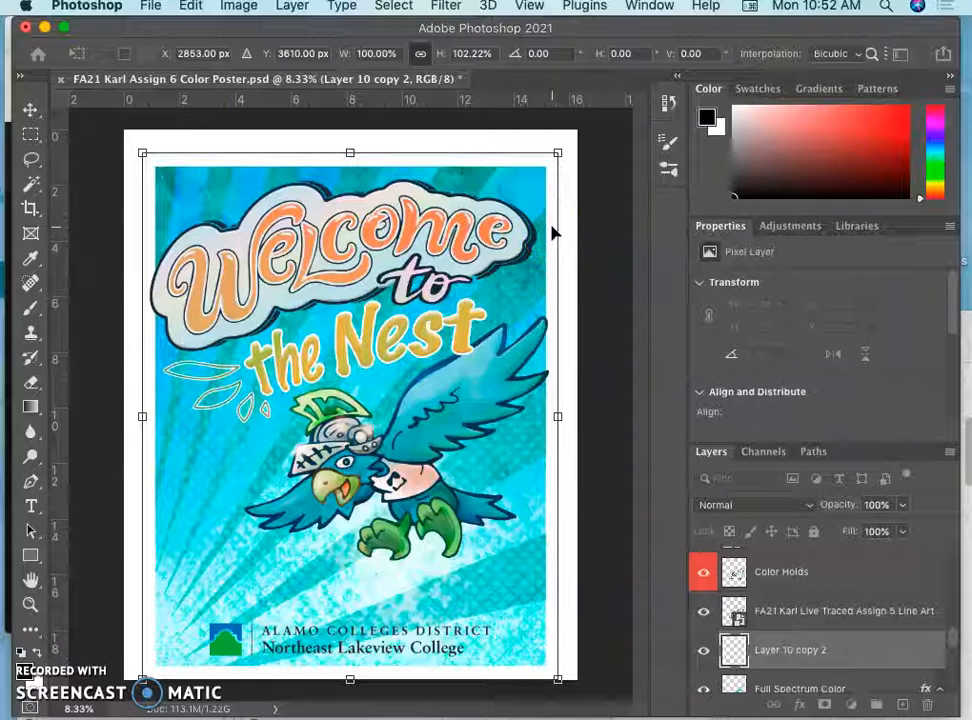
pyautogui.press('Return')
pyautogui.press('w')
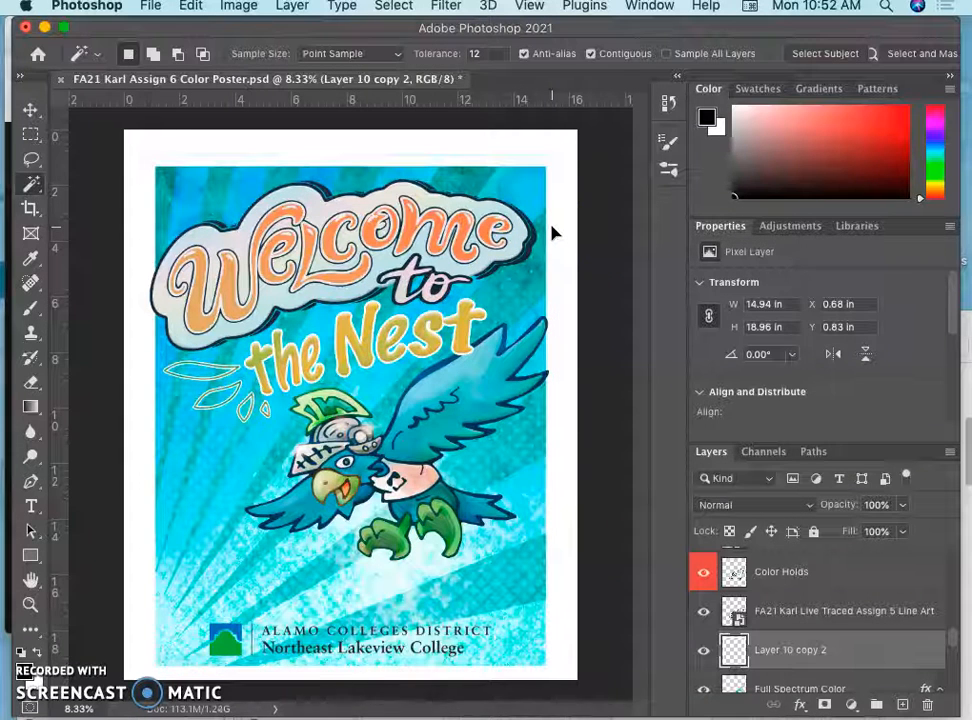
# Step: Duplicate Layer 10 copy 2
pyautogui.click(572, 245)
pyautogui.press('super+j')
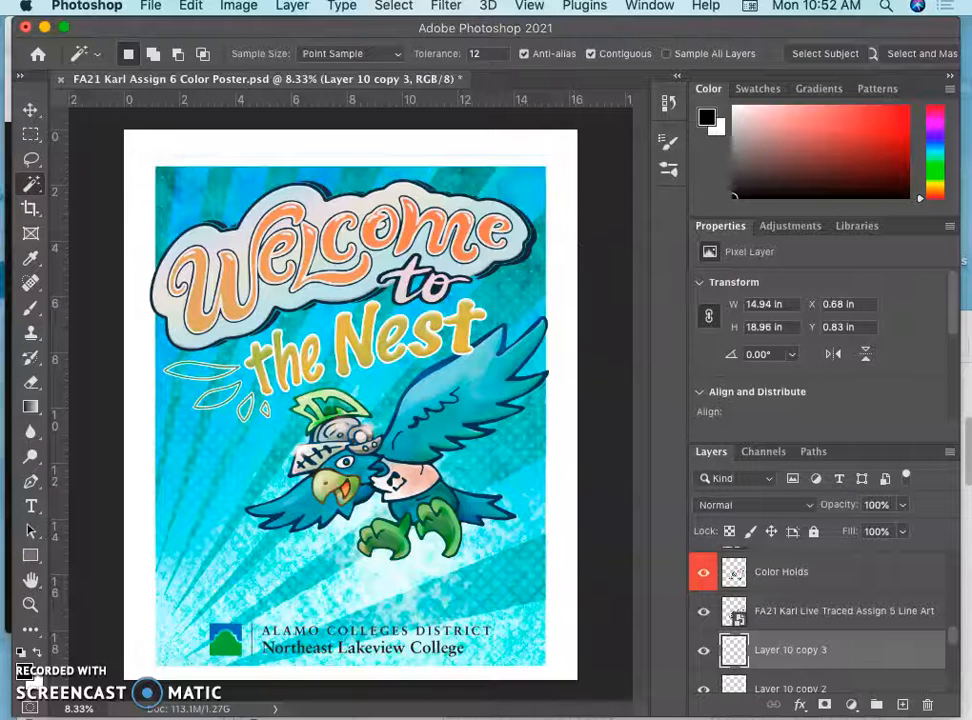
# Step: Try shifting the Layer 10 copy 3 frame upward to about Y 0.11 in
pyautogui.click(32, 108)
pyautogui.press('Up')
pyautogui.press('Up')
pyautogui.press('Up')
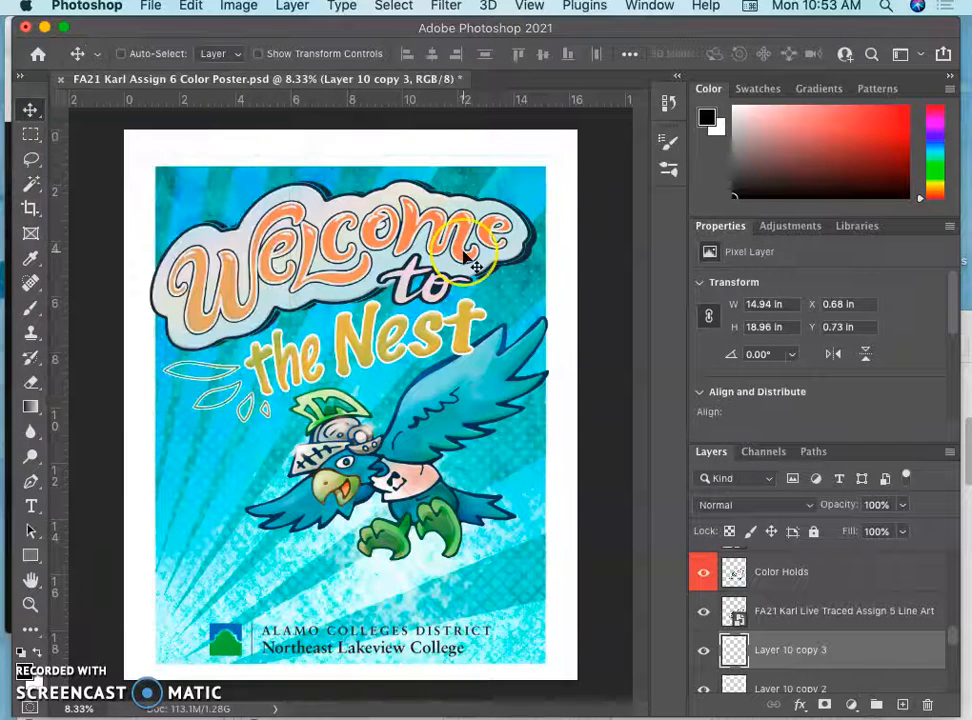
pyautogui.press('Up')
pyautogui.press('Up')
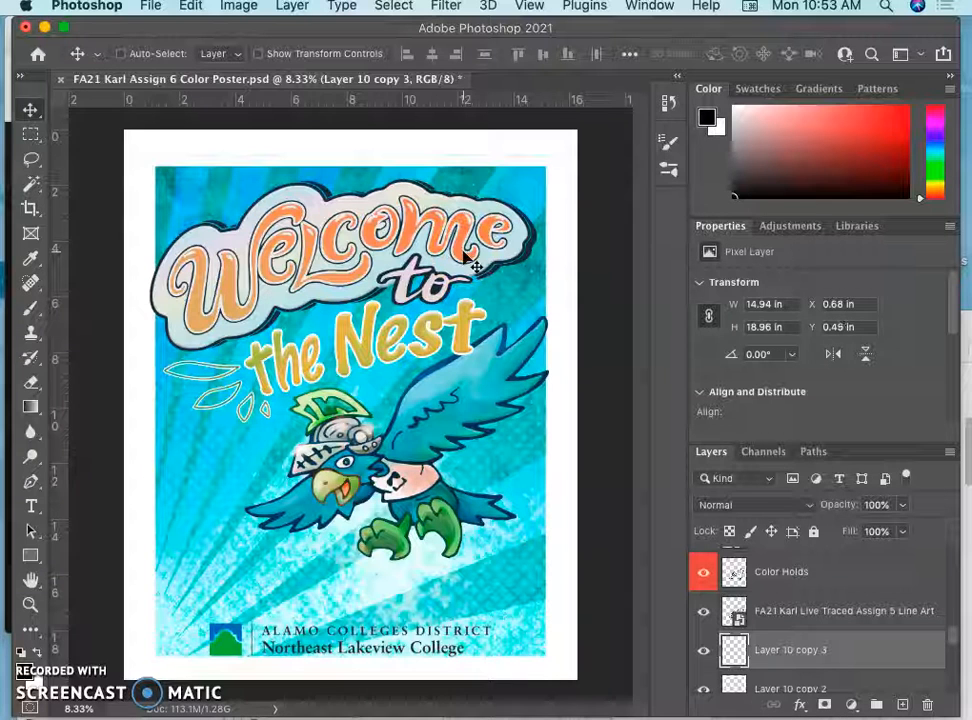
pyautogui.press('Up')
pyautogui.press('Up')
pyautogui.press('Up')
pyautogui.press('Up')
pyautogui.press('Up')
pyautogui.press('Up')
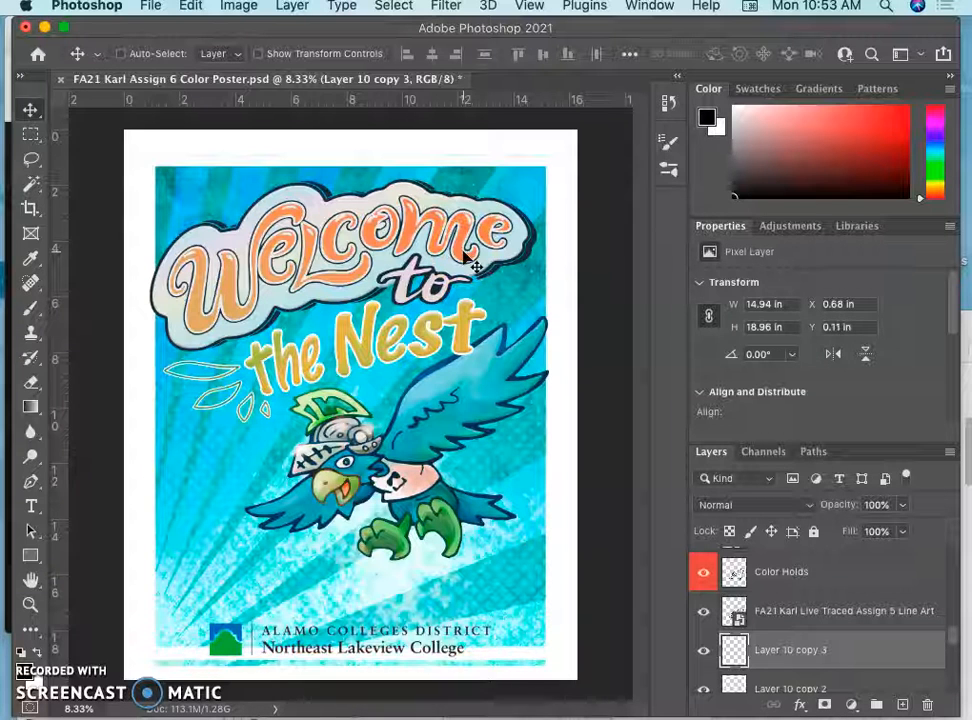
pyautogui.click(366, 155)
pyautogui.moveTo(366, 163)
pyautogui.mouseDown()
pyautogui.moveTo(365, 148)
pyautogui.moveTo(368, 184)
pyautogui.mouseUp()
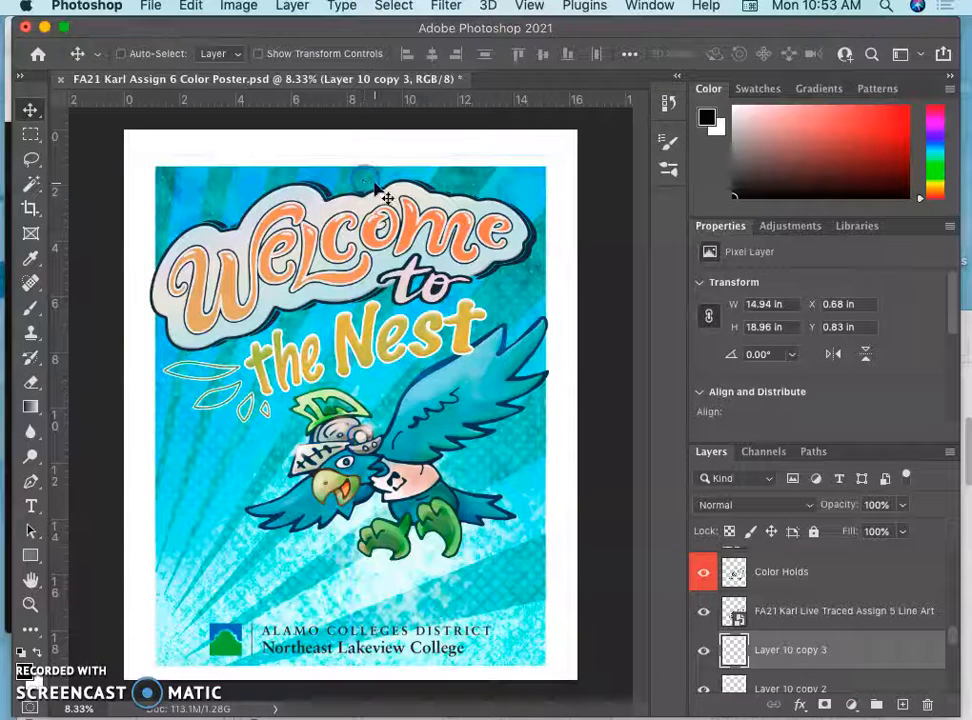
# Step: Scale Layer 10 copy 3 up to about 105.39% around its centre
pyautogui.press('super+t')
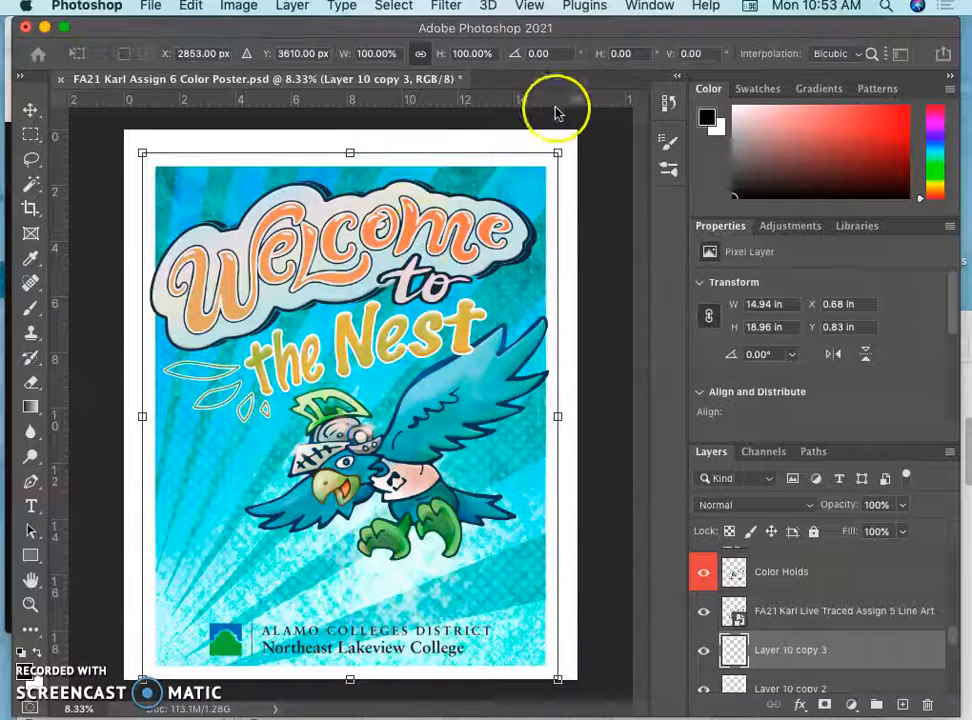
pyautogui.moveTo(562, 151); pyautogui.dragTo(570, 140)
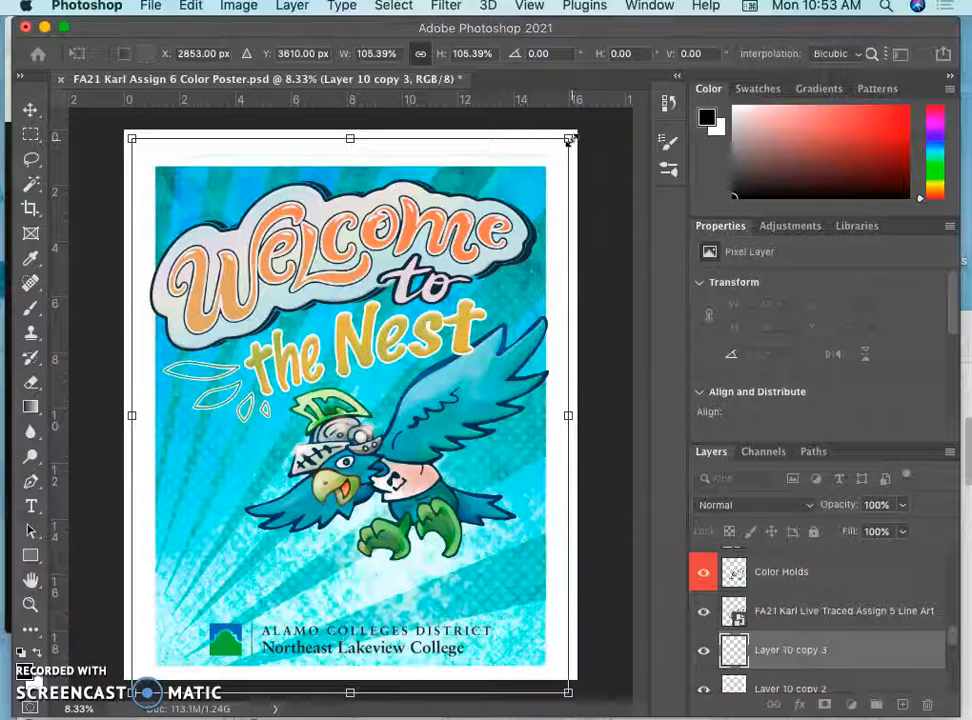
pyautogui.click(581, 156)
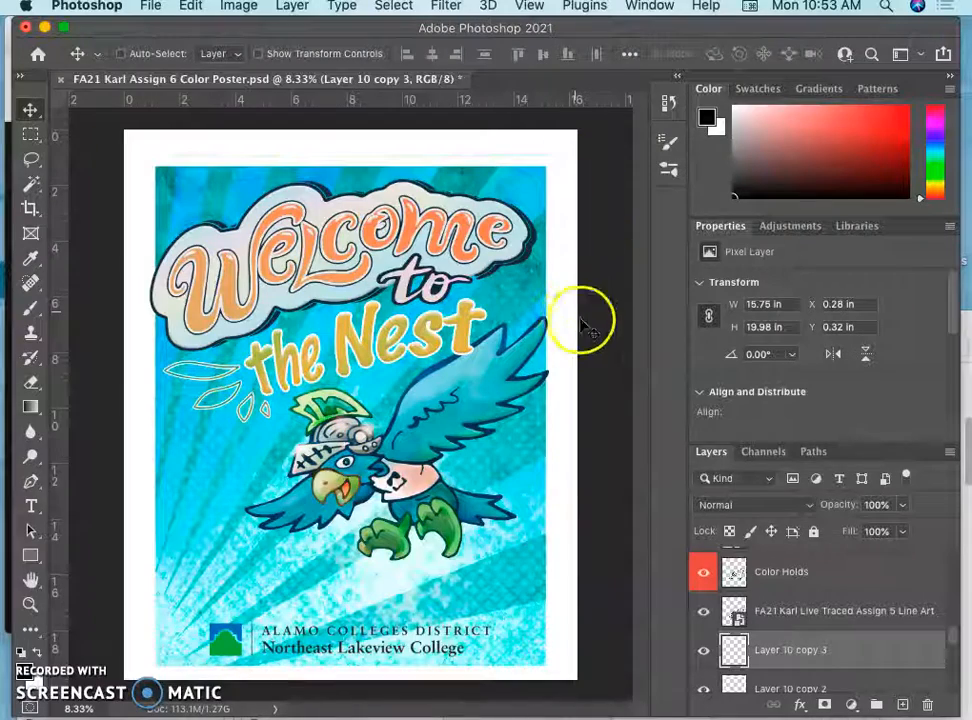
# Step: Examine the nested white borders closely along the poster's upper edge and at its upper-right corner
pyautogui.press('super+plus')
pyautogui.press('super+plus')
pyautogui.press('super+plus')
pyautogui.scroll(5, 440, 325)
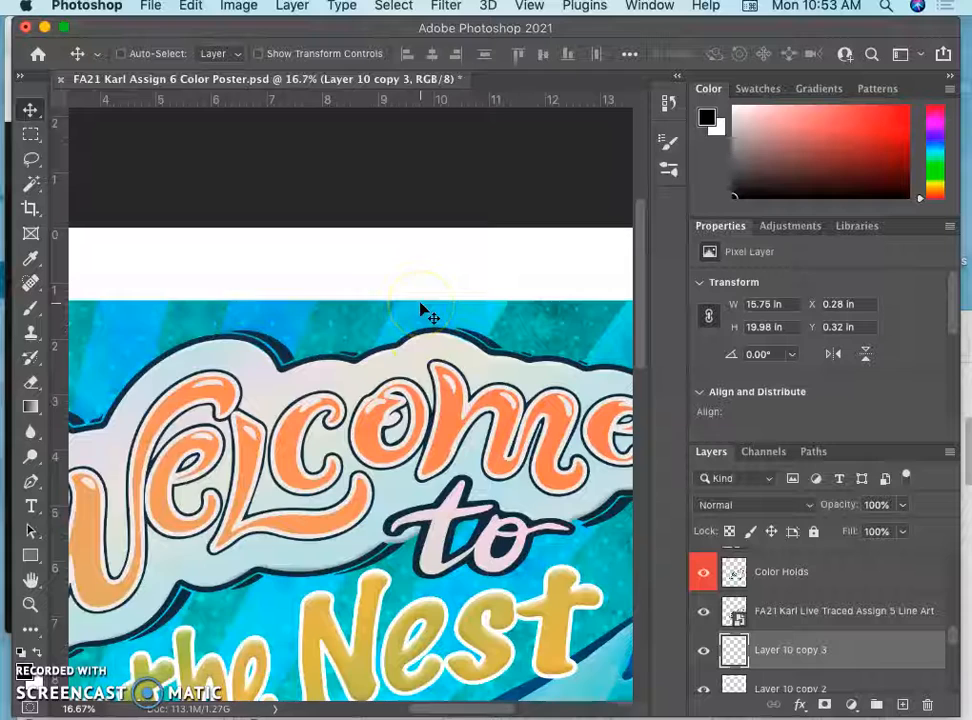
pyautogui.hscroll(5, 428, 314)
pyautogui.press('super+equal')
pyautogui.press('super+equal')
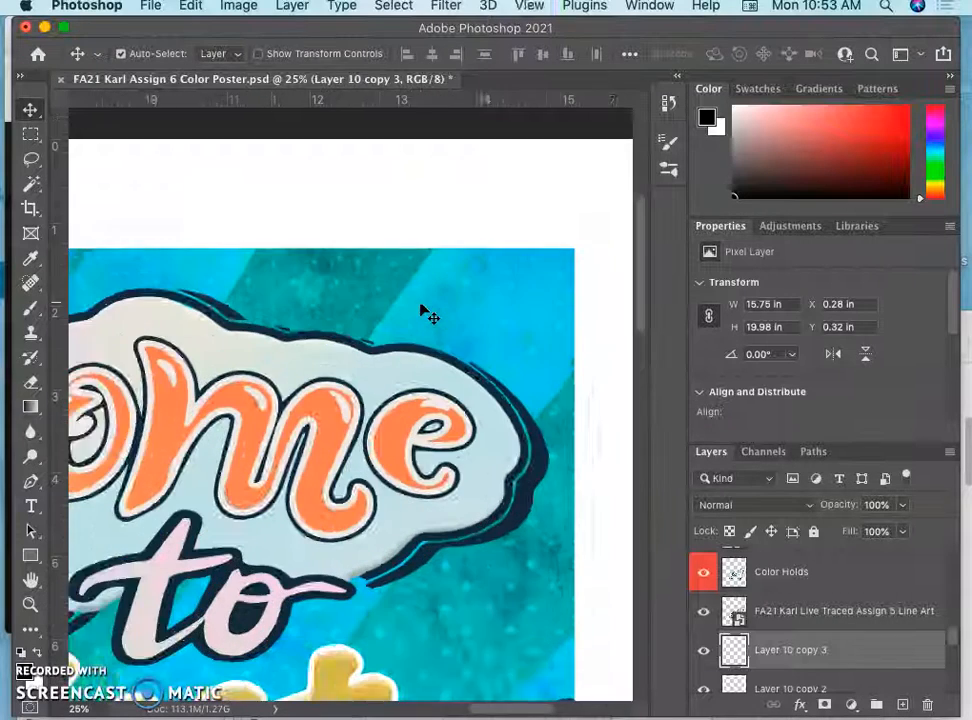
pyautogui.hscroll(10, 420, 310)
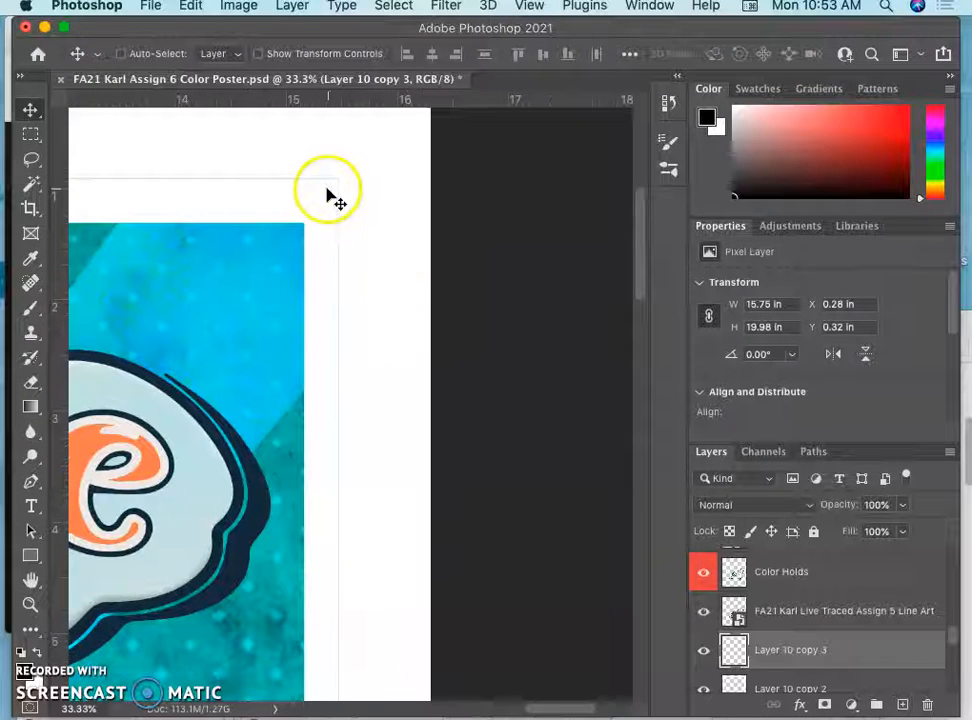
# Step: With Layer 10 copy active, select strips of the white margin along the poster's top and sides using the Rectangular Marquee
pyautogui.click(36, 134)
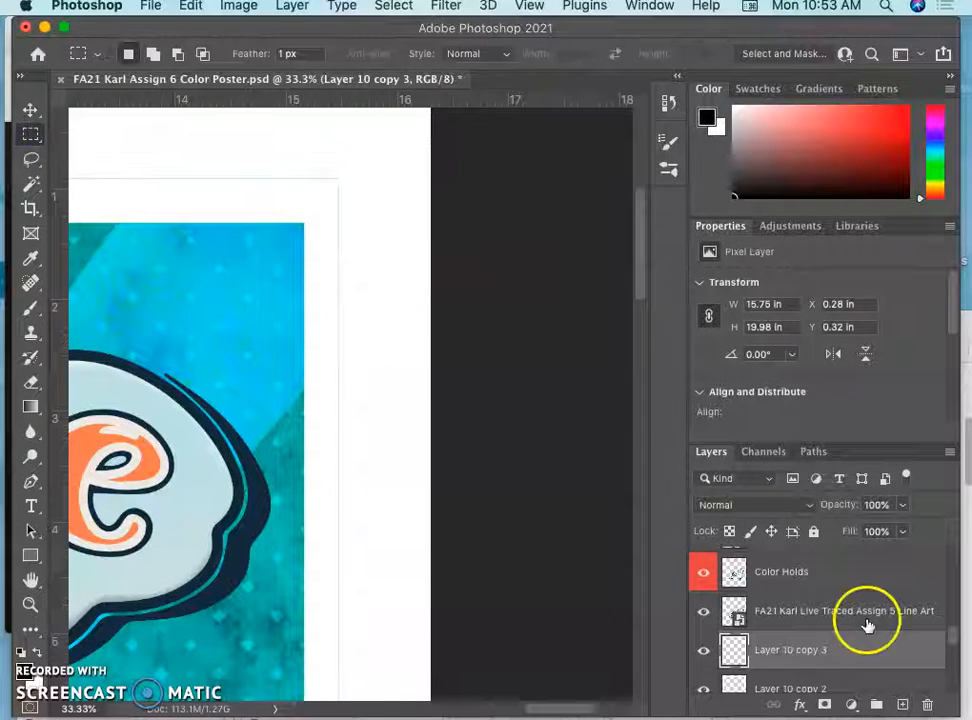
pyautogui.scroll(-4, 825, 552)
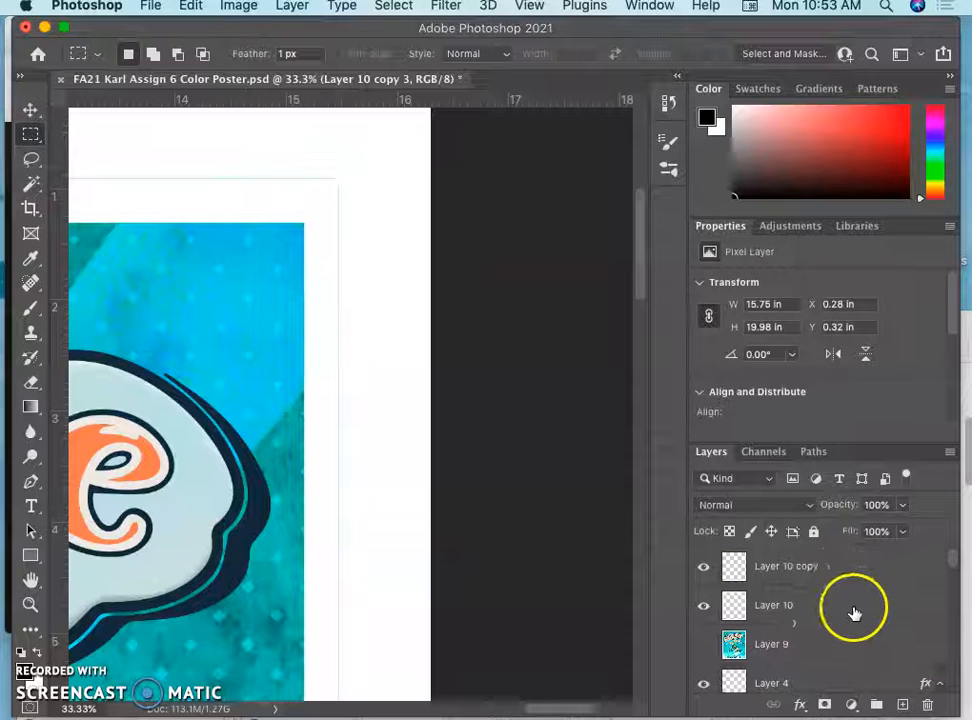
pyautogui.click(851, 646)
pyautogui.click(851, 570)
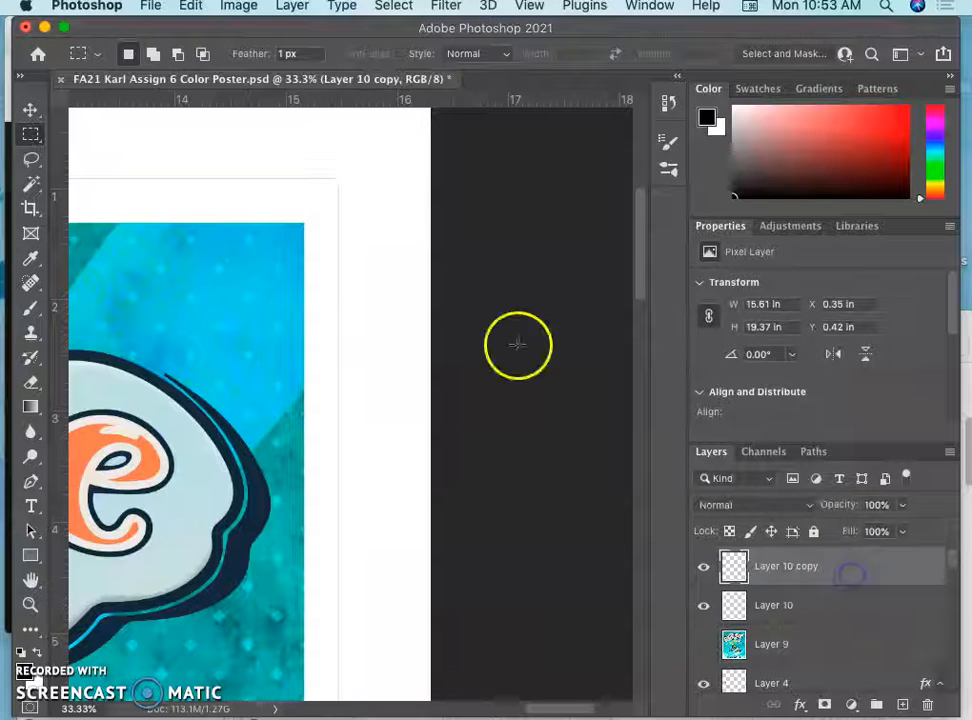
pyautogui.moveTo(462, 139); pyautogui.dragTo(212, 216)
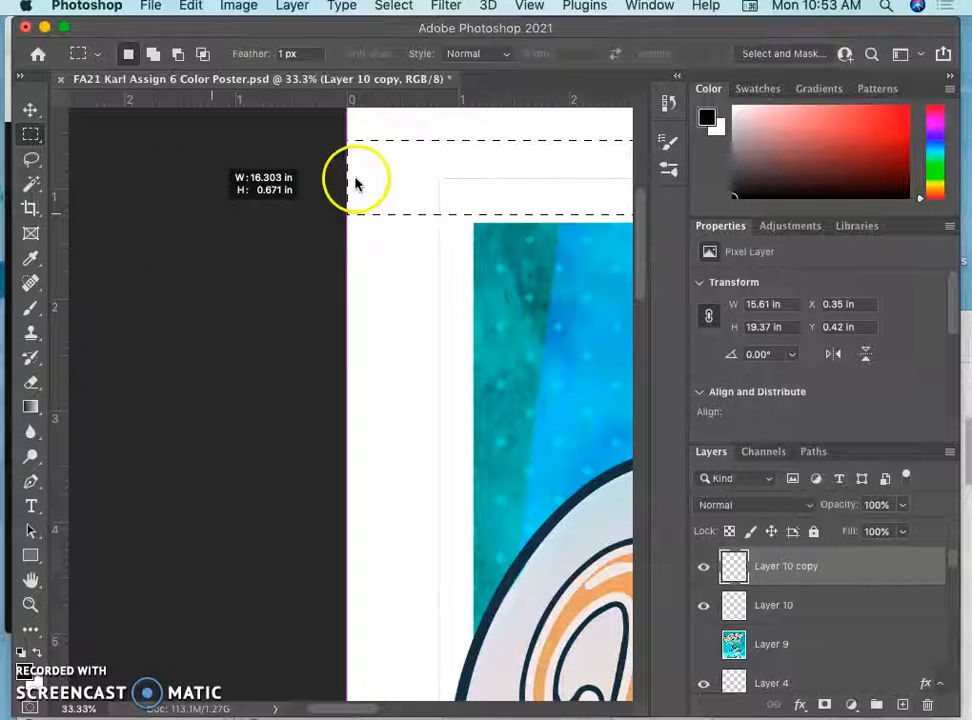
pyautogui.moveTo(348, 128); pyautogui.dragTo(472, 520)
pyautogui.moveTo(471, 447); pyautogui.dragTo(342, 560)
pyautogui.hscroll(12, 471, 447)
pyautogui.hscroll(8, 471, 447)
pyautogui.scroll(-5, 342, 567)
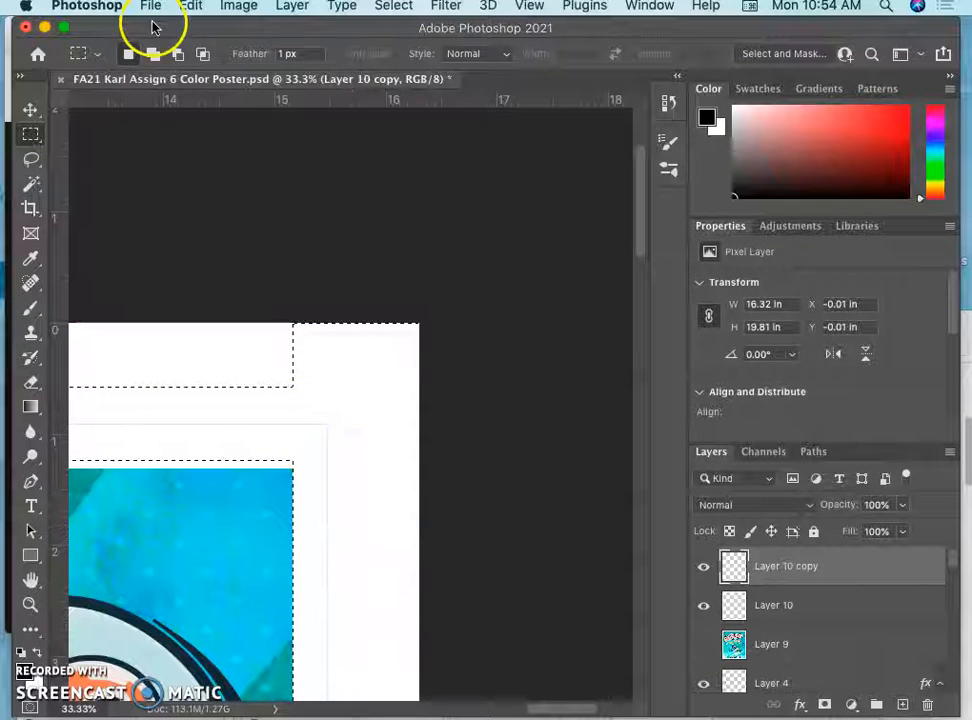
# Step: Fill the selected margin strips on Layer 10 copy with white and check the border along the poster's left side
pyautogui.click(191, 6)
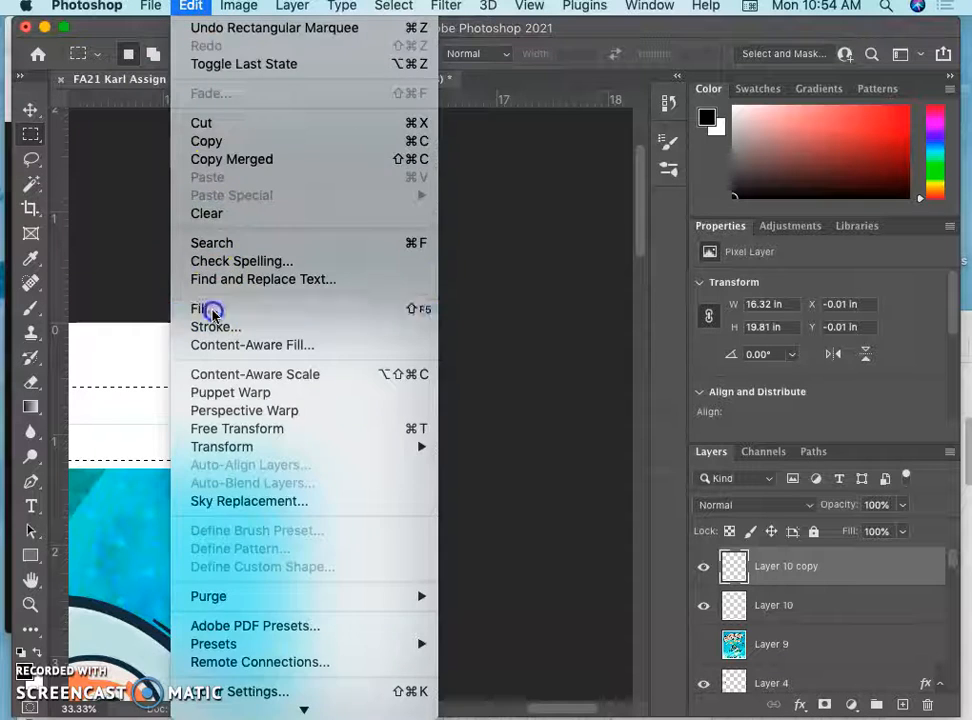
pyautogui.click(203, 309)
pyautogui.click(731, 269)
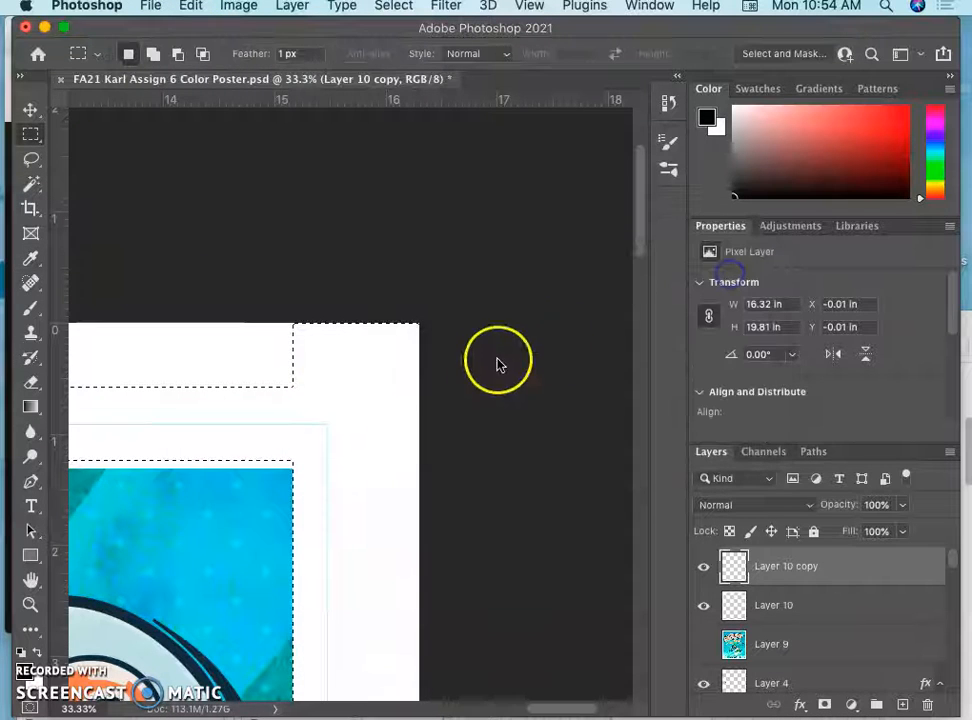
pyautogui.hscroll(-5, 385, 384)
pyautogui.scroll(-5, 385, 384)
pyautogui.hscroll(-5, 385, 384)
pyautogui.scroll(-3, 383, 384)
pyautogui.hscroll(1, 325, 540)
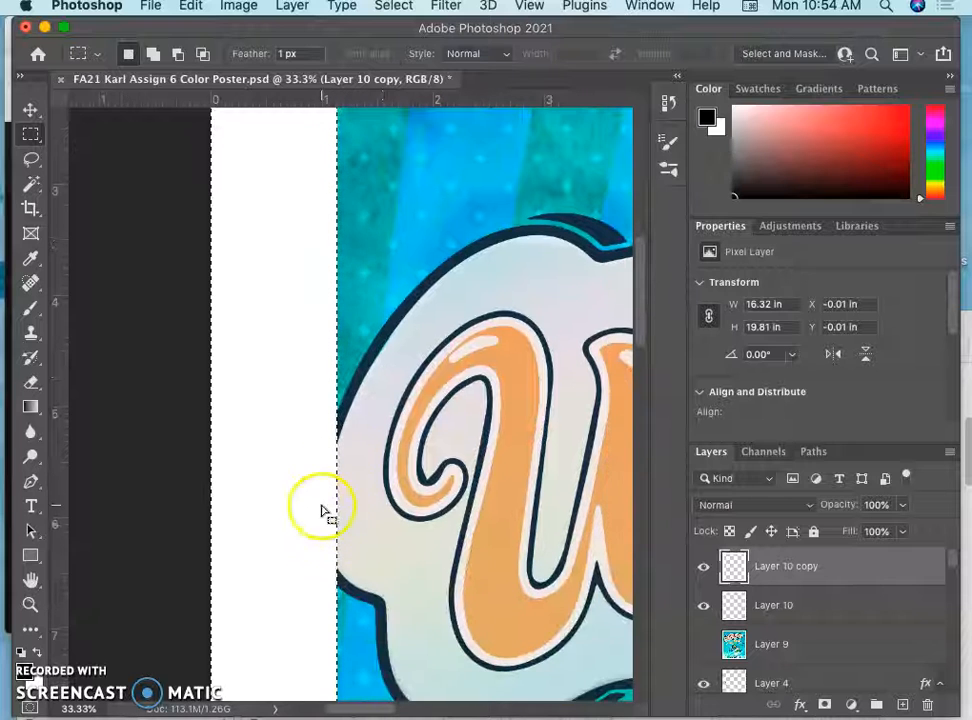
# Step: Send Layer 10 copy down the layer stack to just beneath the Flag Black Type layer
pyautogui.click(828, 574)
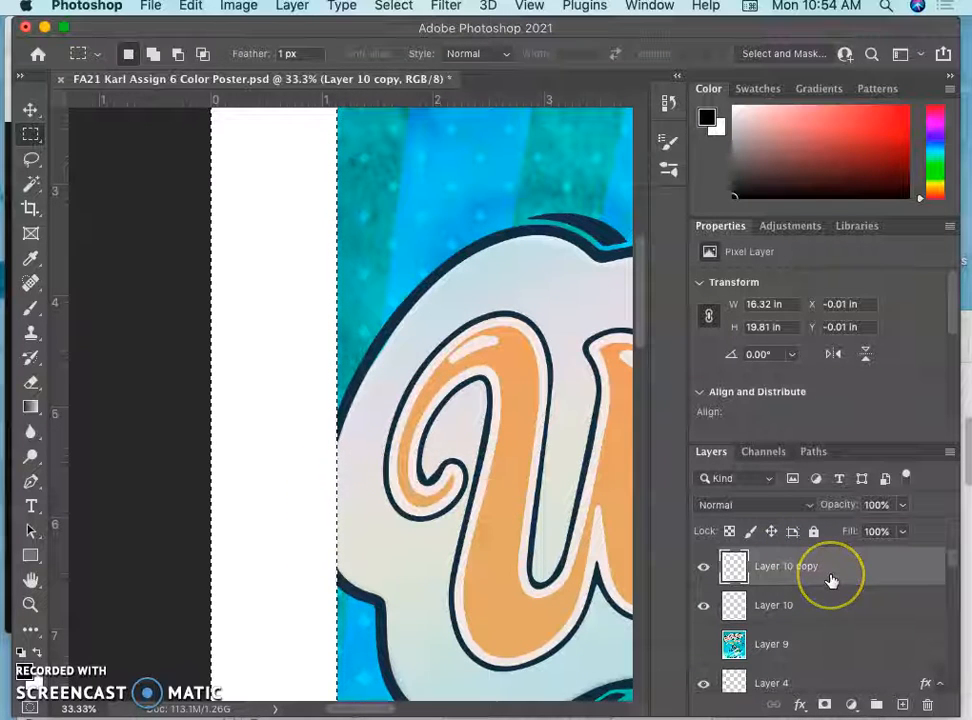
pyautogui.press('super+bracketleft')
pyautogui.press('super+bracketleft')
pyautogui.press('super+bracketleft')
pyautogui.press('super+bracketleft')
pyautogui.press('super+bracketleft')
pyautogui.press('super+bracketleft')
pyautogui.press('super+bracketleft')
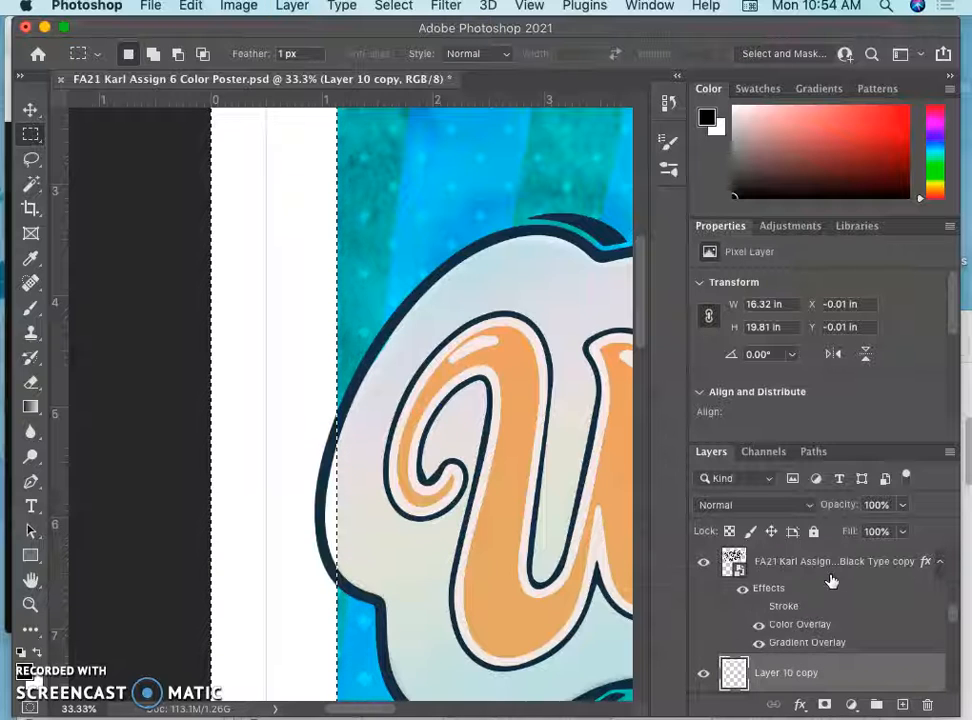
pyautogui.press('super+bracketleft')
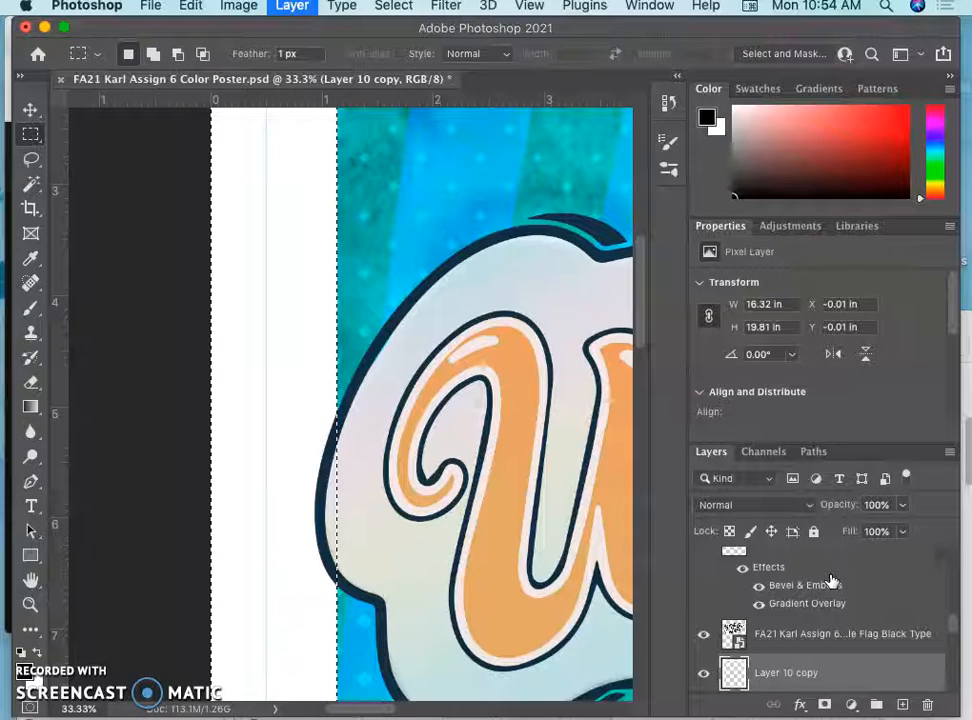
# Step: Clear the margin selection using the Lasso tool and inspect the white border from the cloud lettering down to the poster's lower-right corner
pyautogui.hscroll(5, 528, 498)
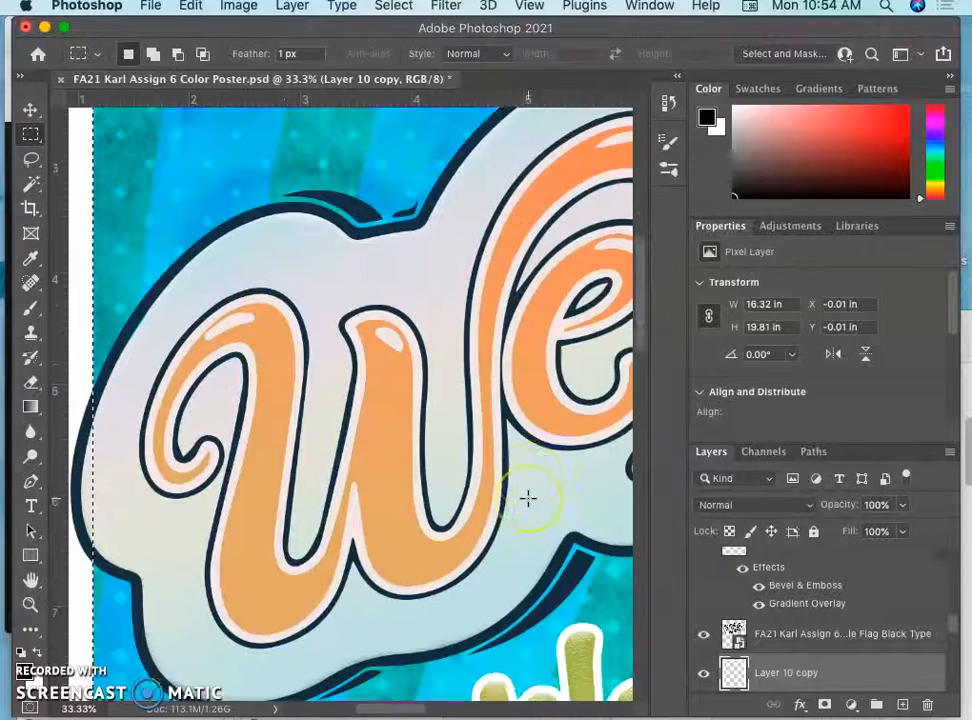
pyautogui.hscroll(-4, 528, 498)
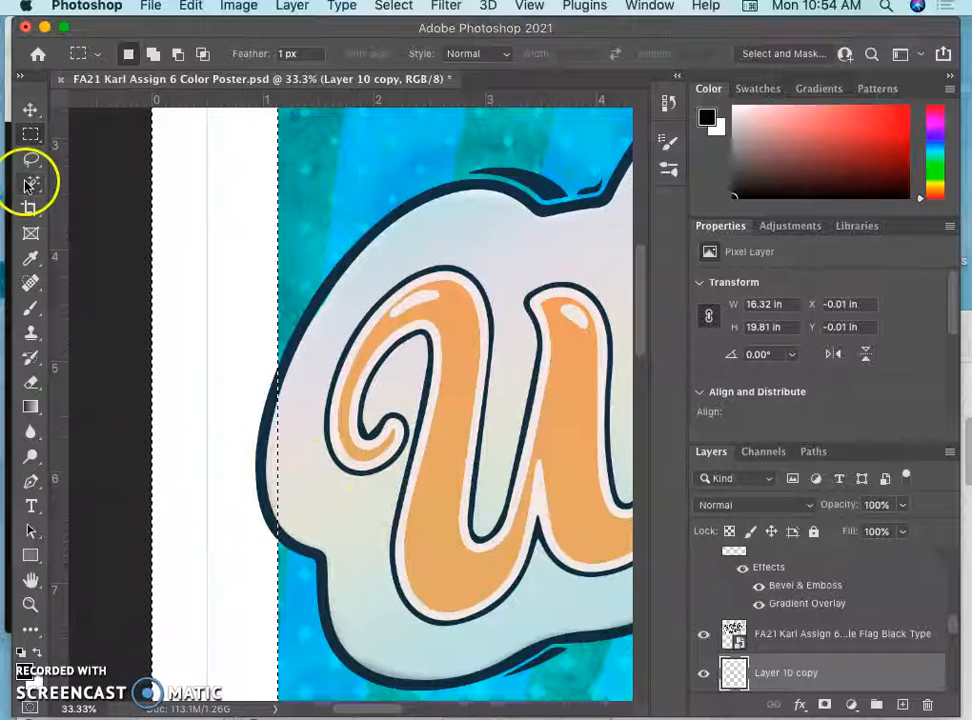
pyautogui.click(31, 159)
pyautogui.click(217, 297)
pyautogui.scroll(-10, 240, 328)
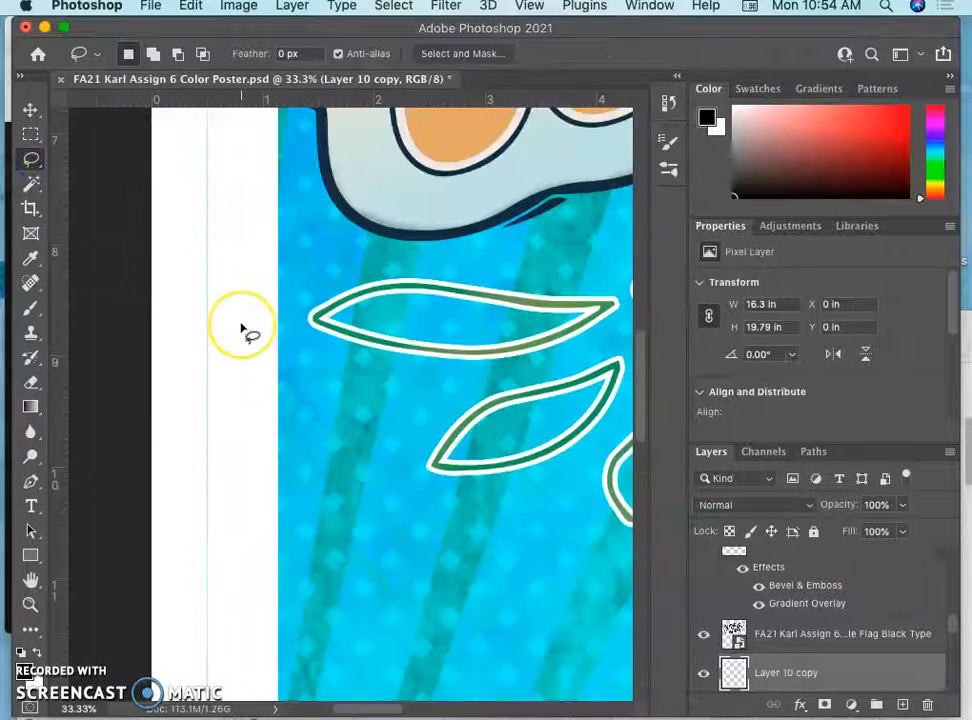
pyautogui.scroll(-5, 241, 330)
pyautogui.hscroll(20, 241, 330)
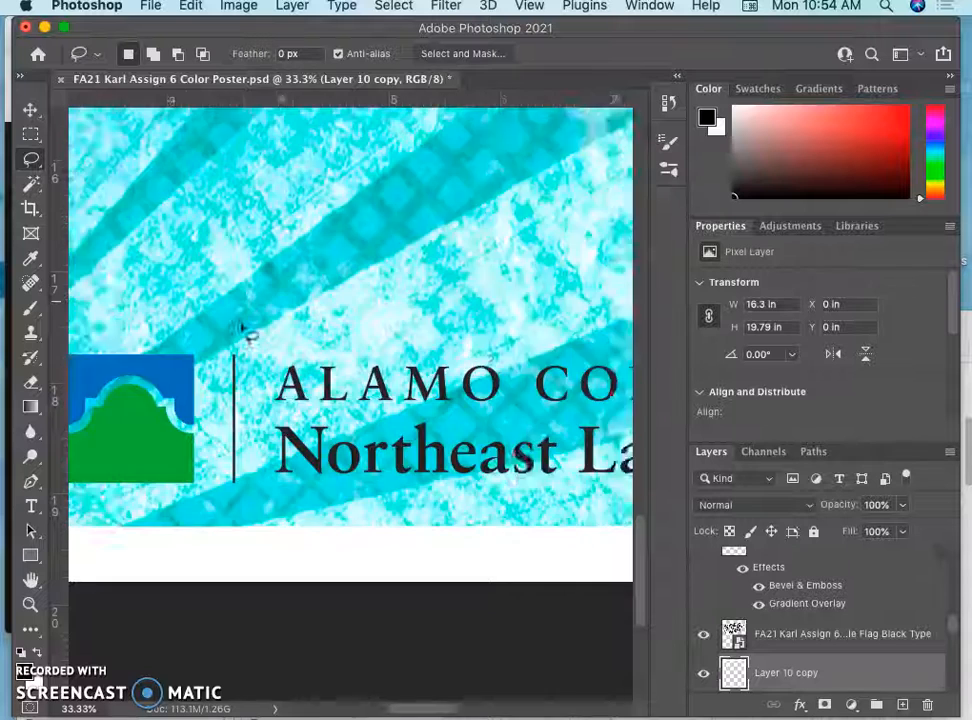
pyautogui.click(531, 453)
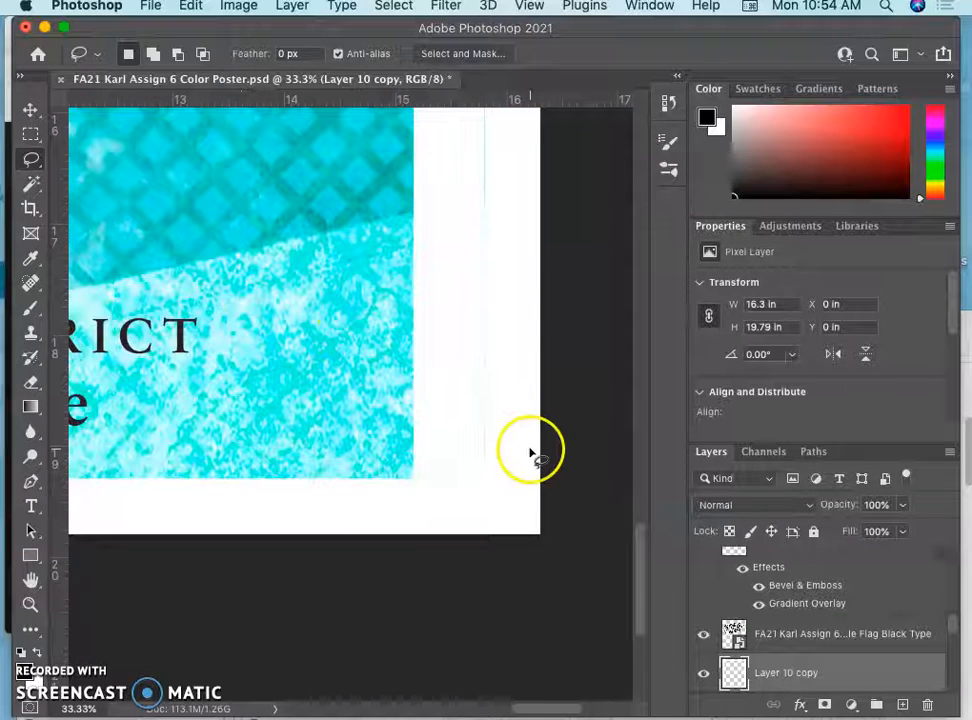
# Step: Raise Layer 10 copy through the layer stack until it sits directly above Layer 10
pyautogui.press('super+bracketright')
pyautogui.press('super+bracketright')
pyautogui.press('super+bracketright')
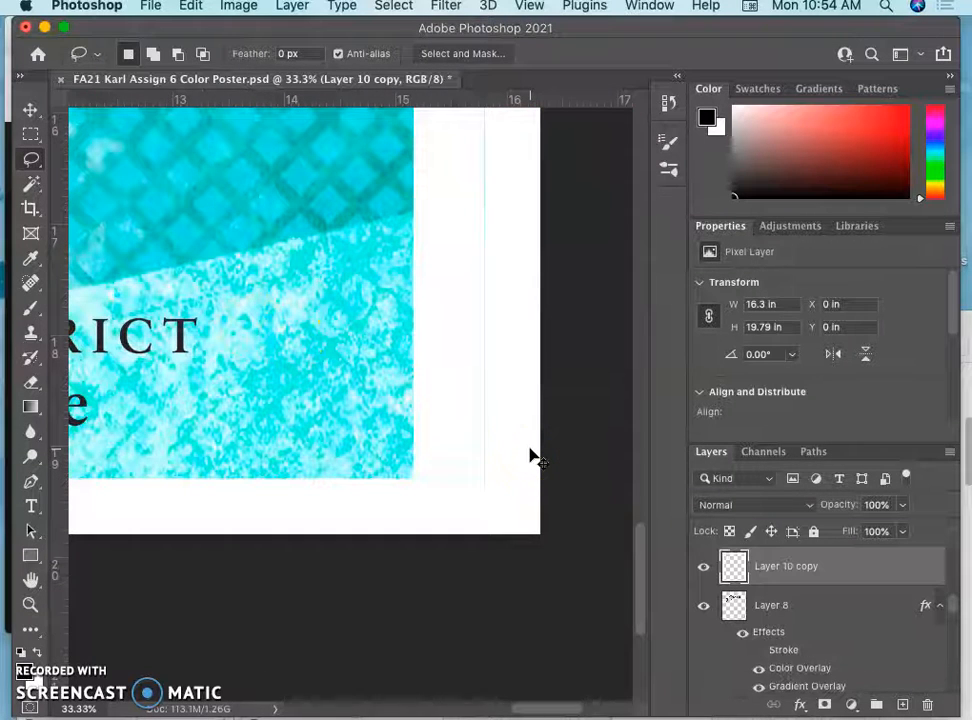
pyautogui.press('super+bracketright')
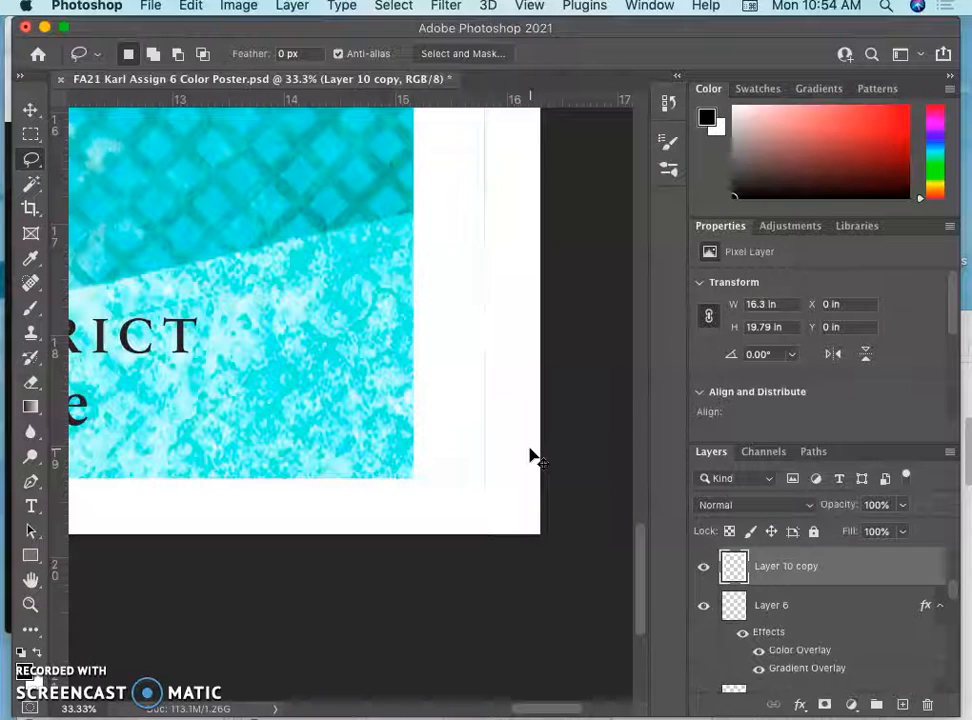
pyautogui.press('super+bracketright')
pyautogui.press('super+bracketright')
pyautogui.press('super+bracketright')
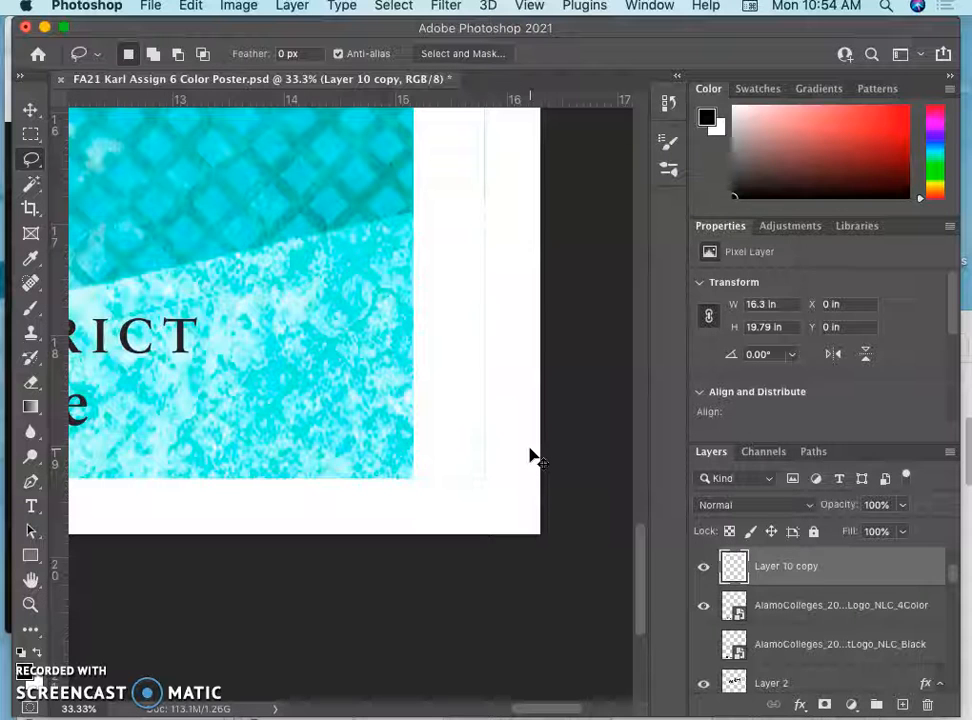
pyautogui.press('super+bracketright')
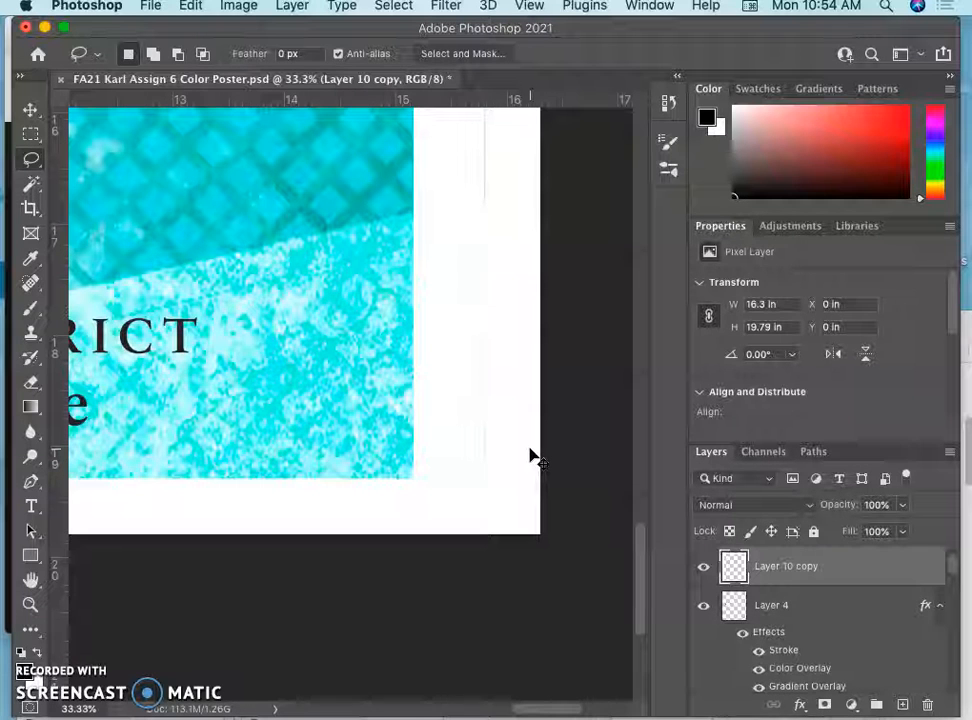
pyautogui.press('super+bracketright')
pyautogui.scroll(3, 533, 457)
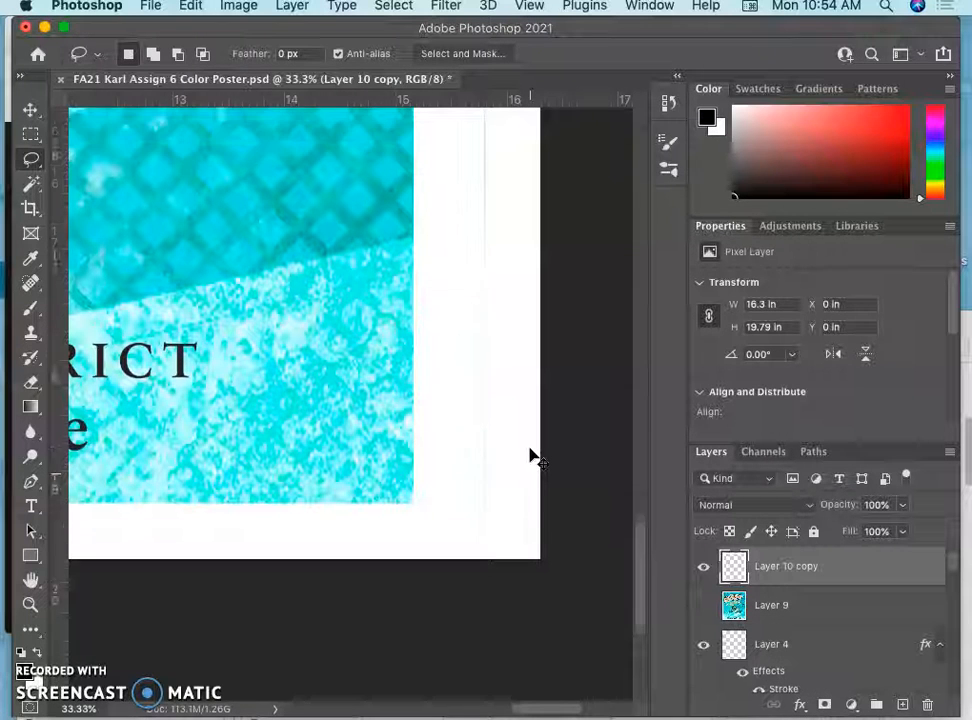
pyautogui.scroll(10, 533, 457)
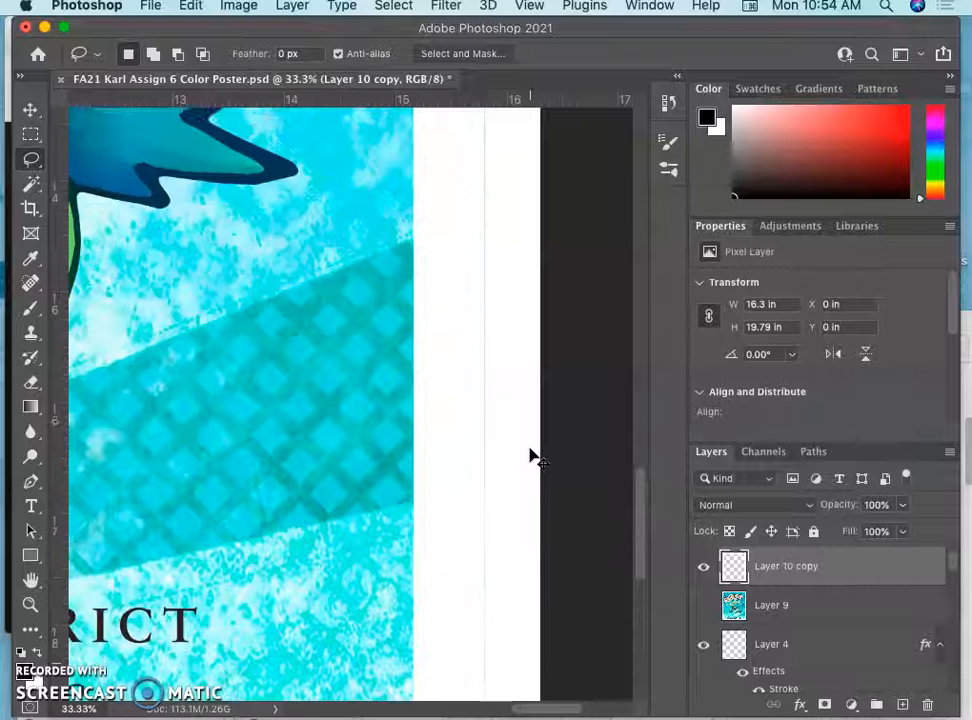
pyautogui.hscroll(-2, 533, 457)
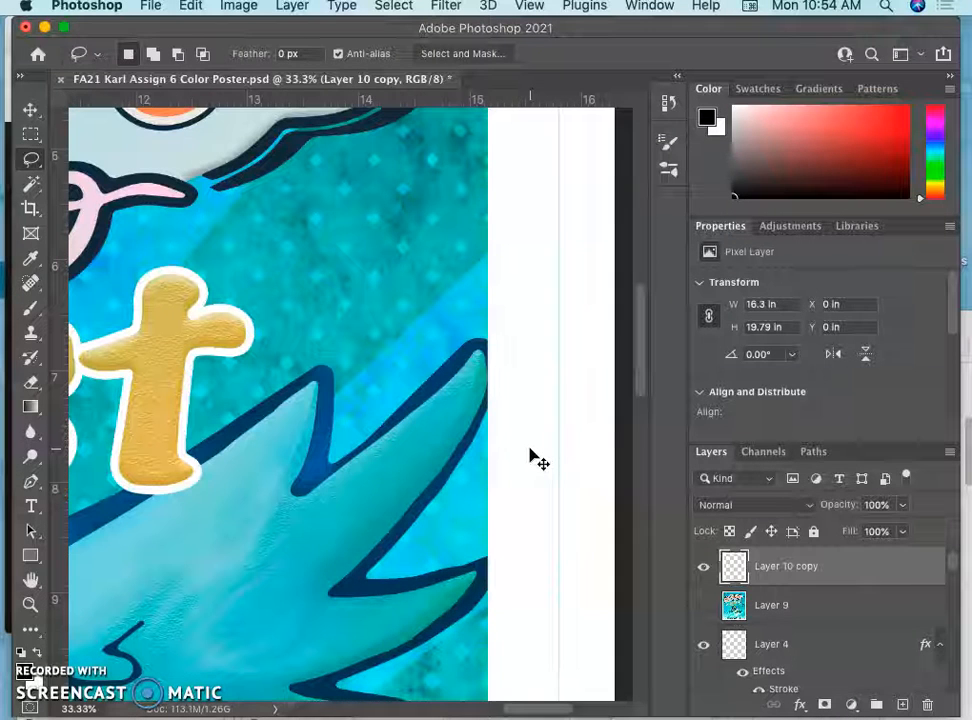
pyautogui.press('super+bracketright')
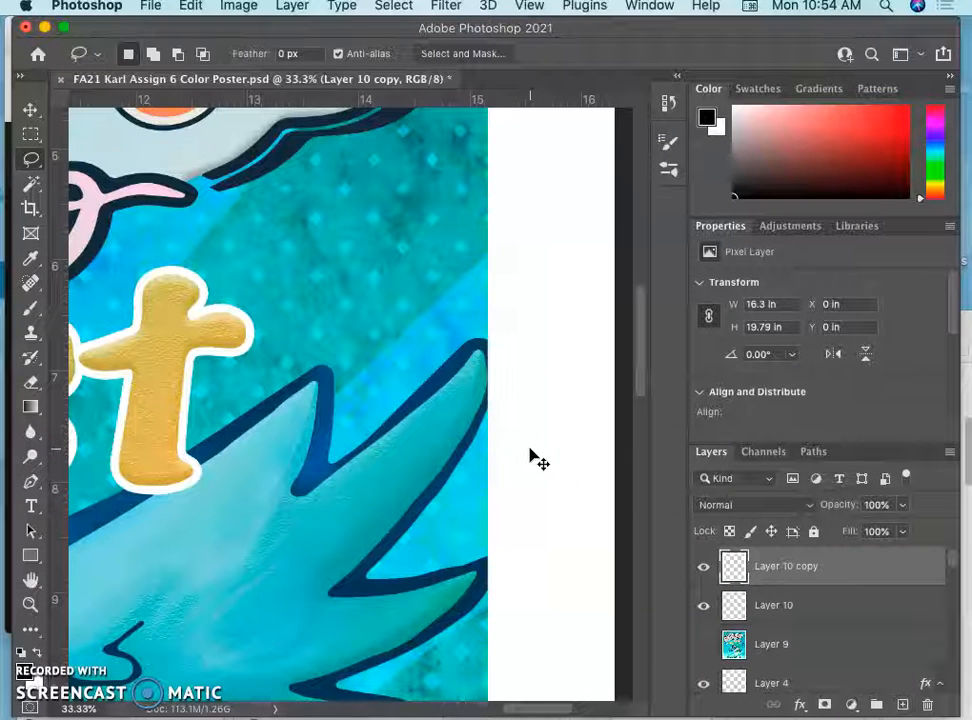
# Step: Lasso the two wing feather tips at the poster's right border and delete the white of Layer 10 copy covering them
pyautogui.scroll(-1, 533, 457)
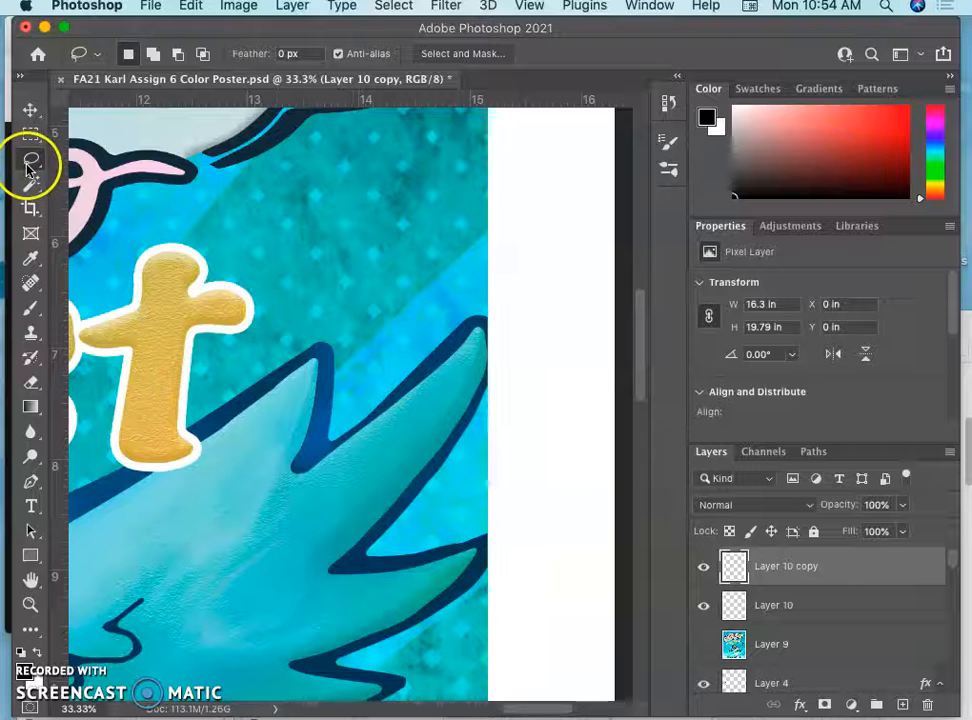
pyautogui.moveTo(470, 312); pyautogui.dragTo(491, 315)
pyautogui.moveTo(499, 375); pyautogui.dragTo(473, 434)
pyautogui.moveTo(514, 528)
pyautogui.mouseDown()
pyautogui.moveTo(462, 610)
pyautogui.moveTo(412, 401)
pyautogui.moveTo(412, 345)
pyautogui.moveTo(410, 360)
pyautogui.mouseUp()
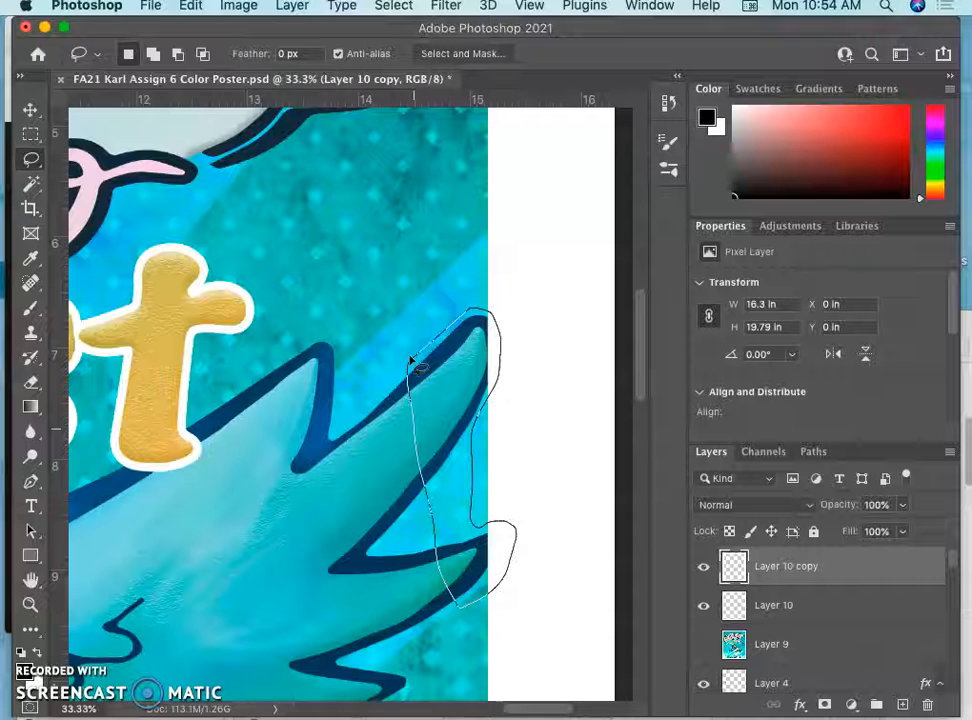
# Step: Lasso the cloud's edge beside the W, delete the white of Layer 10 copy covering it, and deselect
pyautogui.hscroll(-15, 410, 360)
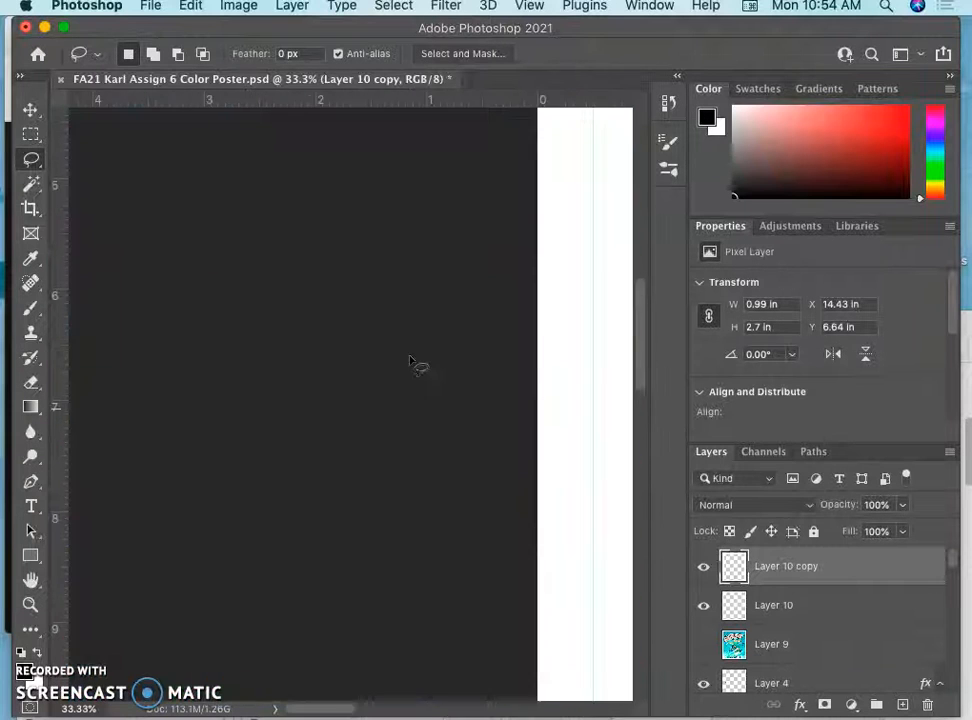
pyautogui.hscroll(4, 410, 360)
pyautogui.moveTo(479, 246); pyautogui.dragTo(461, 359)
pyautogui.moveTo(483, 407); pyautogui.dragTo(518, 431)
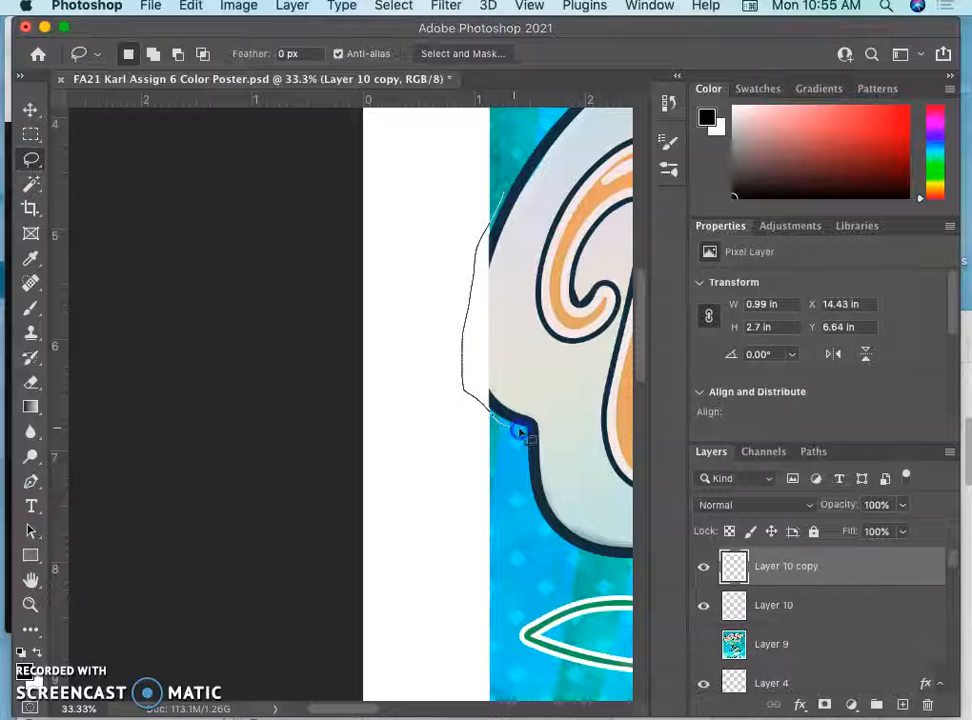
pyautogui.moveTo(528, 262); pyautogui.dragTo(528, 262)
pyautogui.scroll(-3, 528, 262)
pyautogui.hscroll(1, 528, 262)
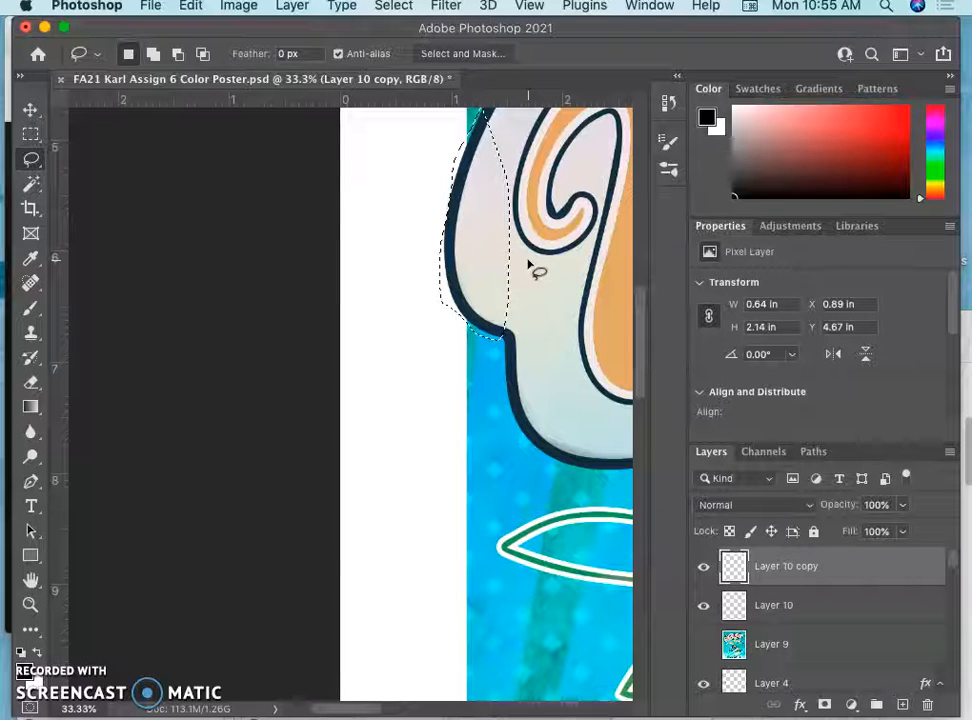
pyautogui.press('super+minus')
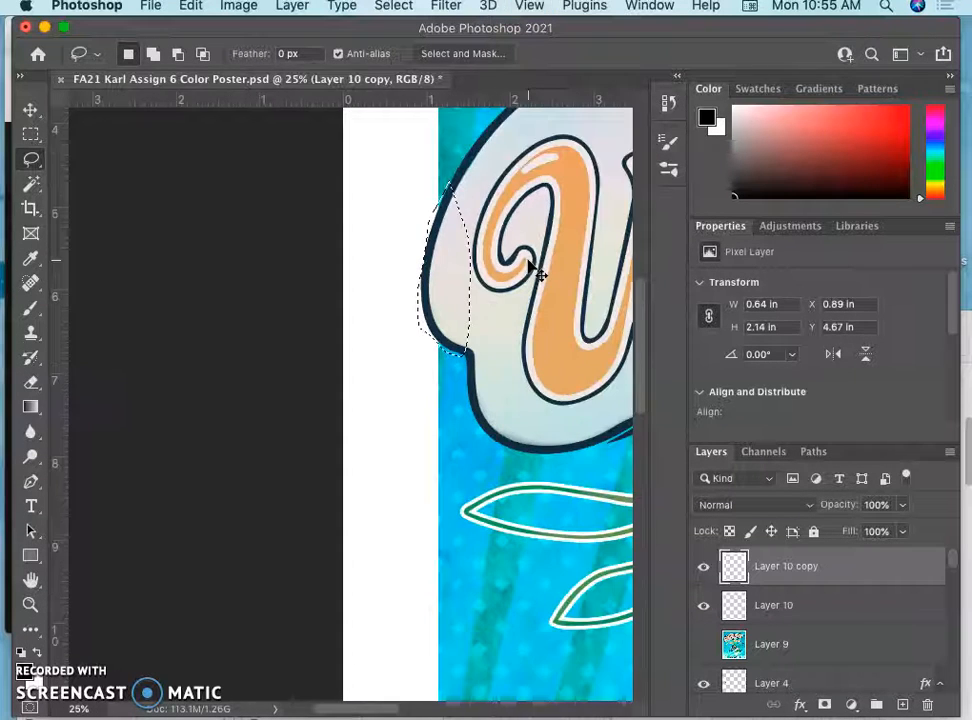
pyautogui.press('super+d')
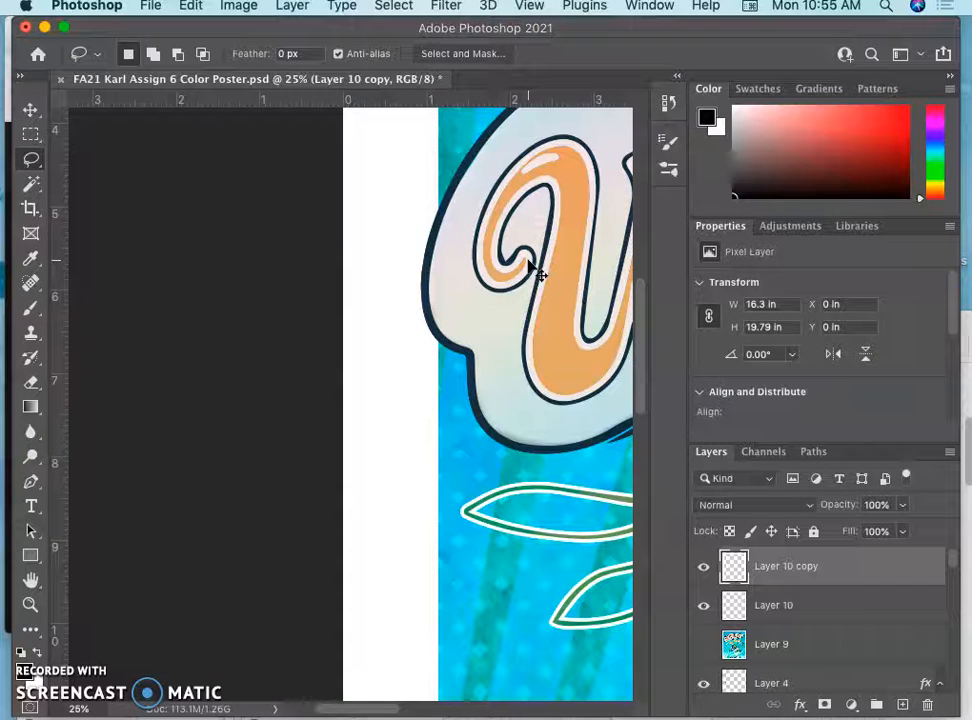
# Step: Crop the canvas to 15.75 in wide, trimming the top and both sides and extending the bottom to even out the white border
pyautogui.press('super+minus')
pyautogui.press('super+minus')
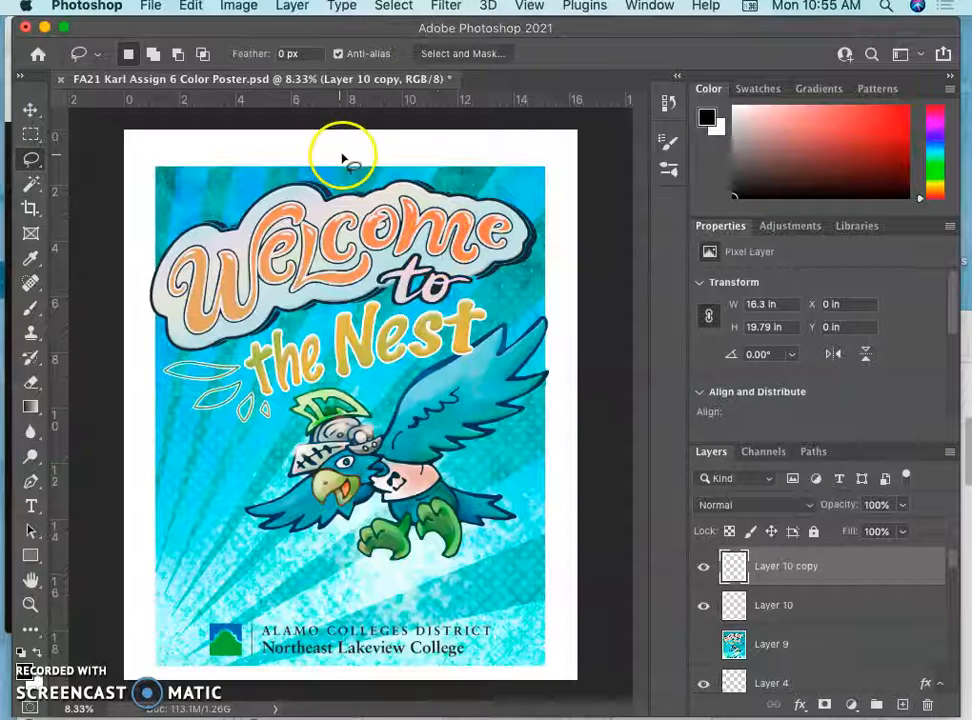
pyautogui.click(31, 208)
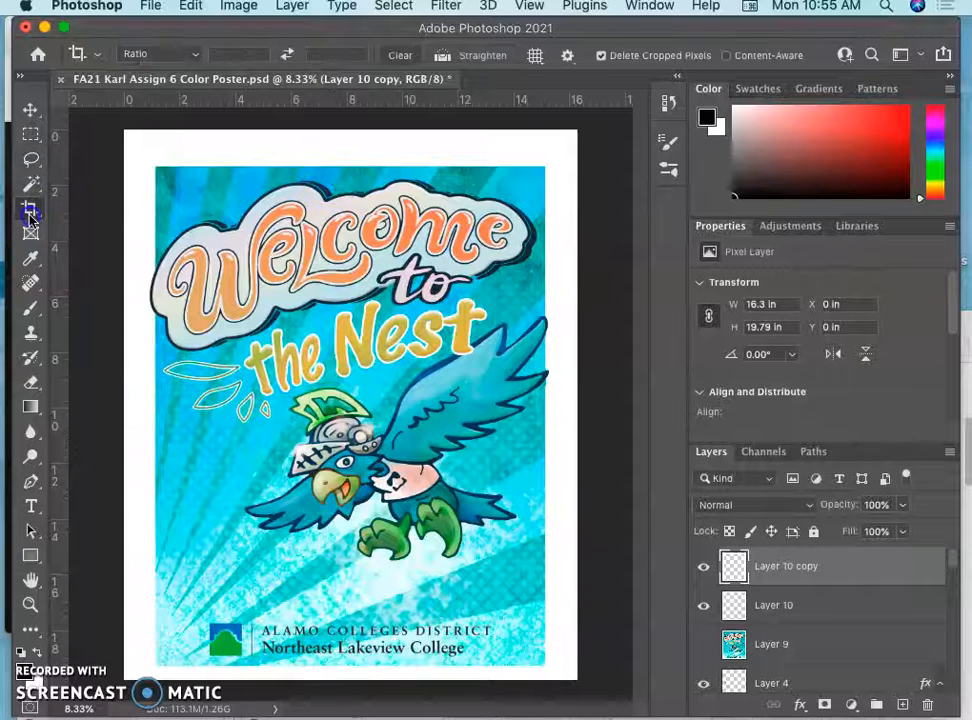
pyautogui.moveTo(346, 193); pyautogui.dragTo(347, 191)
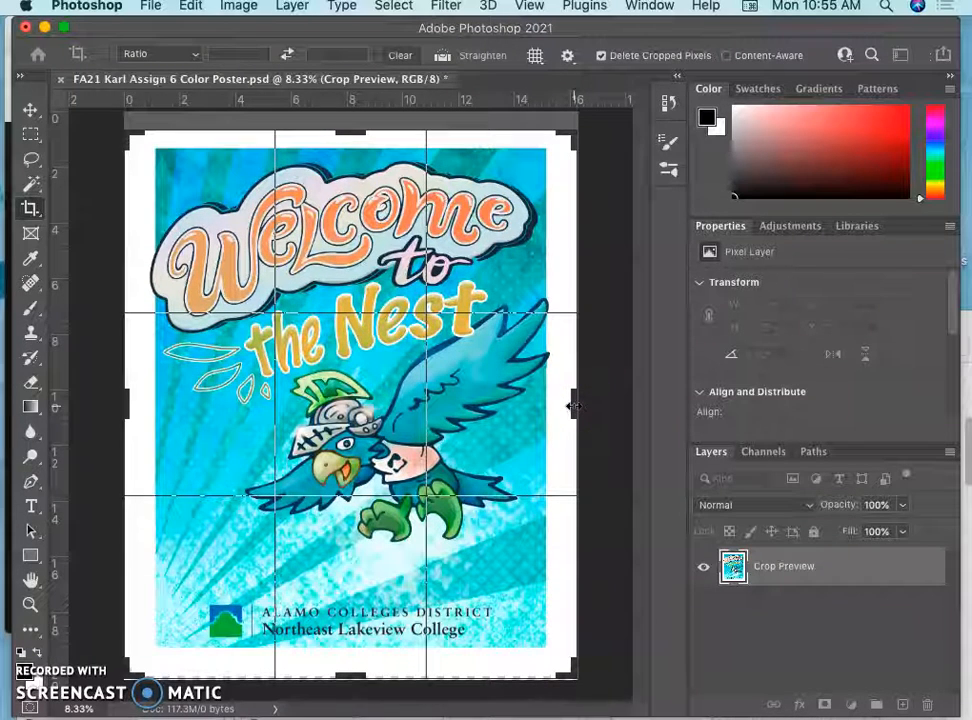
pyautogui.moveTo(578, 405); pyautogui.dragTo(574, 406)
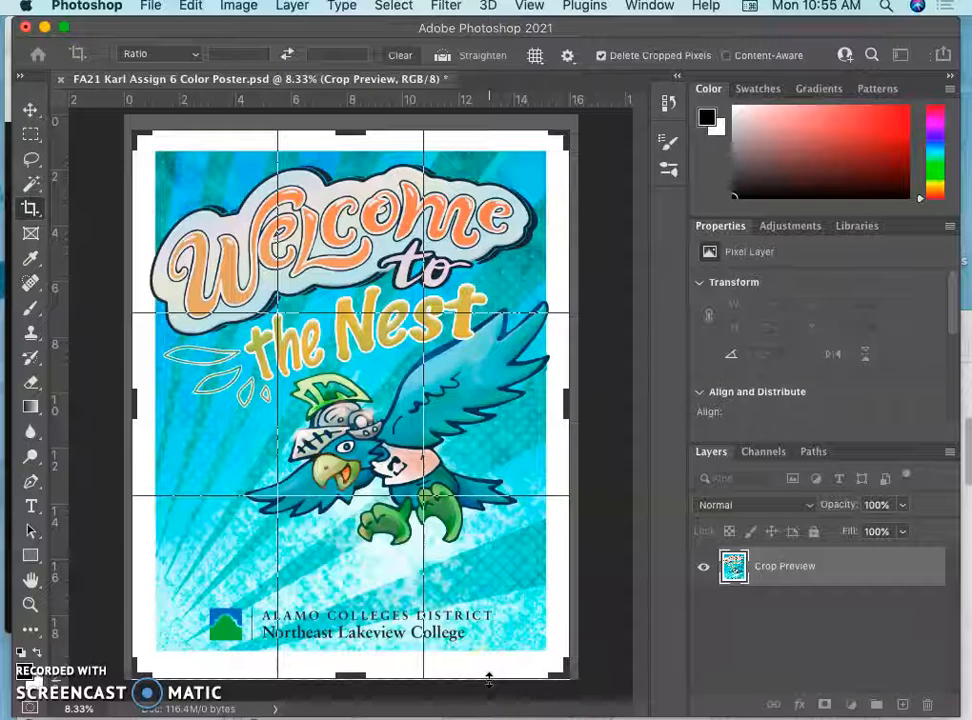
pyautogui.press('Return')
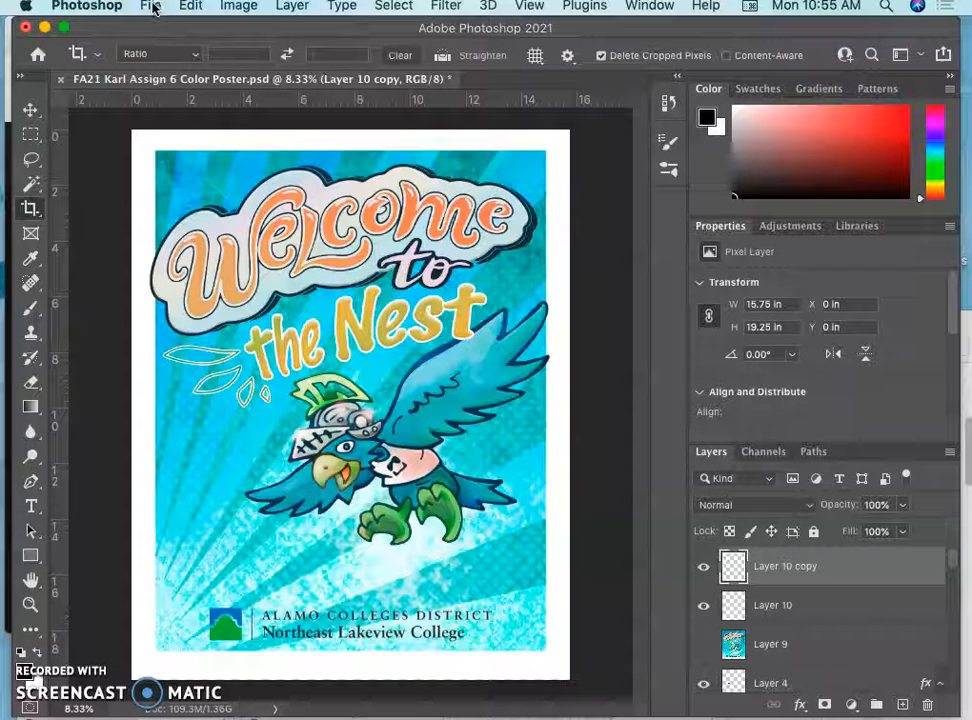
# Step: Select a strip across the poster's bottom edge on Layer 10 copy, fill it with white at 100% opacity, and deselect
pyautogui.click(31, 134)
pyautogui.moveTo(570, 660); pyautogui.dragTo(135, 700)
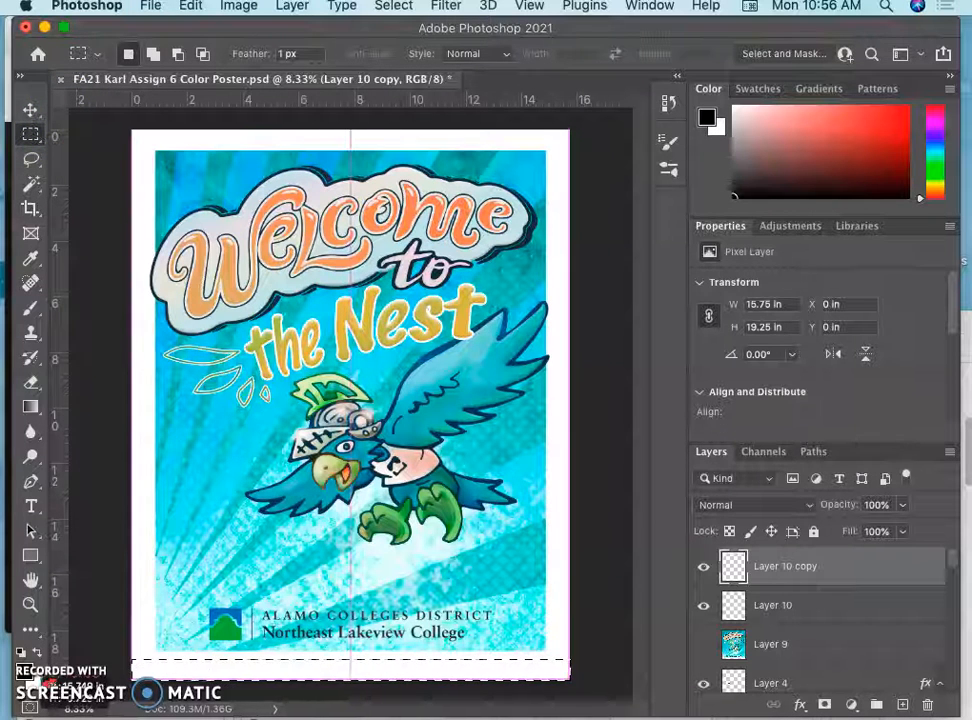
pyautogui.click(194, 6)
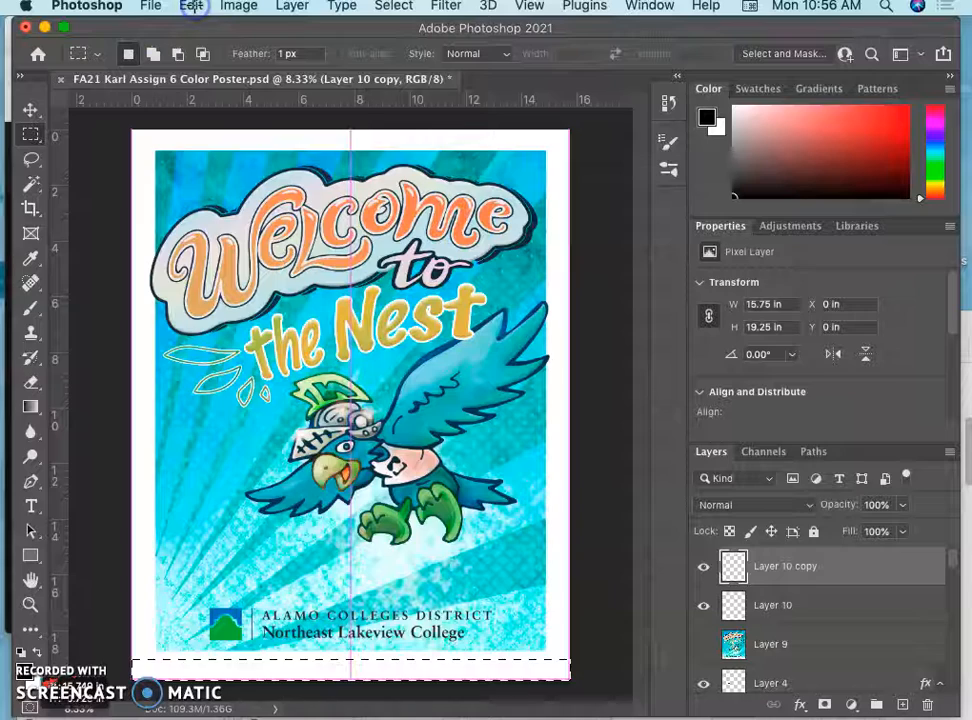
pyautogui.click(202, 307)
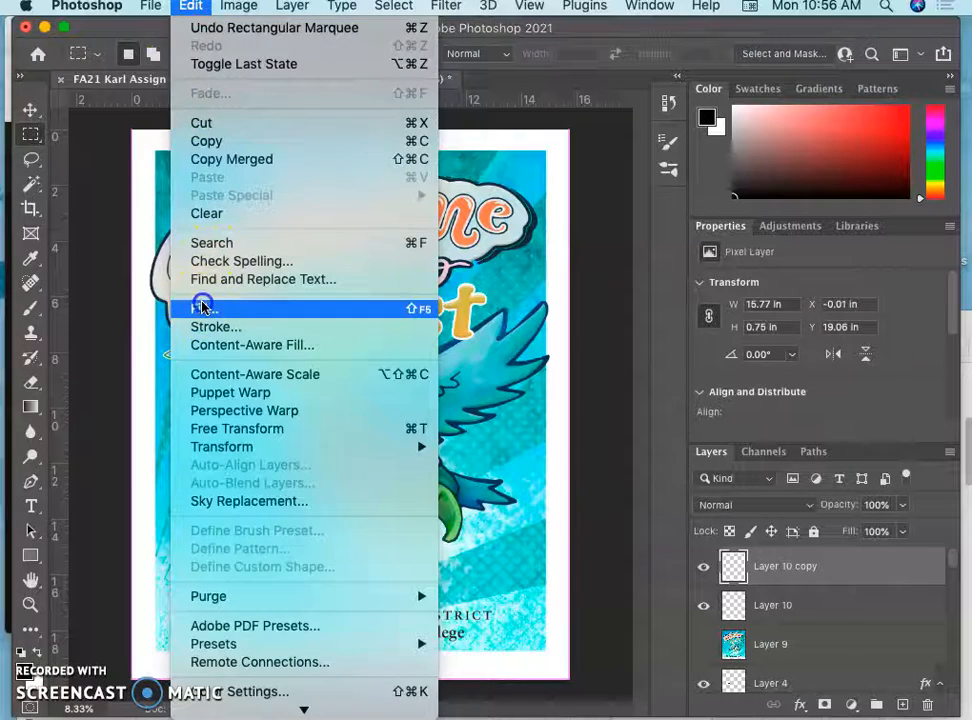
pyautogui.click(736, 272)
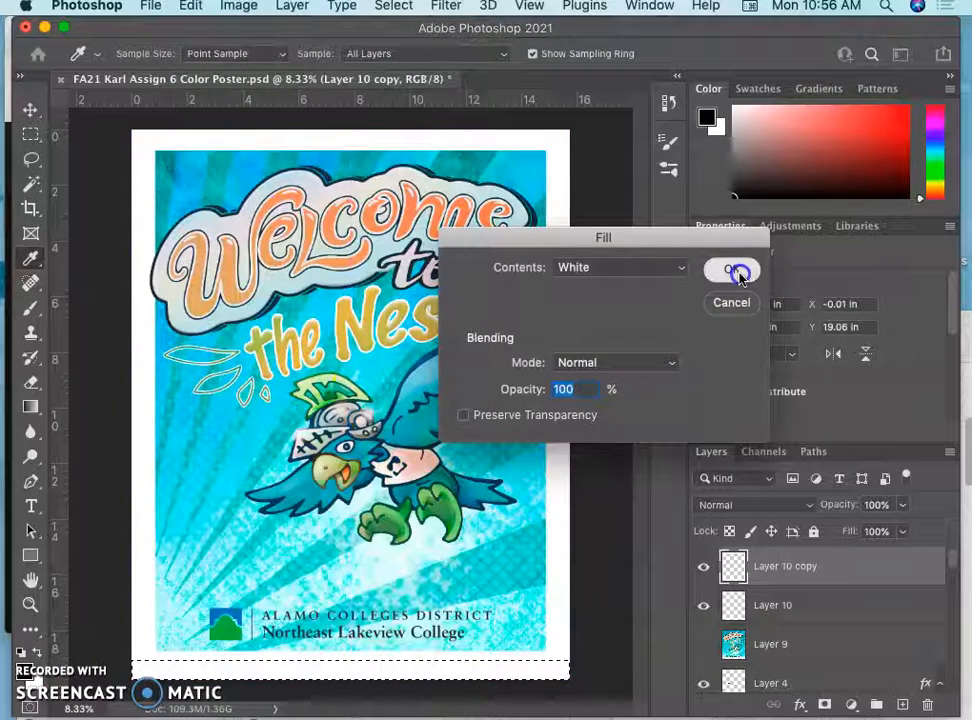
pyautogui.press('m')
pyautogui.hotkey('ctrl', 'd')
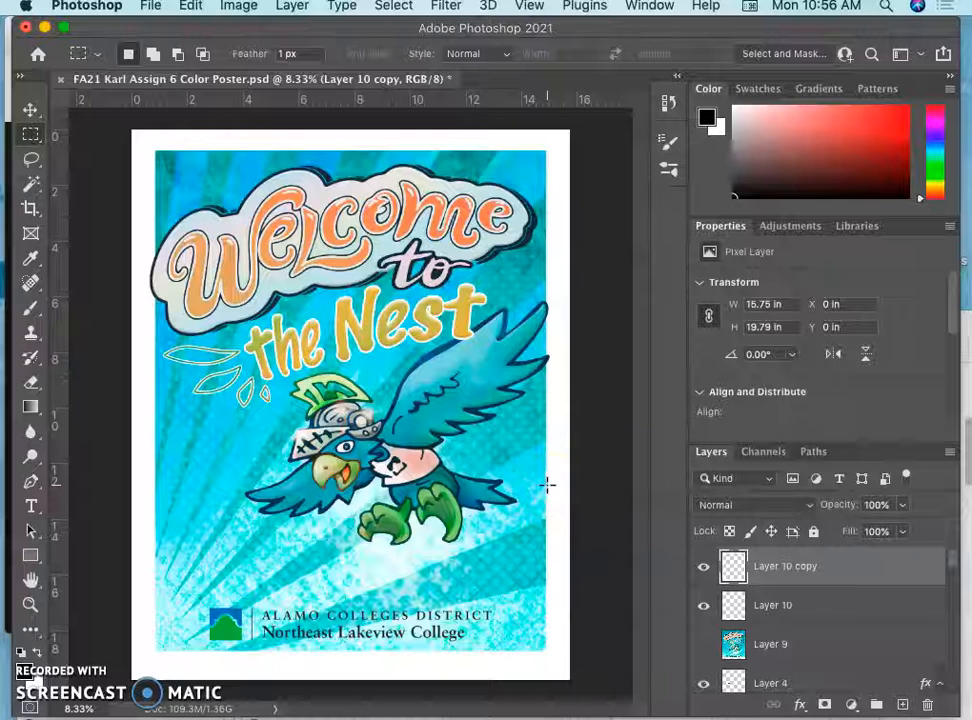
# Step: Save the poster document and save a JPEG copy of it to the Desktop at quality 8
pyautogui.press('super+s')
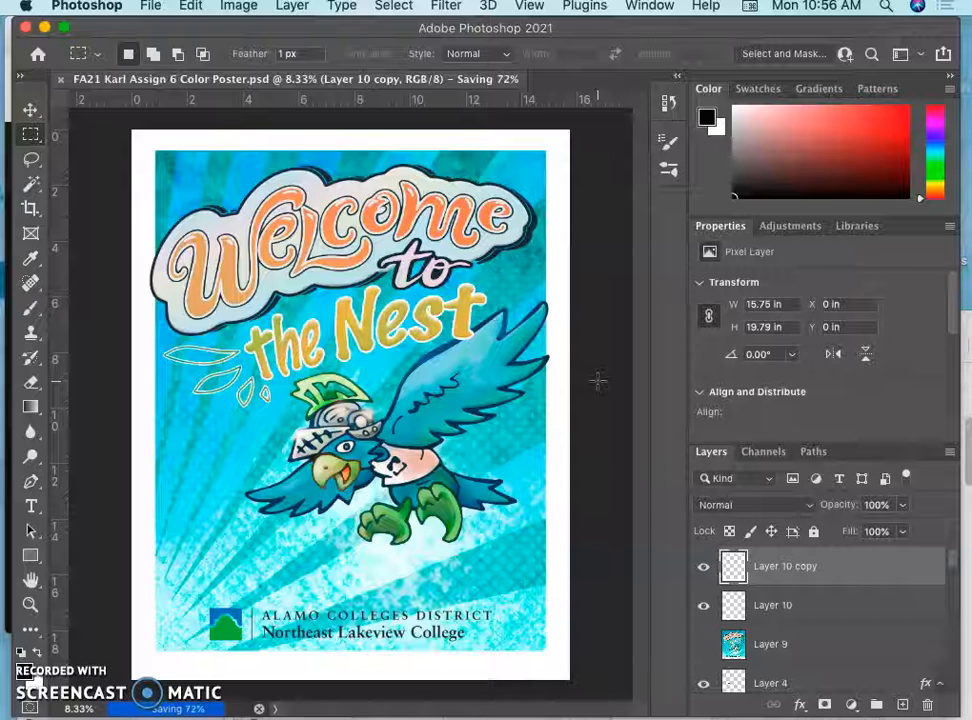
pyautogui.click(152, 8)
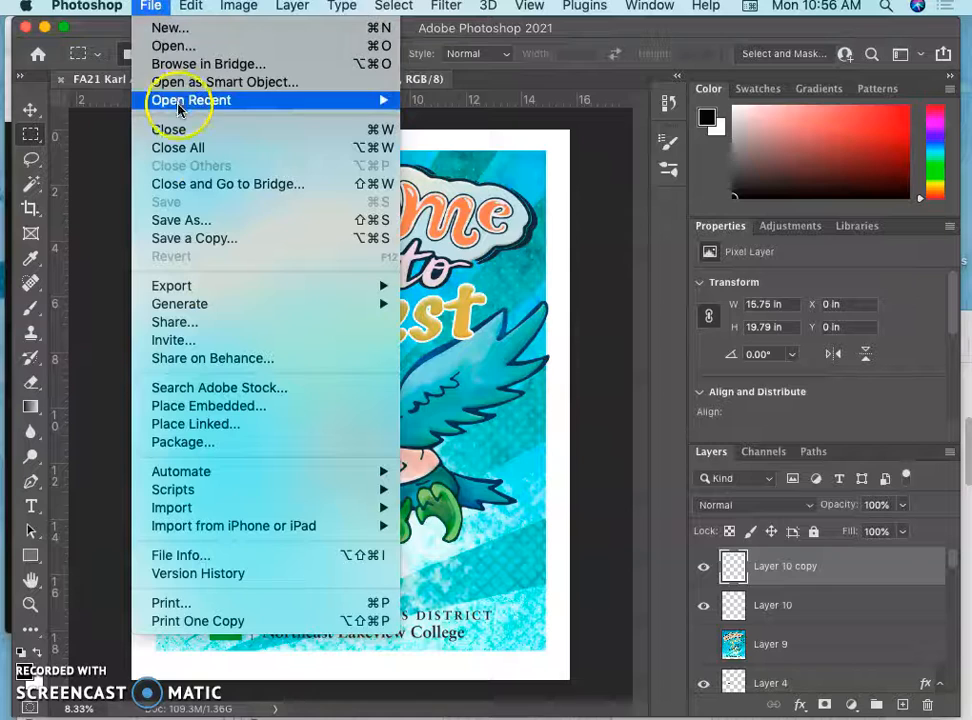
pyautogui.click(197, 240)
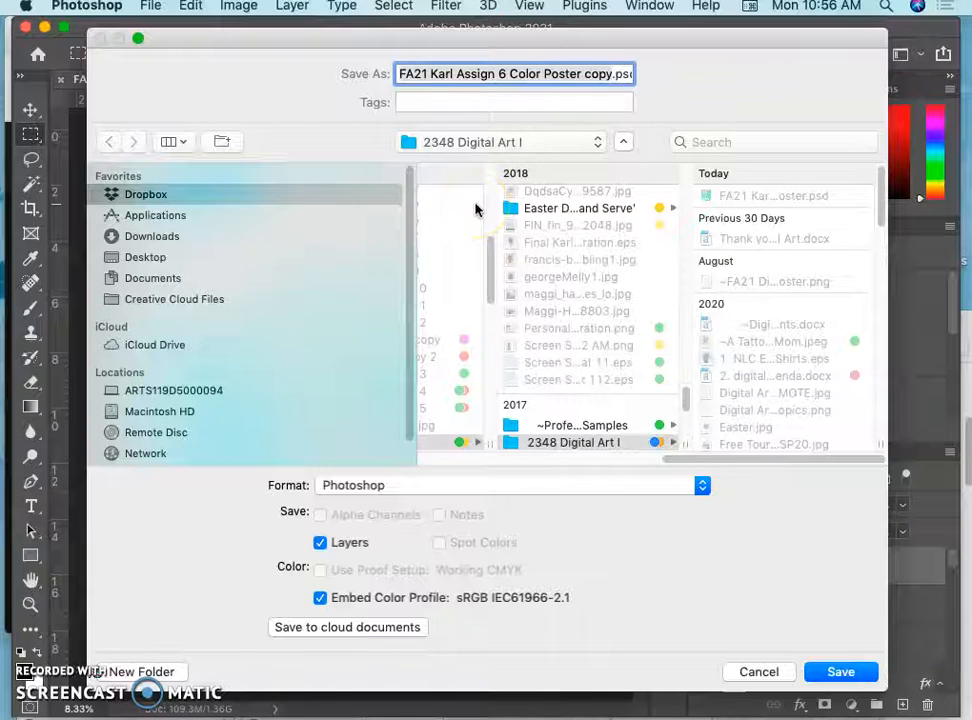
pyautogui.press('super+d')
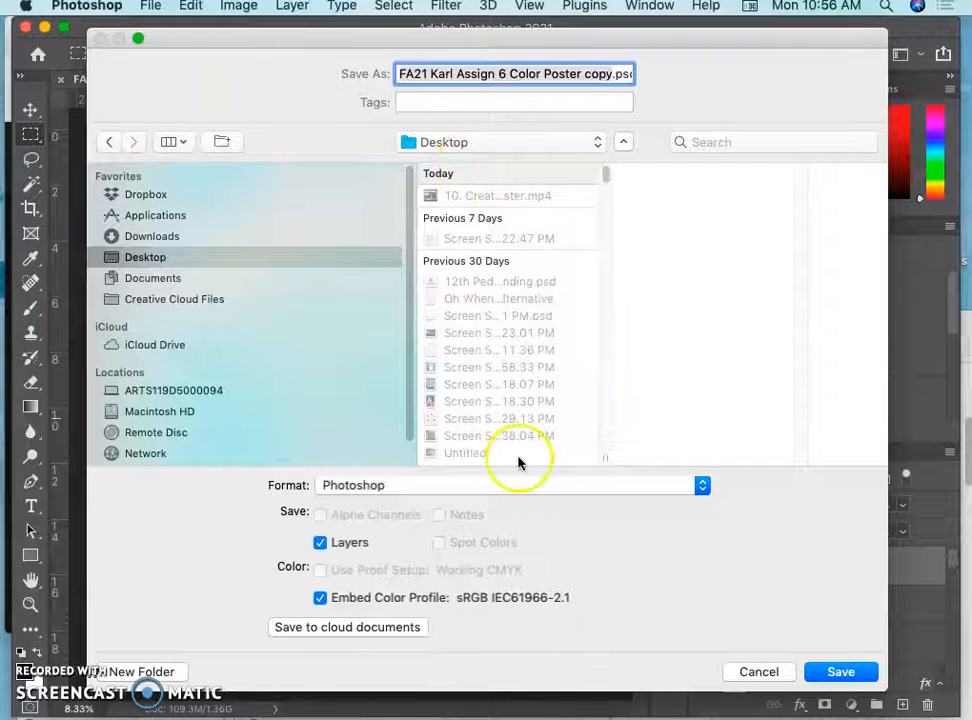
pyautogui.click(501, 488)
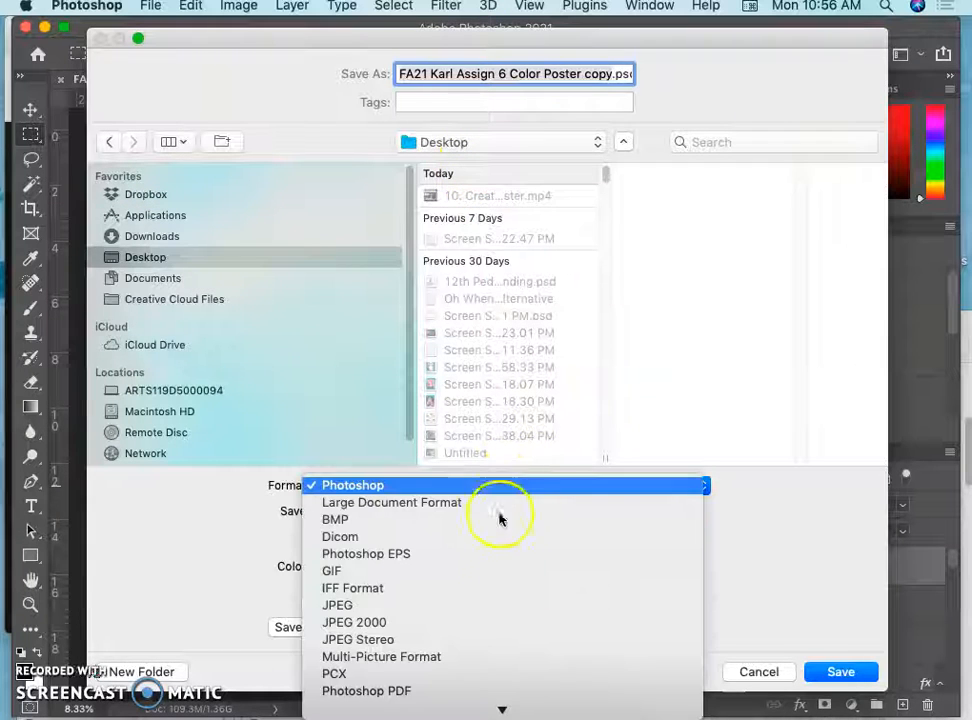
pyautogui.click(484, 605)
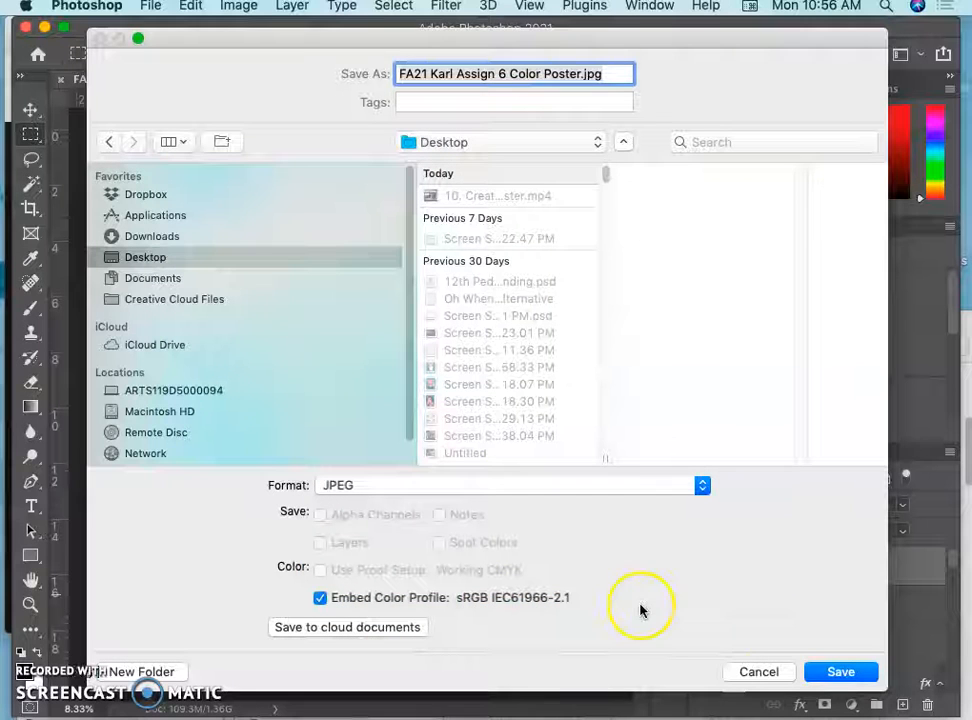
pyautogui.click(838, 674)
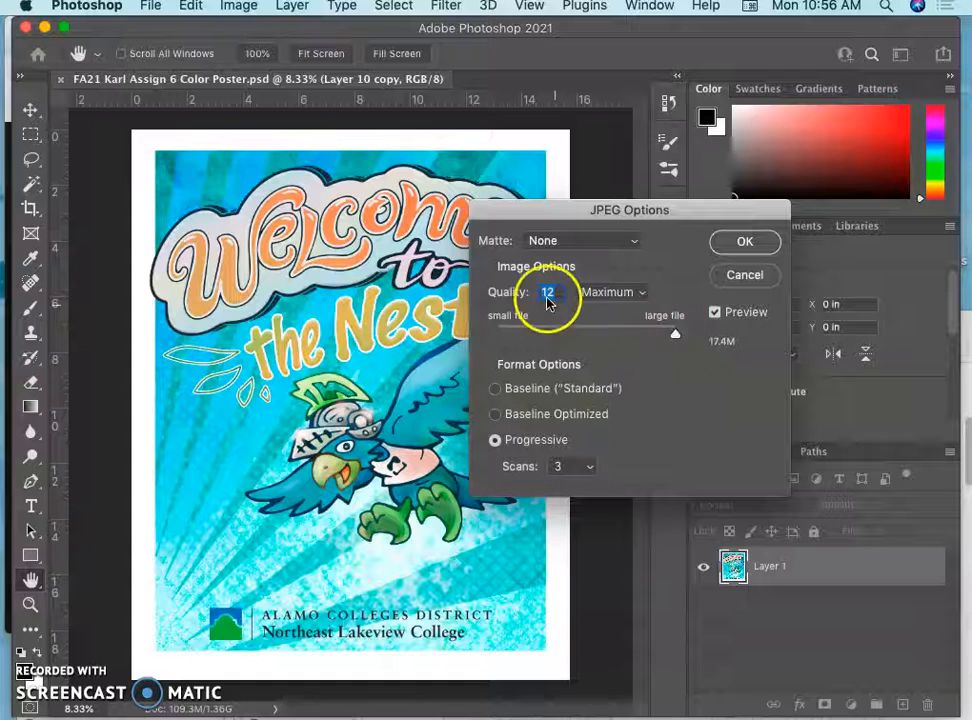
pyautogui.moveTo(675, 337); pyautogui.dragTo(635, 347)
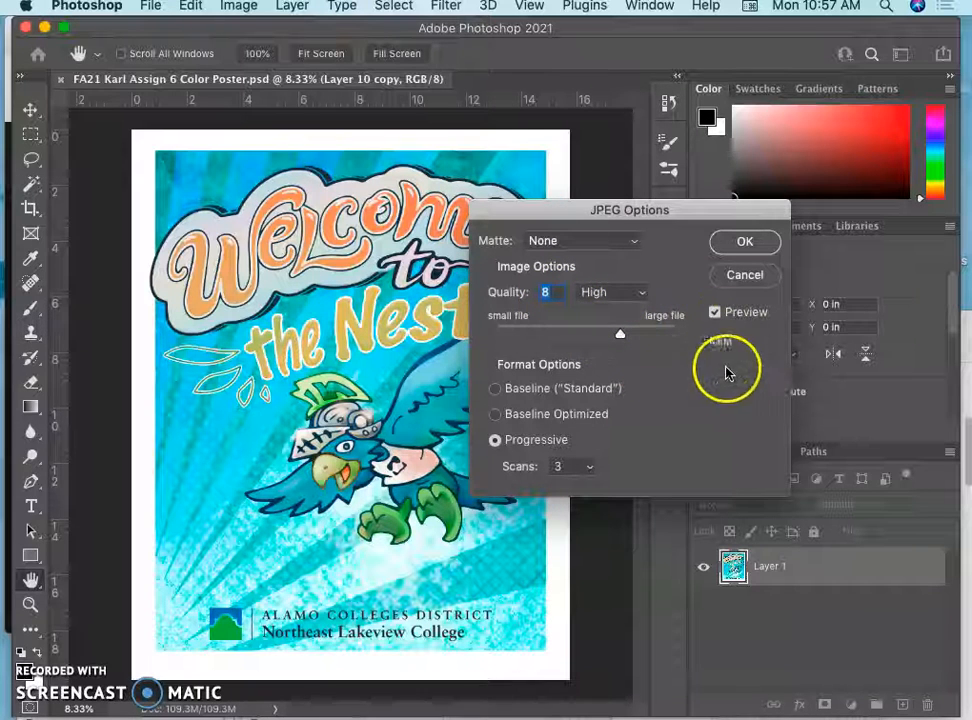
pyautogui.click(745, 241)
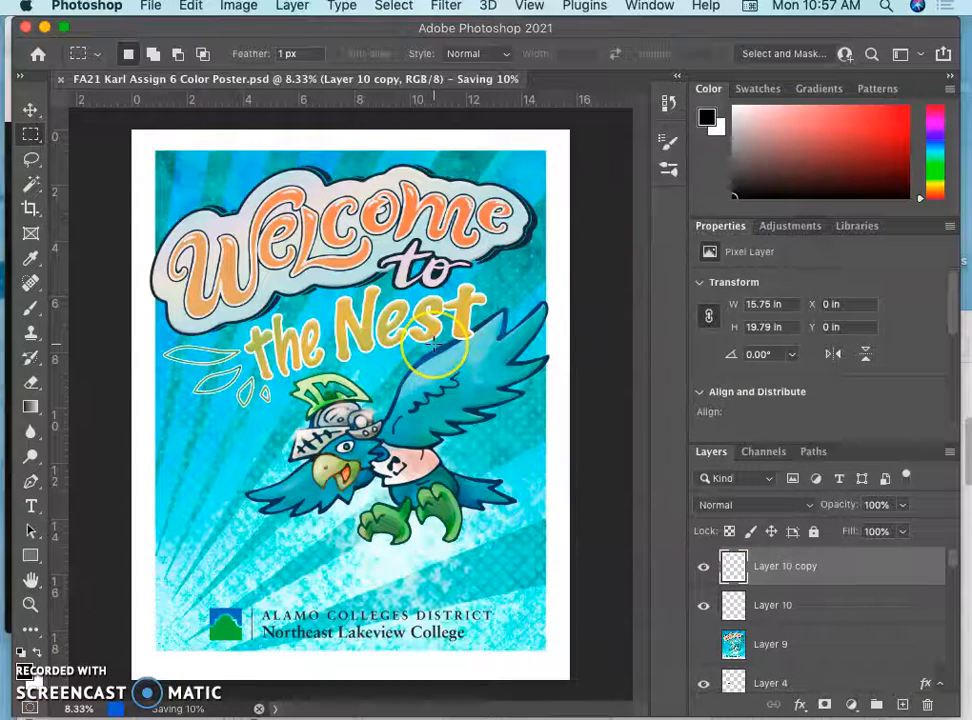
# Step: Switch to Finder through the Documents folder's contents and open the Desktop folder
pyautogui.press('F11')
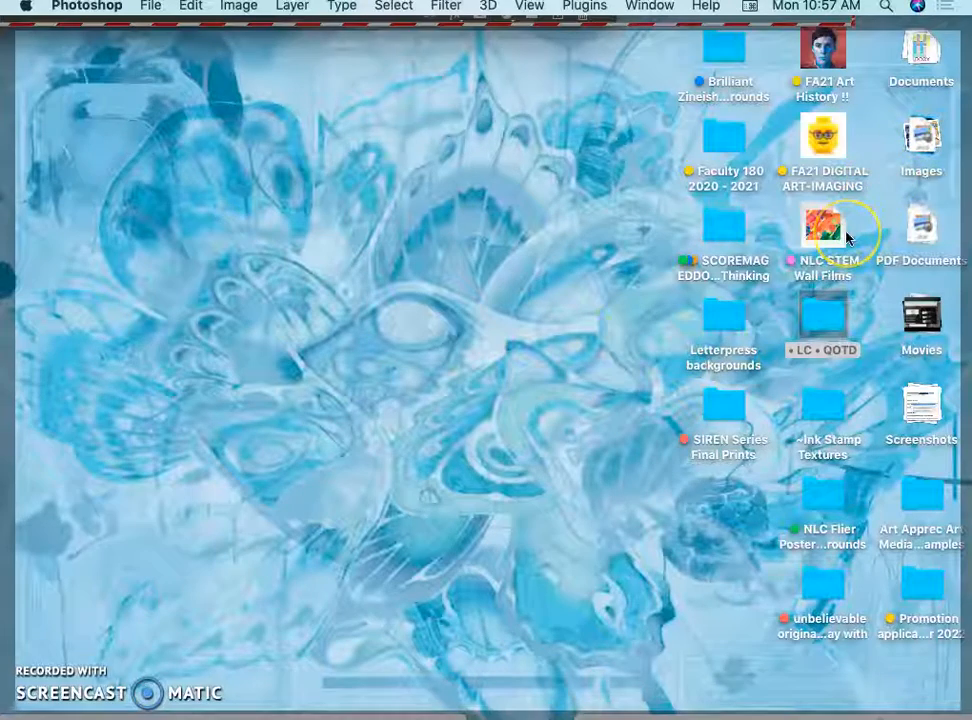
pyautogui.press('F11')
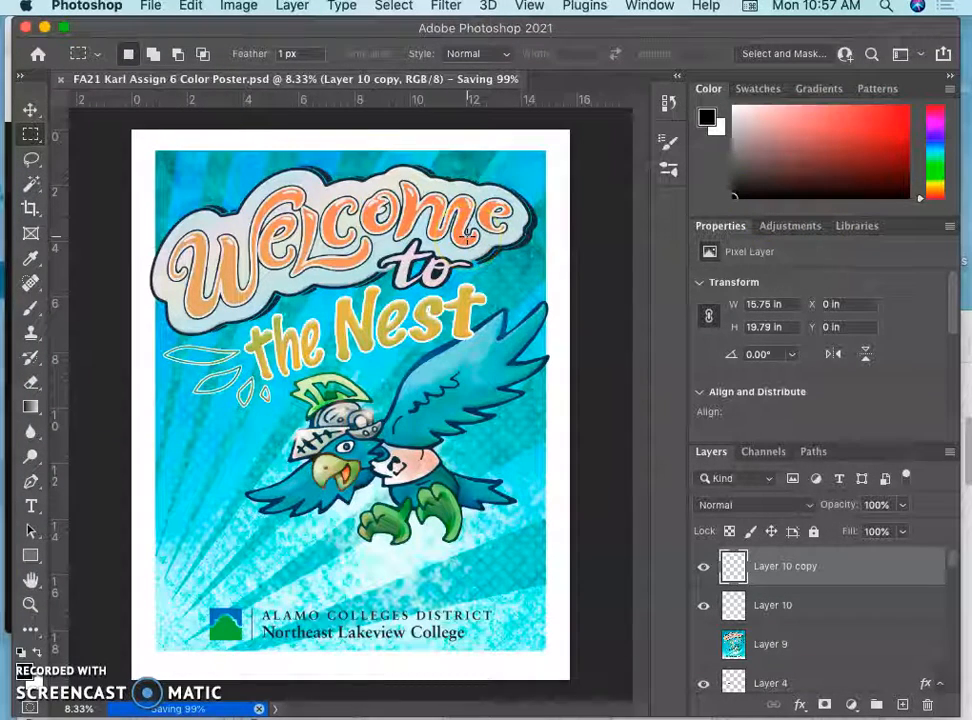
pyautogui.moveTo(15, 560)
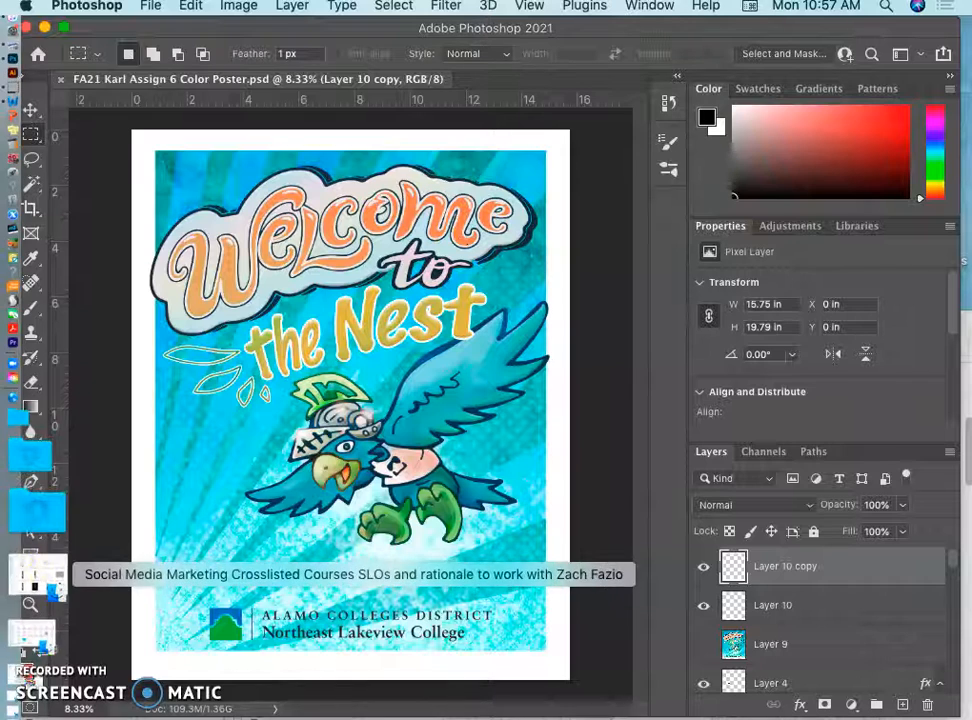
pyautogui.click(26, 518)
pyautogui.scroll(-5, 550, 575)
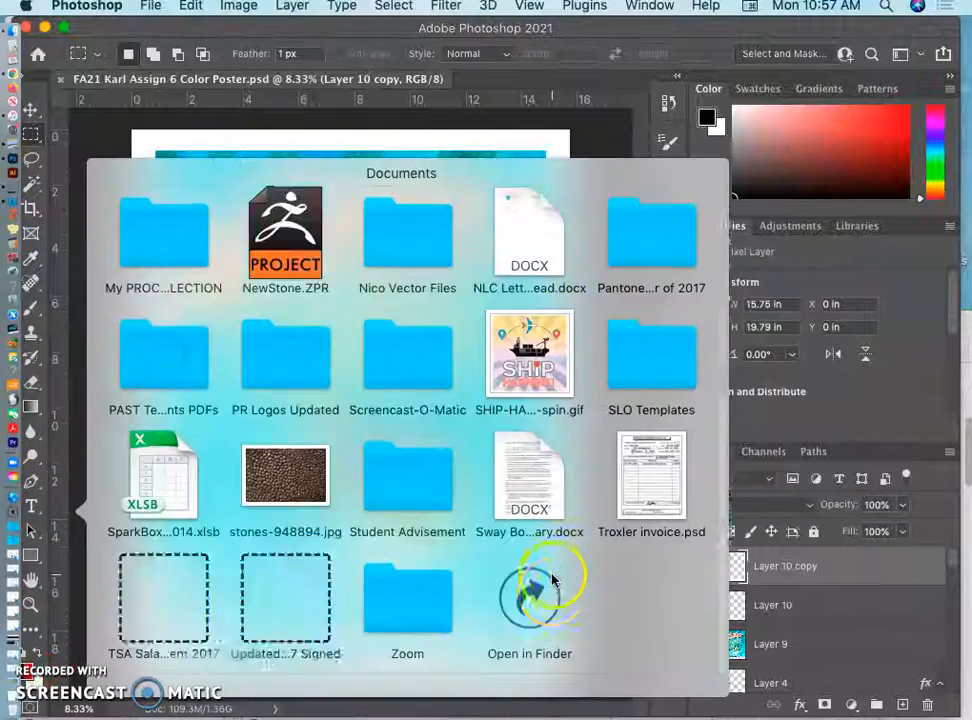
pyautogui.click(404, 459)
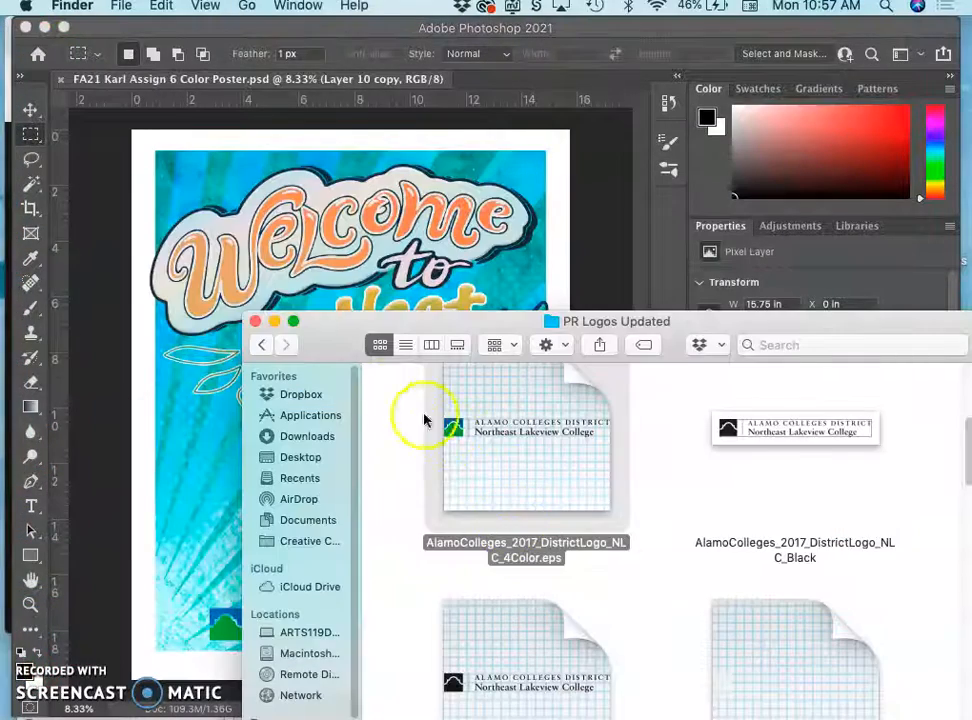
pyautogui.click(262, 344)
pyautogui.click(301, 458)
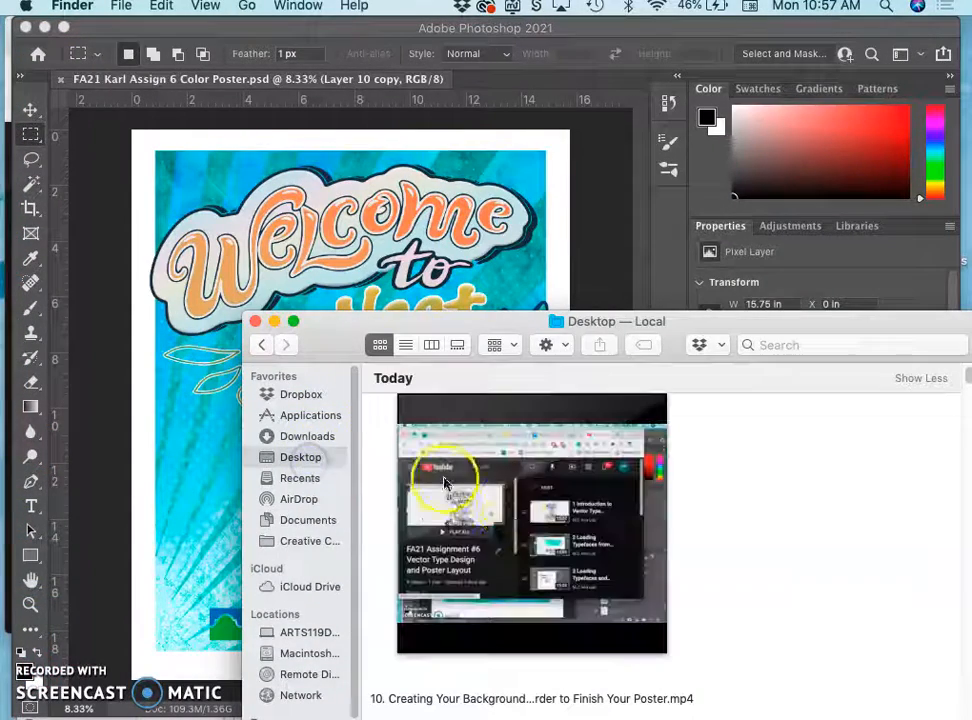
# Step: Group the Desktop files by Date Added and locate the exported color poster JPEG among today's files
pyautogui.click(503, 346)
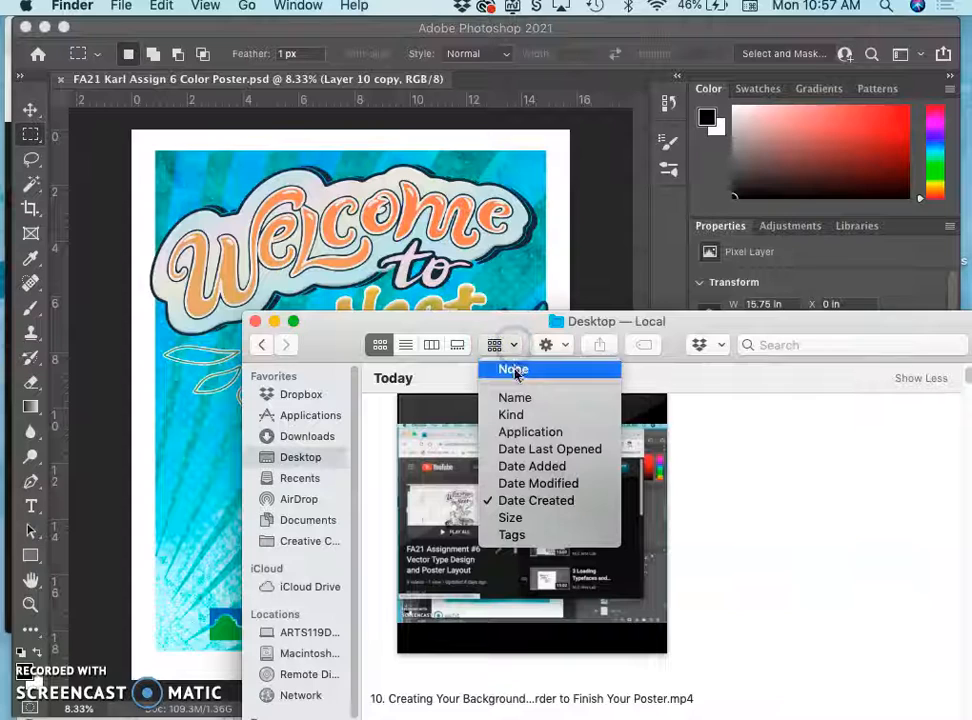
pyautogui.click(523, 466)
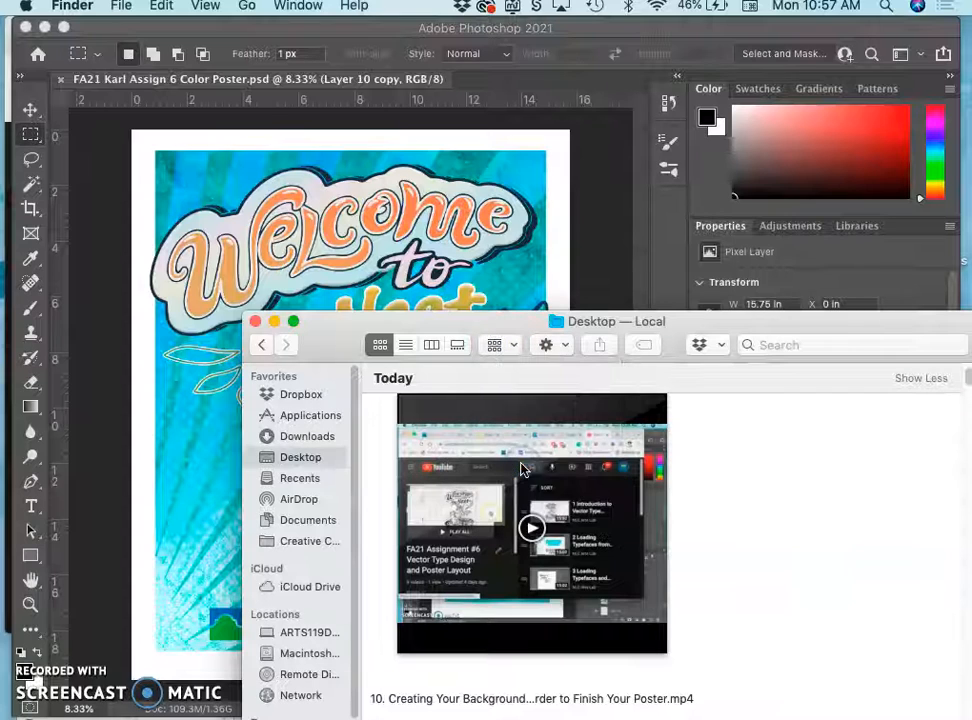
pyautogui.moveTo(686, 325); pyautogui.dragTo(495, 156)
pyautogui.scroll(-10, 579, 408)
pyautogui.scroll(10, 565, 367)
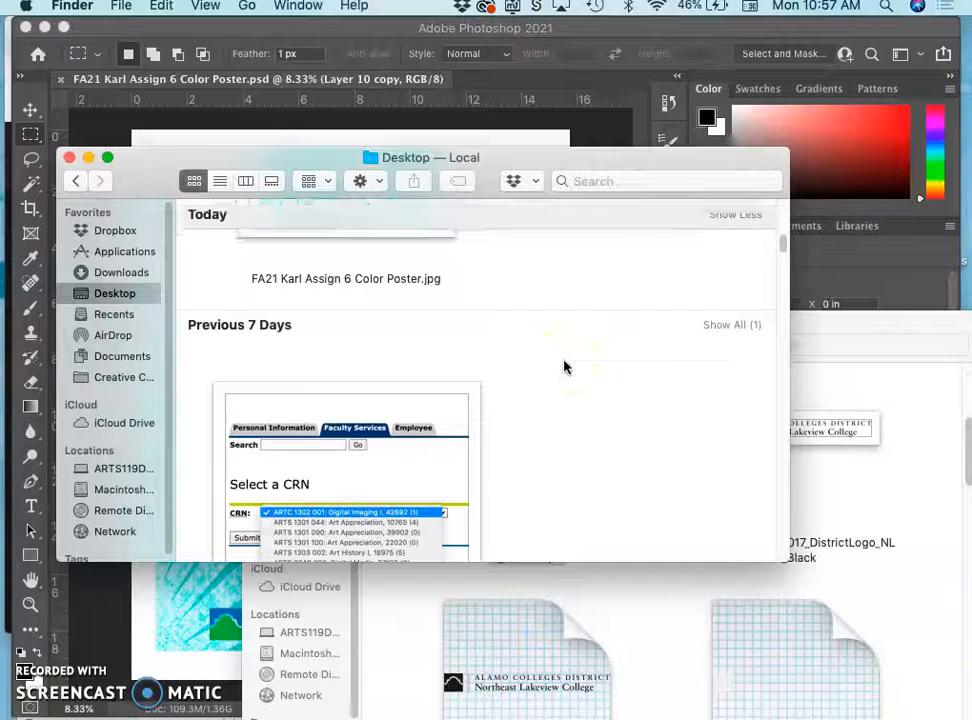
pyautogui.scroll(-3, 564, 367)
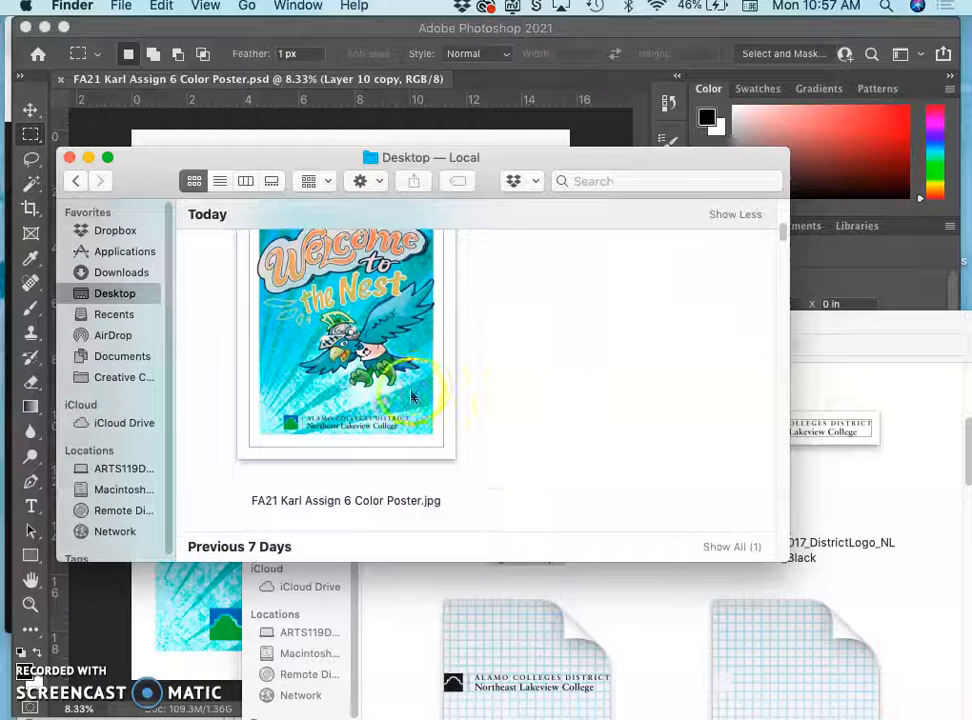
# Step: Tag the exported poster JPEG Yellow, move the Finder window aside, and switch back to Photoshop
pyautogui.click(308, 296)
pyautogui.rightClick(410, 253)
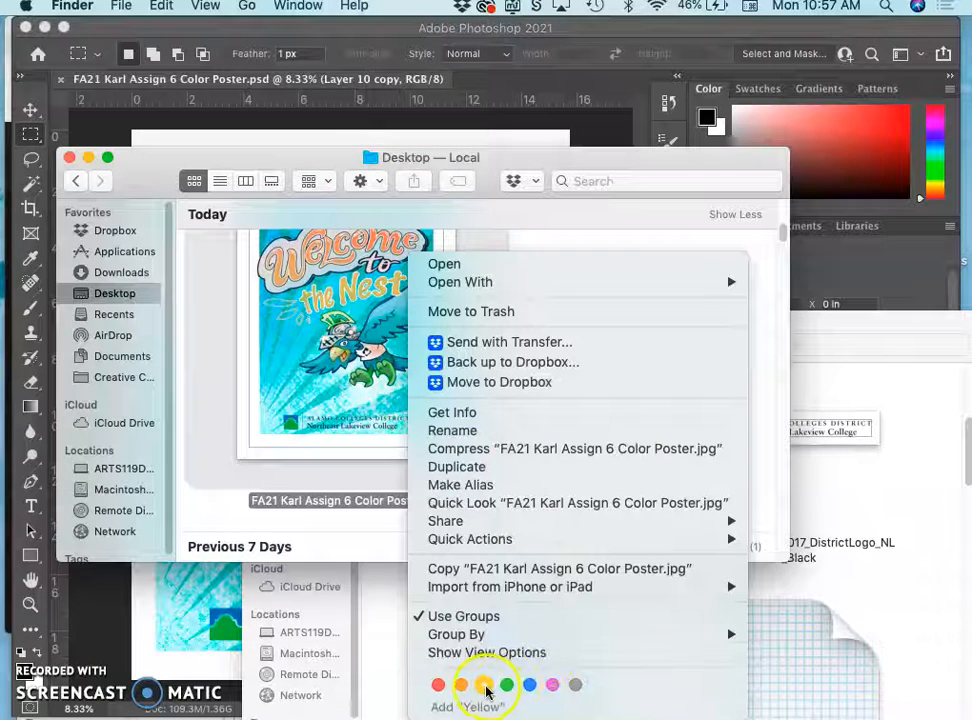
pyautogui.click(355, 400)
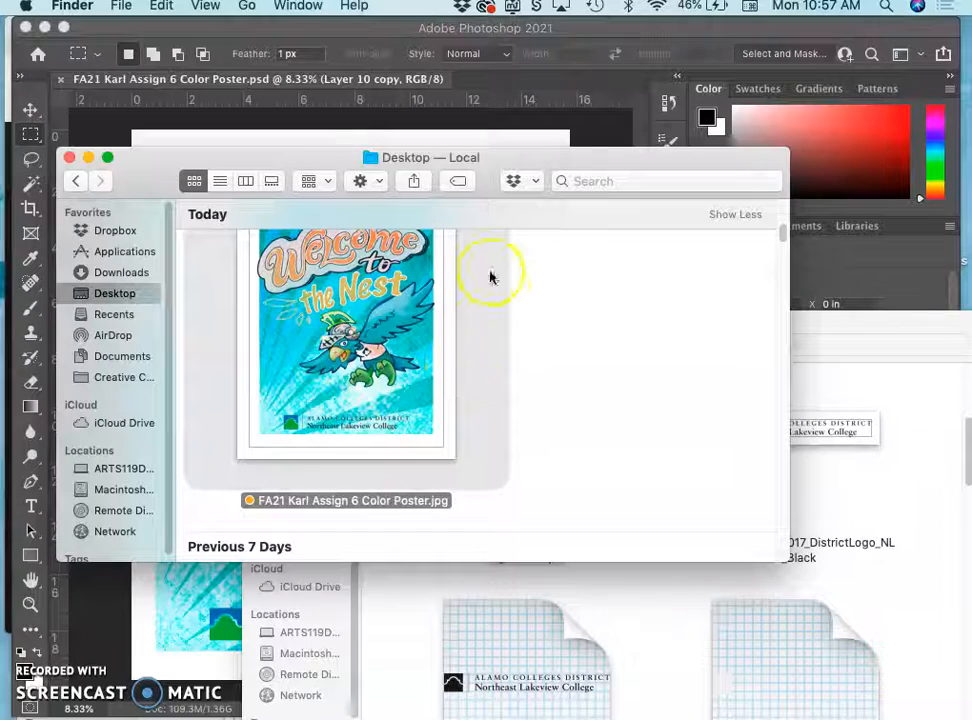
pyautogui.moveTo(580, 165); pyautogui.dragTo(930, 327)
pyautogui.click(610, 234)
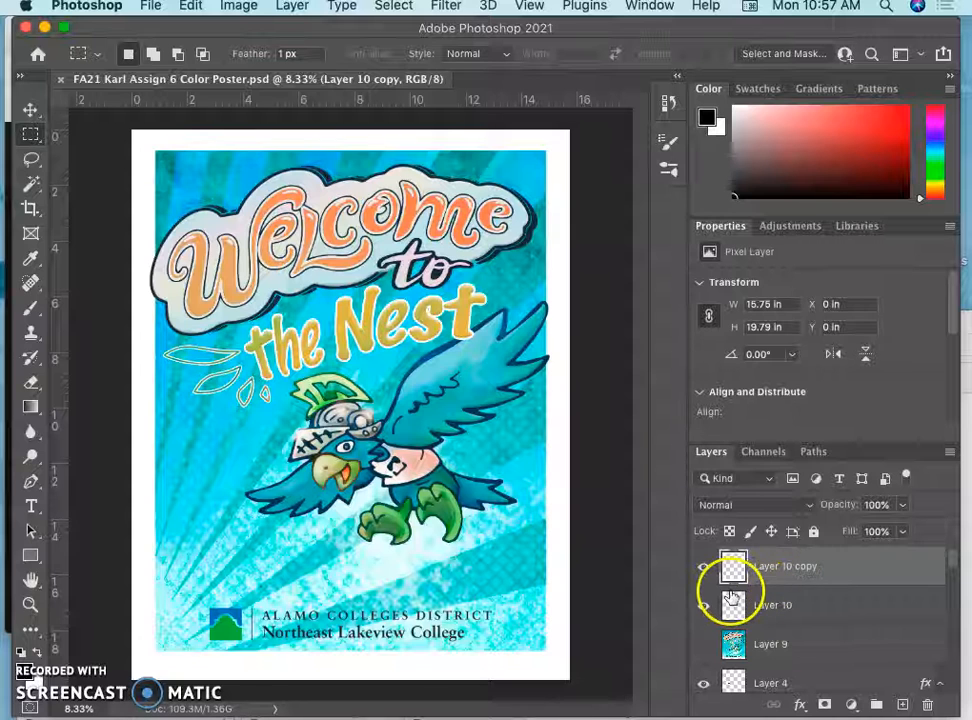
# Step: Hide the background layers: Layer 7, retro-background-3101430, halftone-2492079, mackerel-sky-449475 and its copy
pyautogui.scroll(-10, 750, 645)
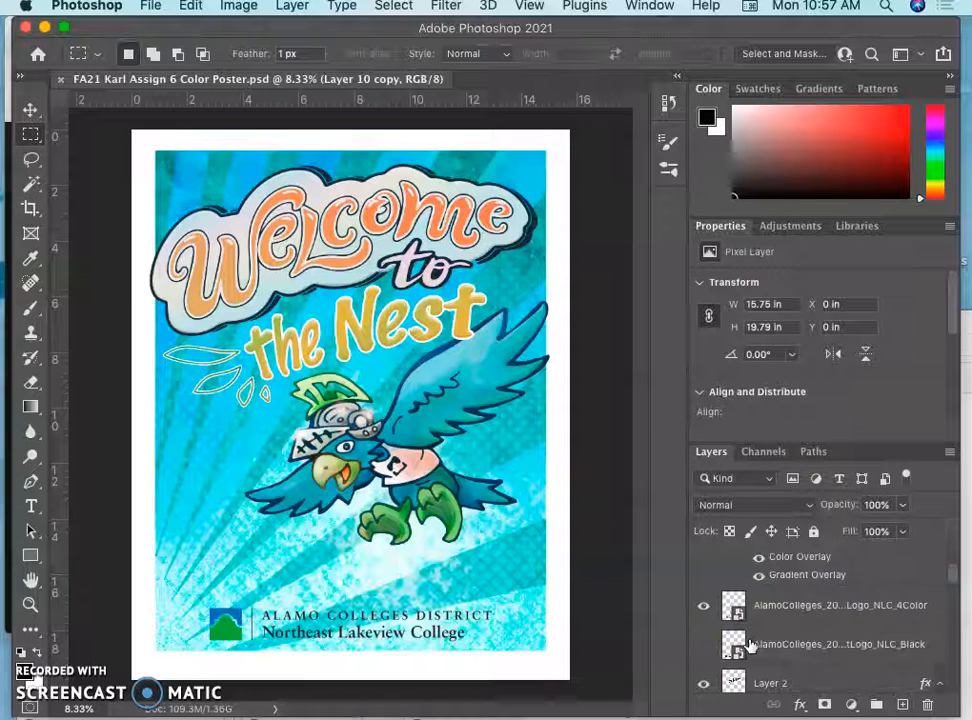
pyautogui.scroll(-5, 750, 645)
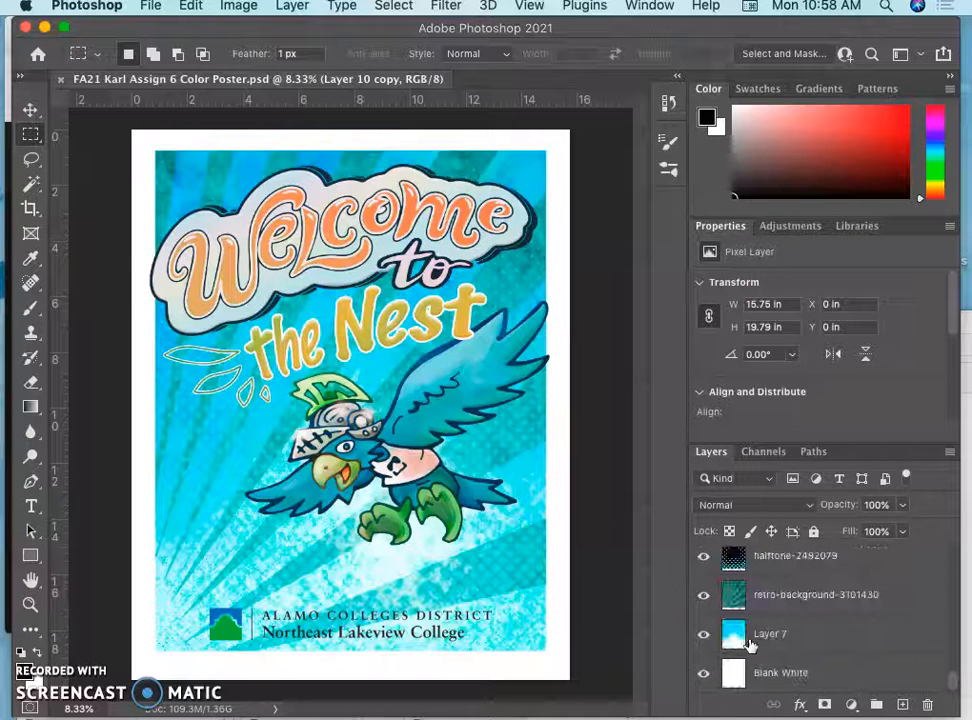
pyautogui.click(704, 634)
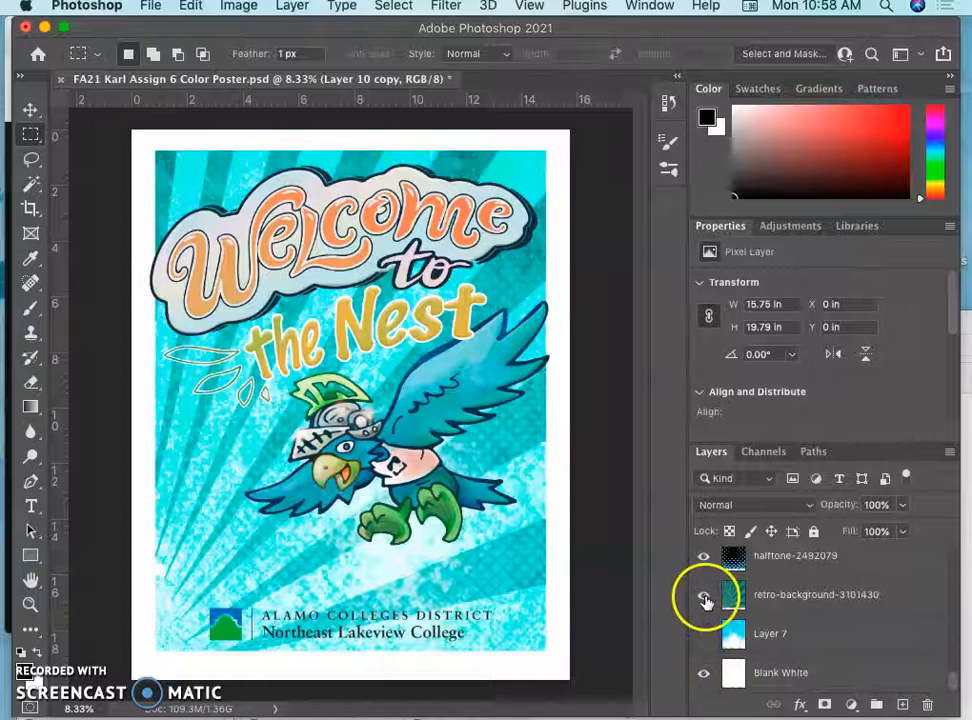
pyautogui.click(704, 594)
pyautogui.scroll(2, 706, 565)
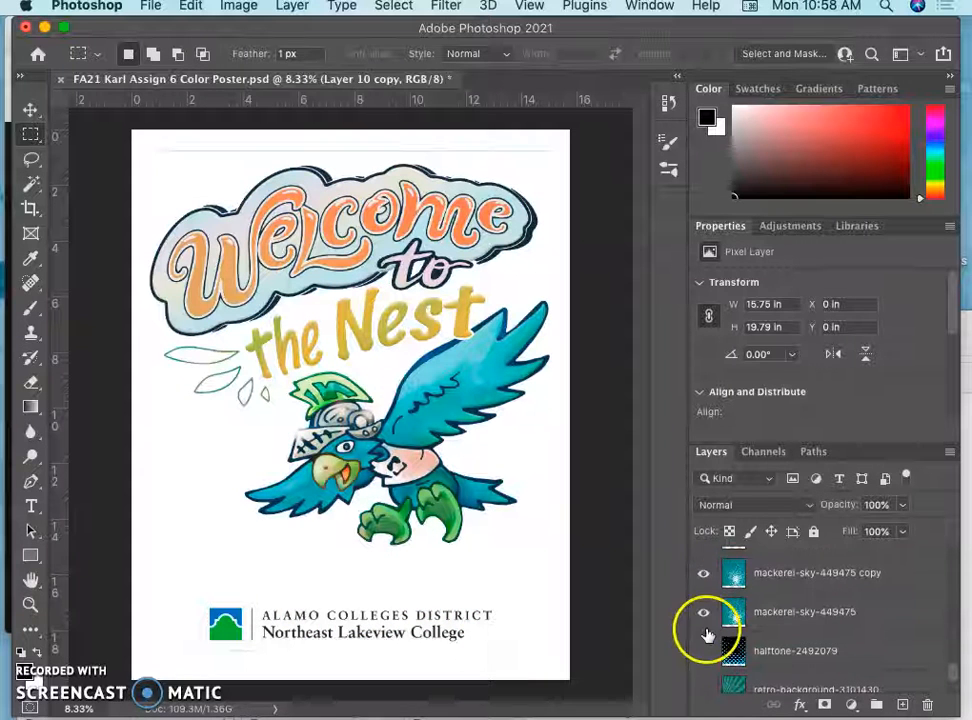
pyautogui.scroll(2, 703, 572)
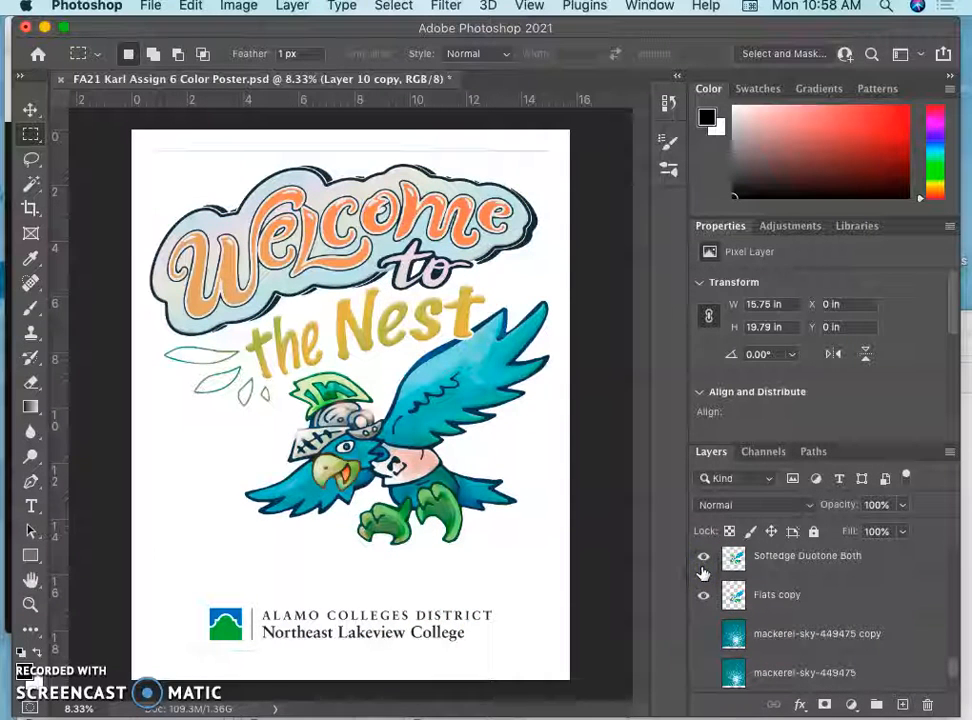
# Step: Hide the bird's color layers from Flats copy up through the duotone shadows and highlights to Full Spectrum Color
pyautogui.click(704, 558)
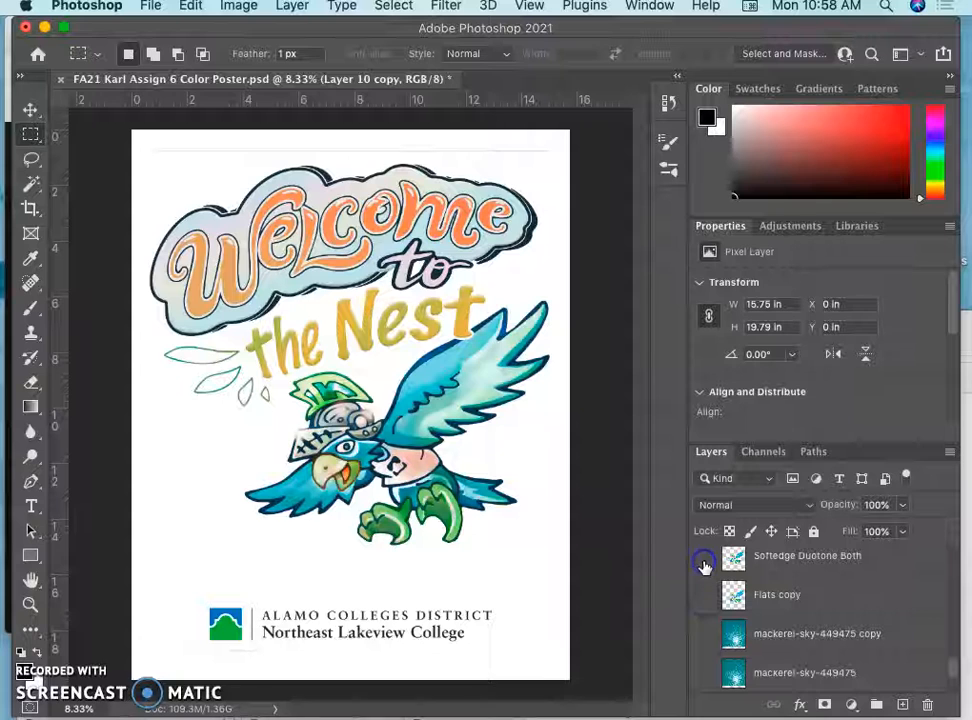
pyautogui.scroll(2, 704, 566)
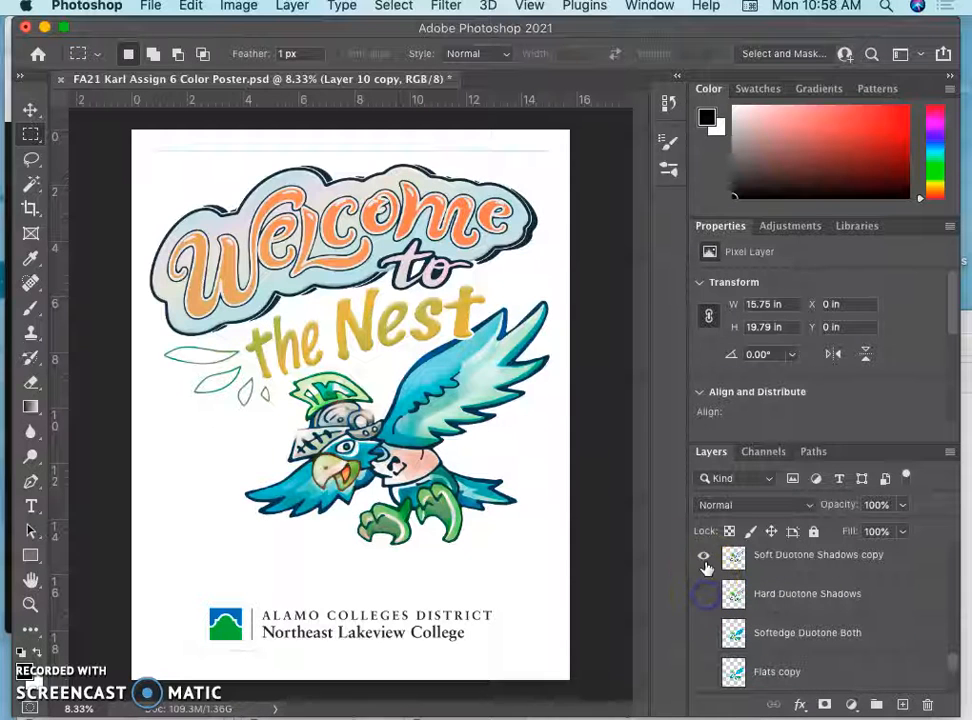
pyautogui.click(704, 557)
pyautogui.scroll(1, 704, 563)
pyautogui.click(705, 578)
pyautogui.scroll(2, 706, 582)
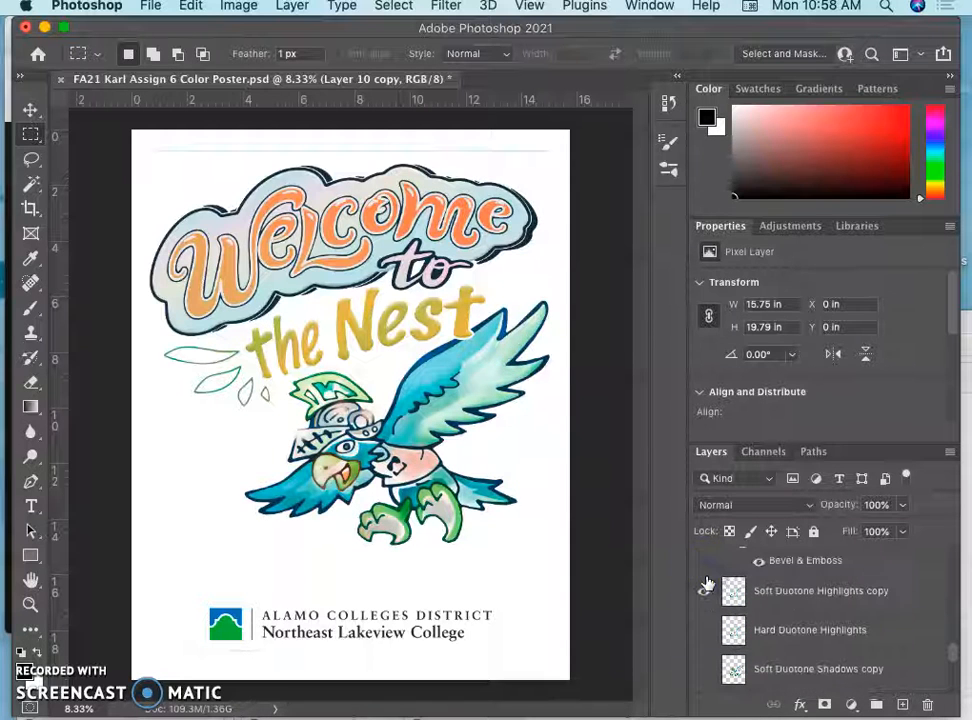
pyautogui.click(704, 597)
pyautogui.scroll(2, 703, 603)
pyautogui.click(705, 606)
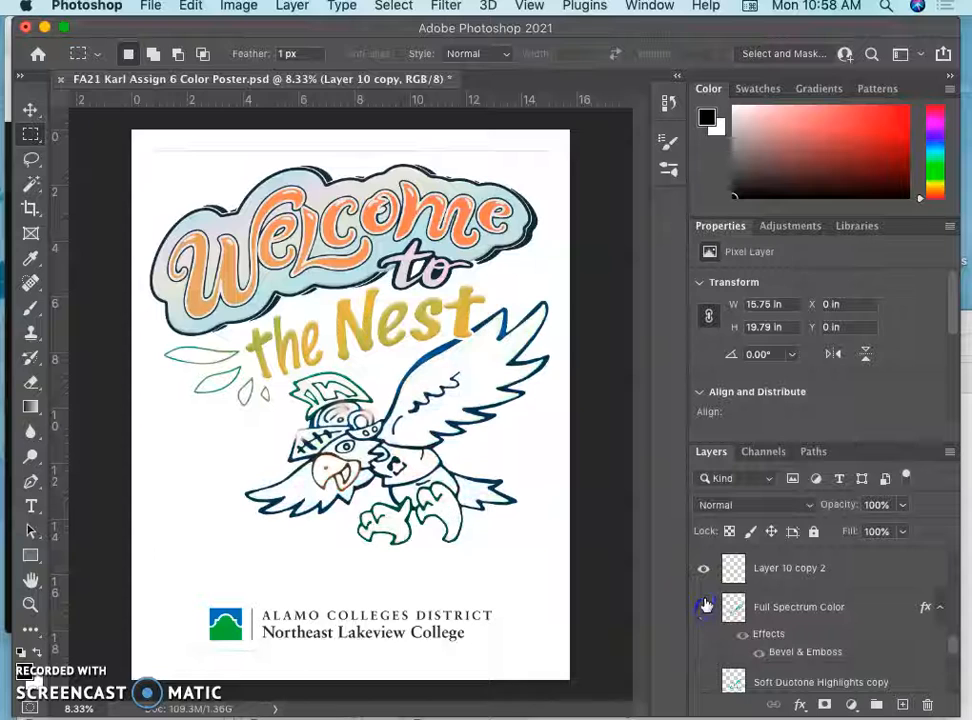
# Step: Hide Layer 10 copy 2, Layer 10 copy 3, the live-traced line art layer and Color Holds
pyautogui.click(705, 568)
pyautogui.scroll(2, 706, 578)
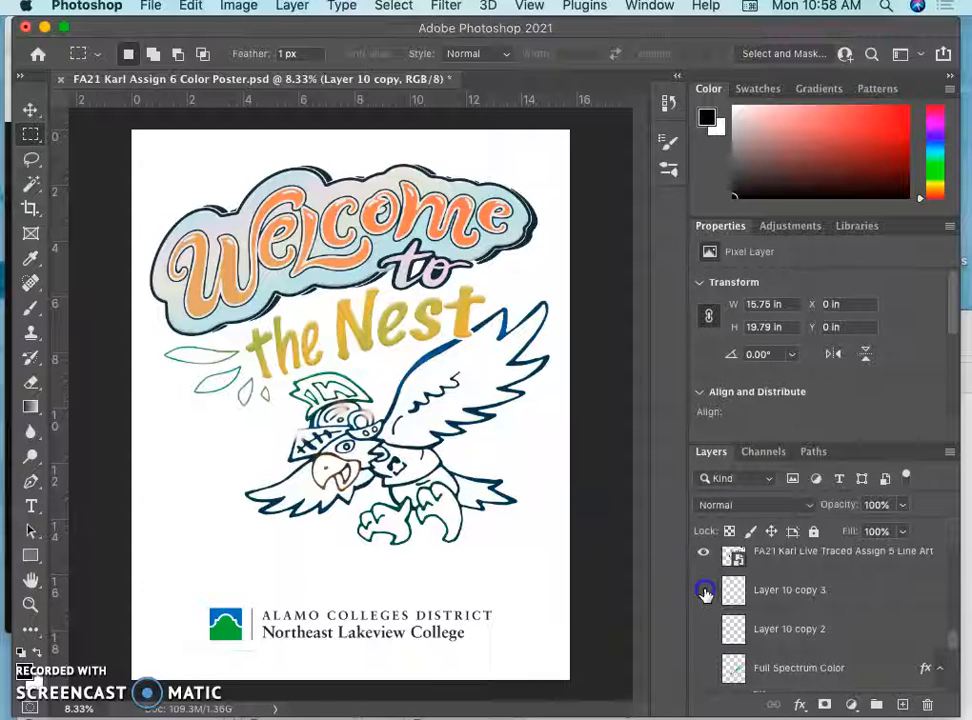
pyautogui.click(705, 558)
pyautogui.scroll(2, 705, 565)
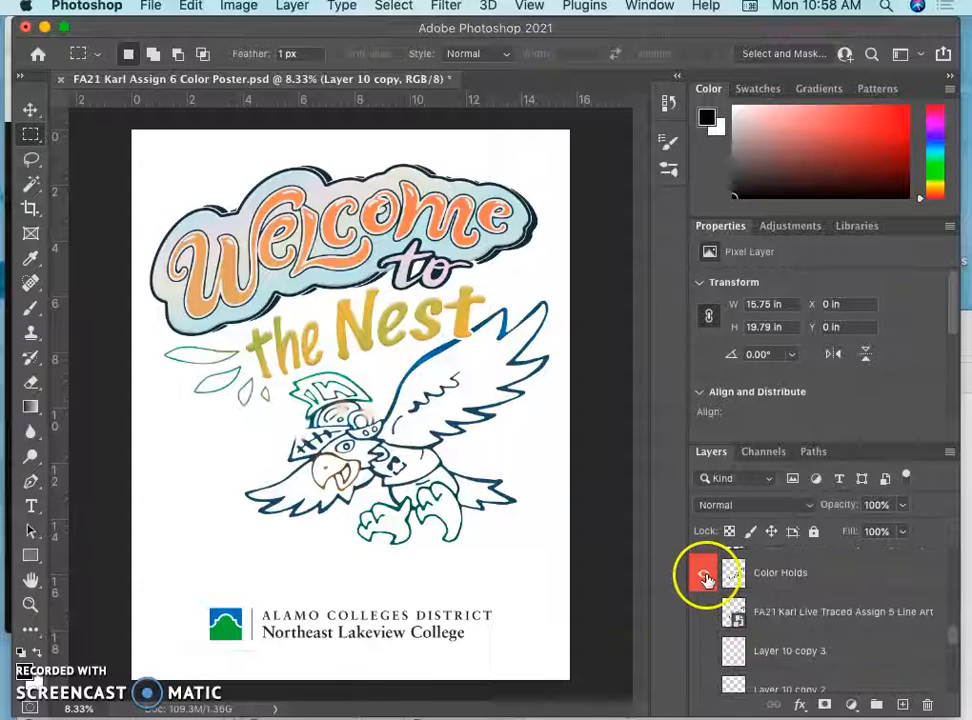
pyautogui.click(704, 574)
pyautogui.scroll(2, 705, 590)
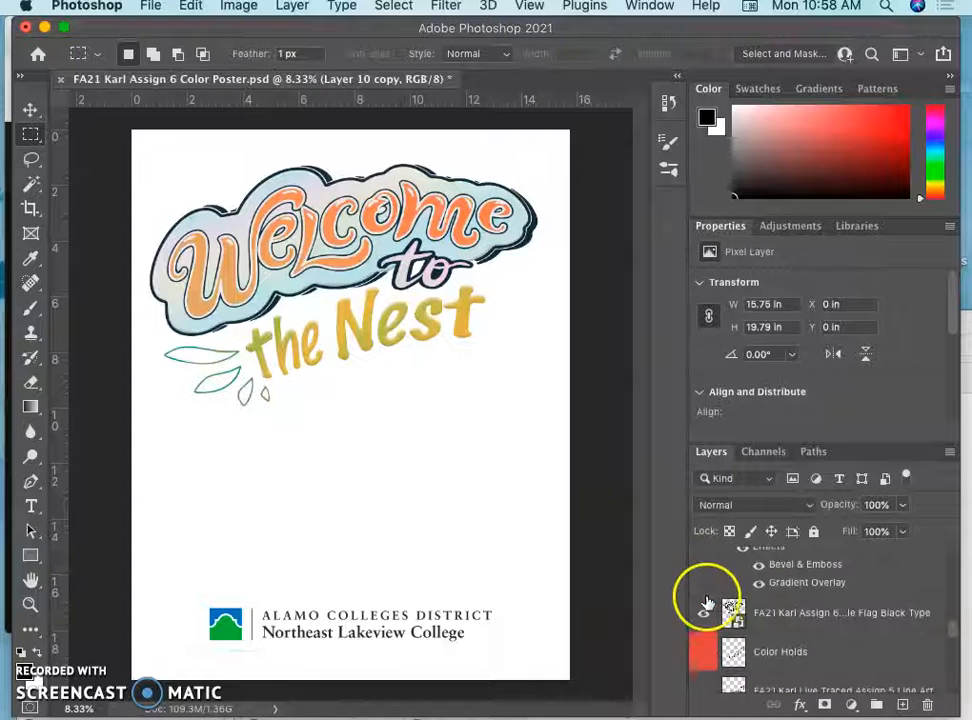
pyautogui.click(705, 613)
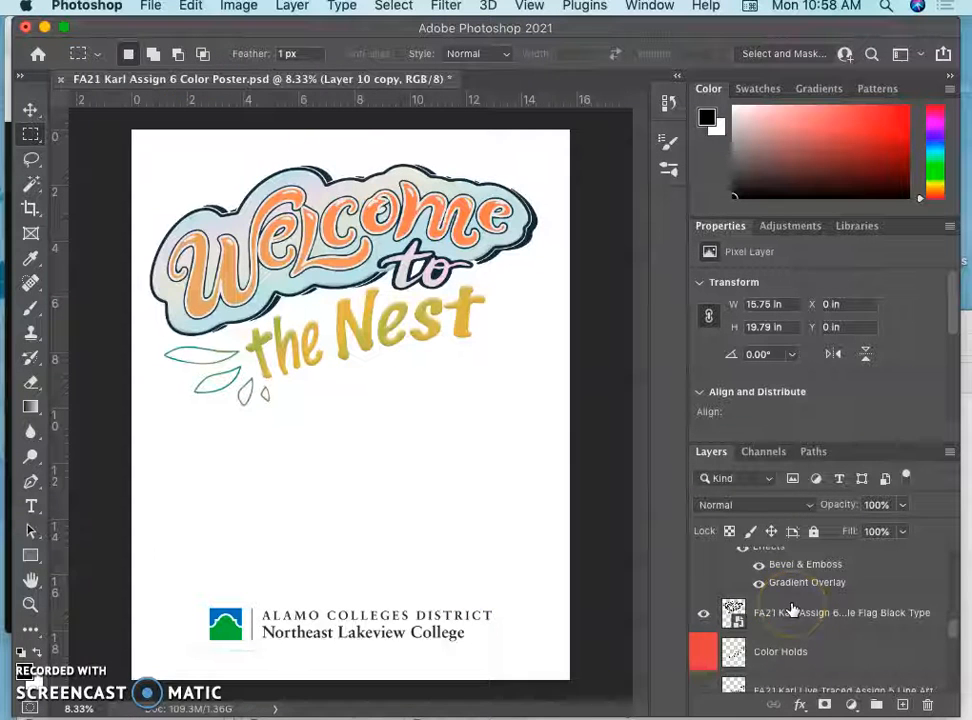
pyautogui.scroll(4, 792, 610)
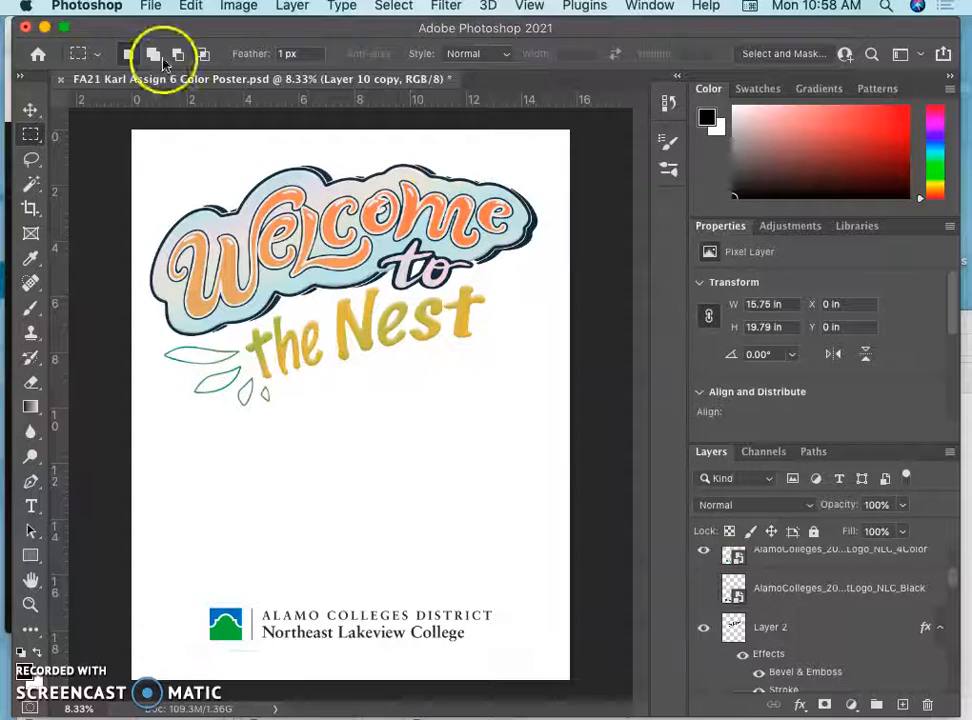
pyautogui.click(152, 7)
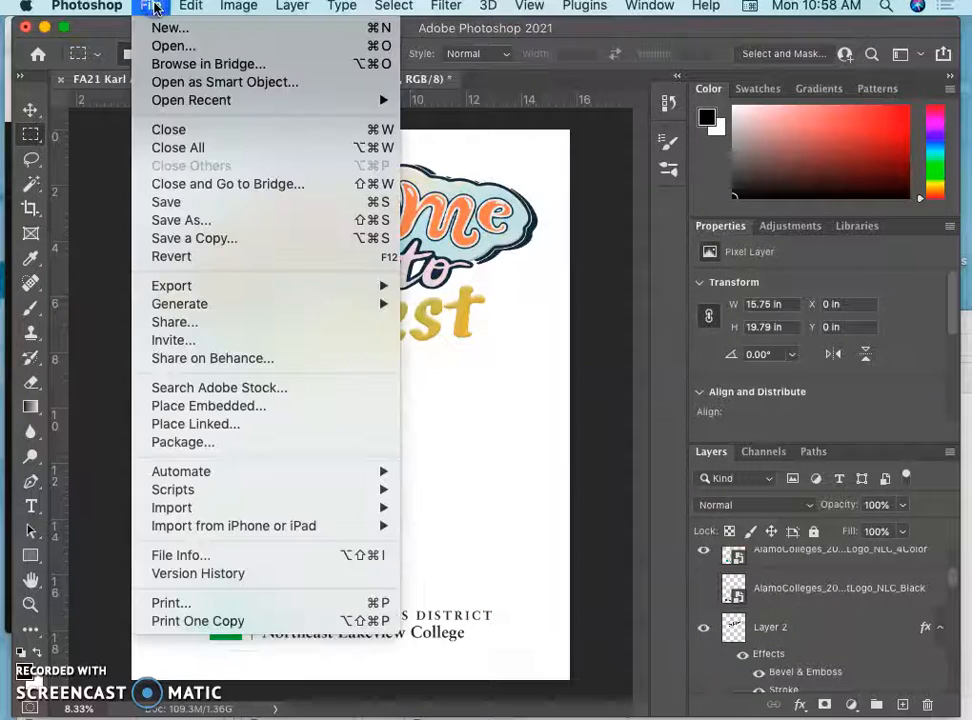
pyautogui.click(167, 238)
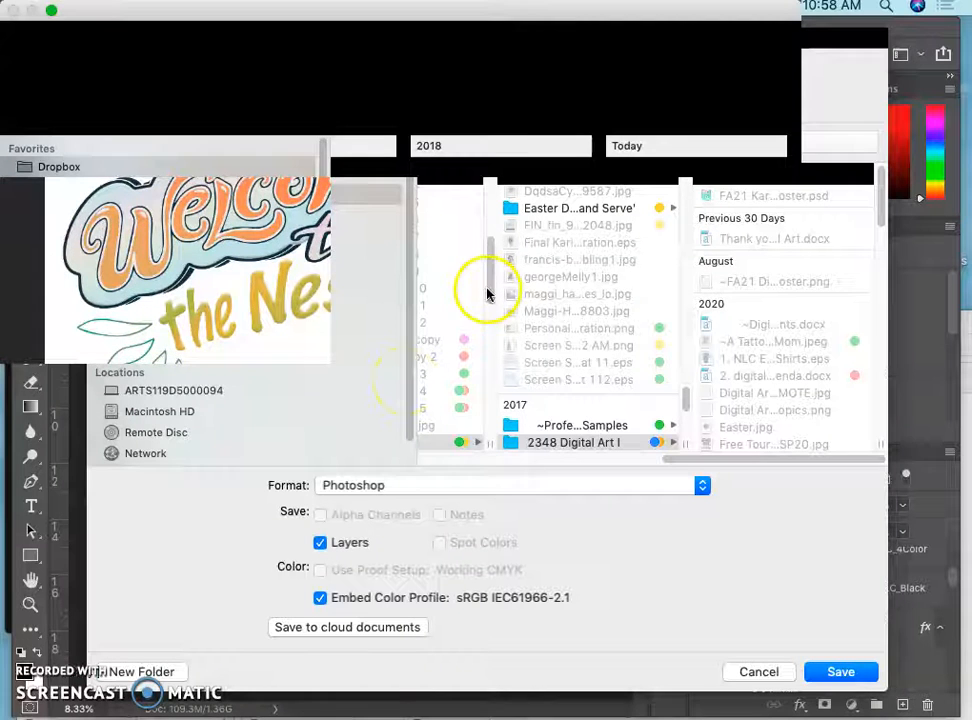
pyautogui.click(752, 670)
# Step: Hide Layer 10 copy, Layer 10 and the Blank White layer to leave the lettering and logo on transparency
pyautogui.scroll(5, 733, 617)
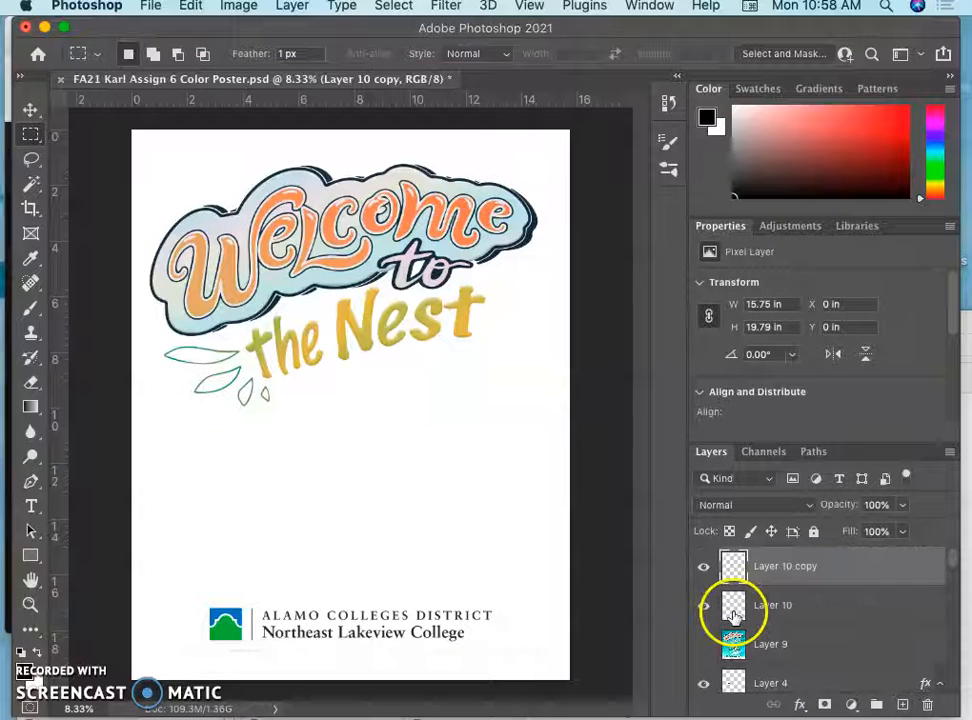
pyautogui.click(703, 566)
pyautogui.click(703, 606)
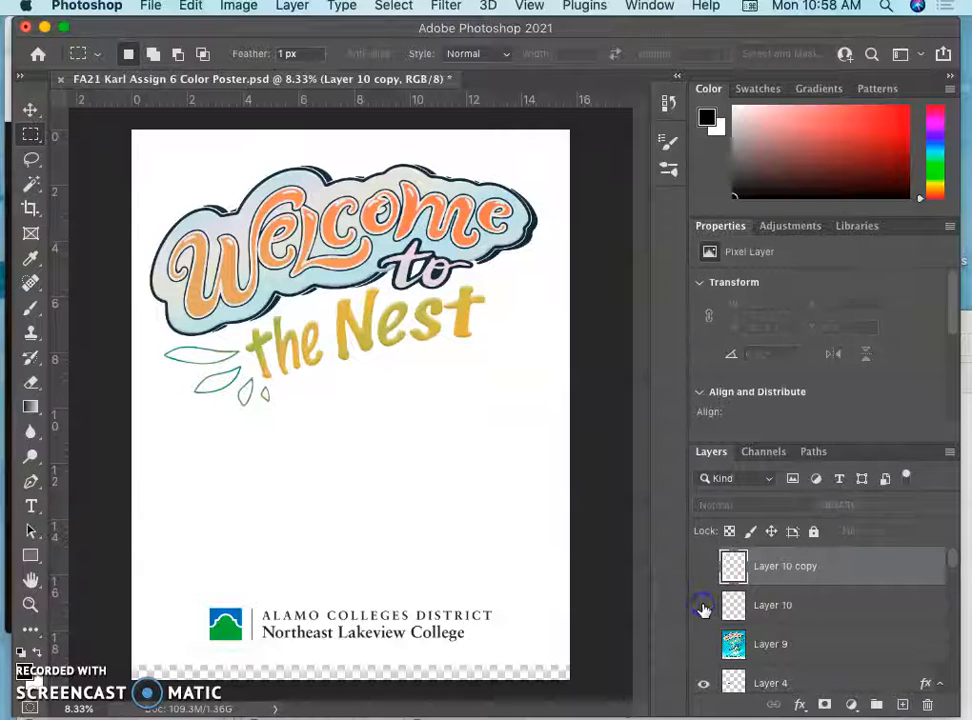
pyautogui.scroll(-10, 703, 608)
pyautogui.scroll(-3, 703, 612)
pyautogui.click(703, 671)
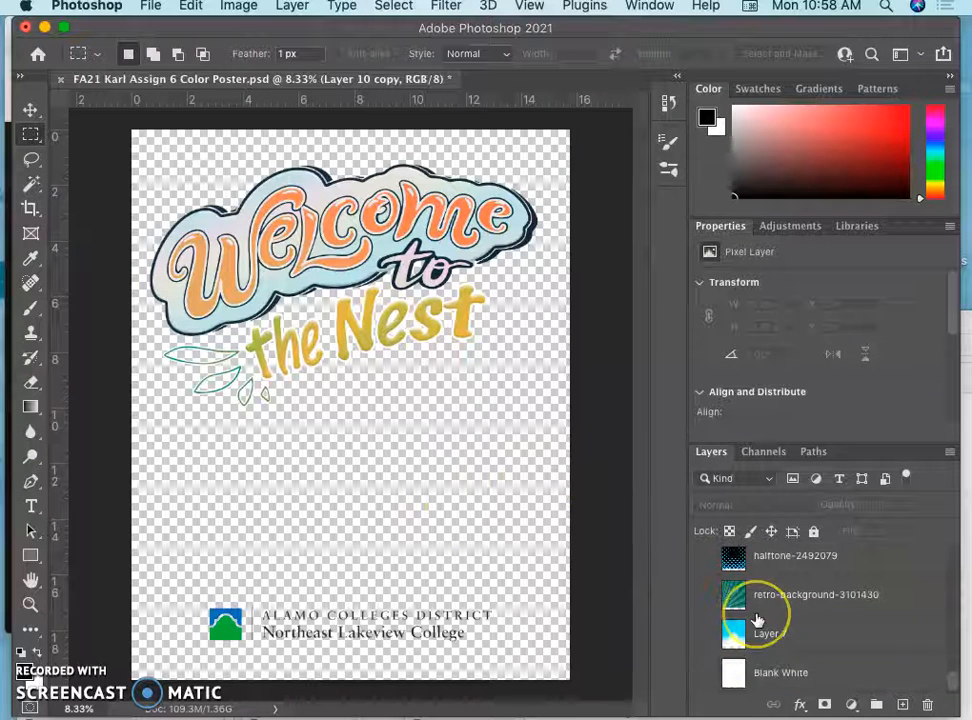
pyautogui.scroll(15, 757, 620)
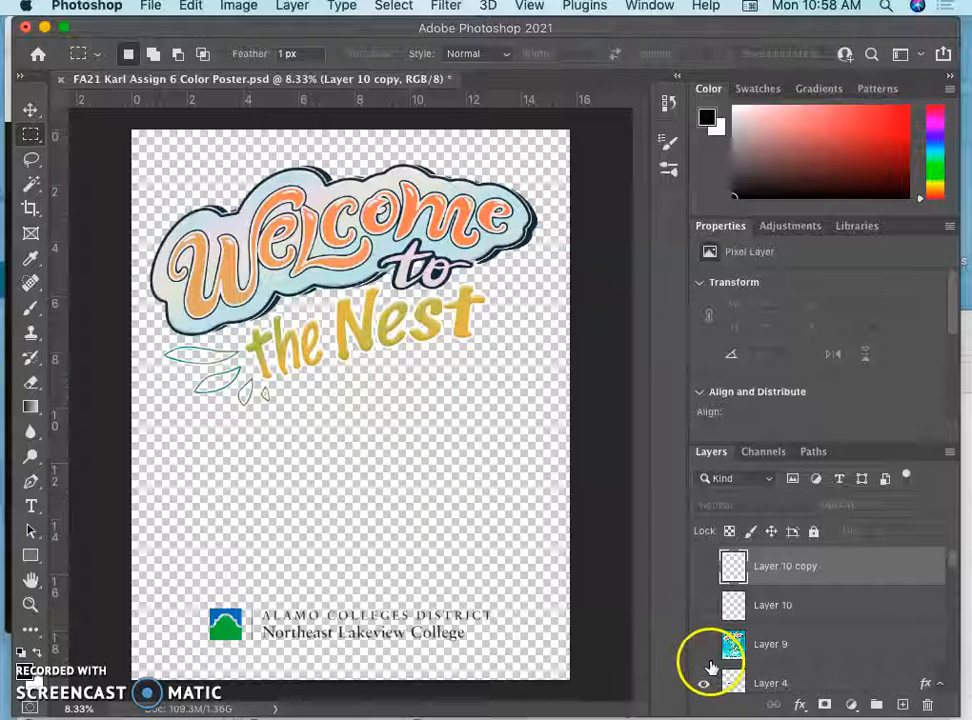
# Step: Save a PNG copy of the poster, replacing "copy" in the file name with "type" and using the large file size option
pyautogui.click(152, 6)
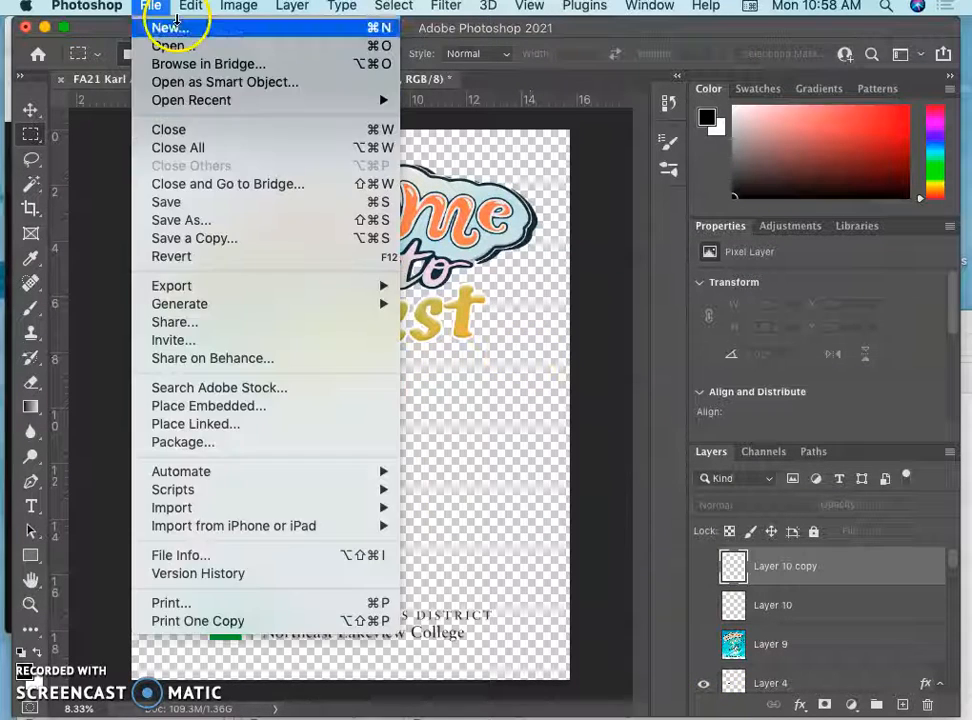
pyautogui.click(193, 239)
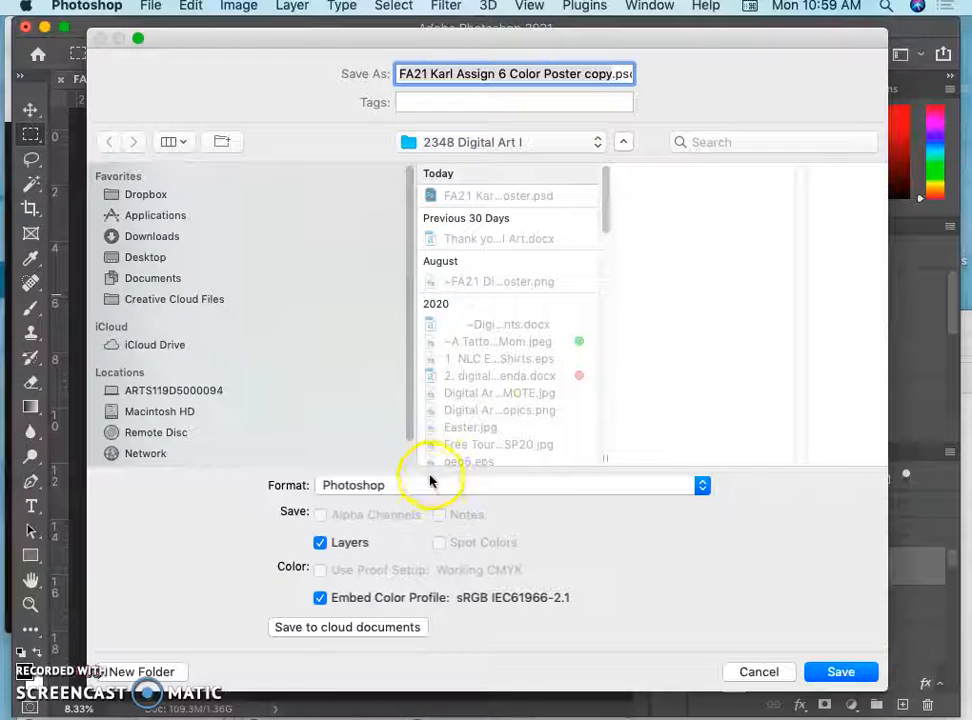
pyautogui.click(425, 485)
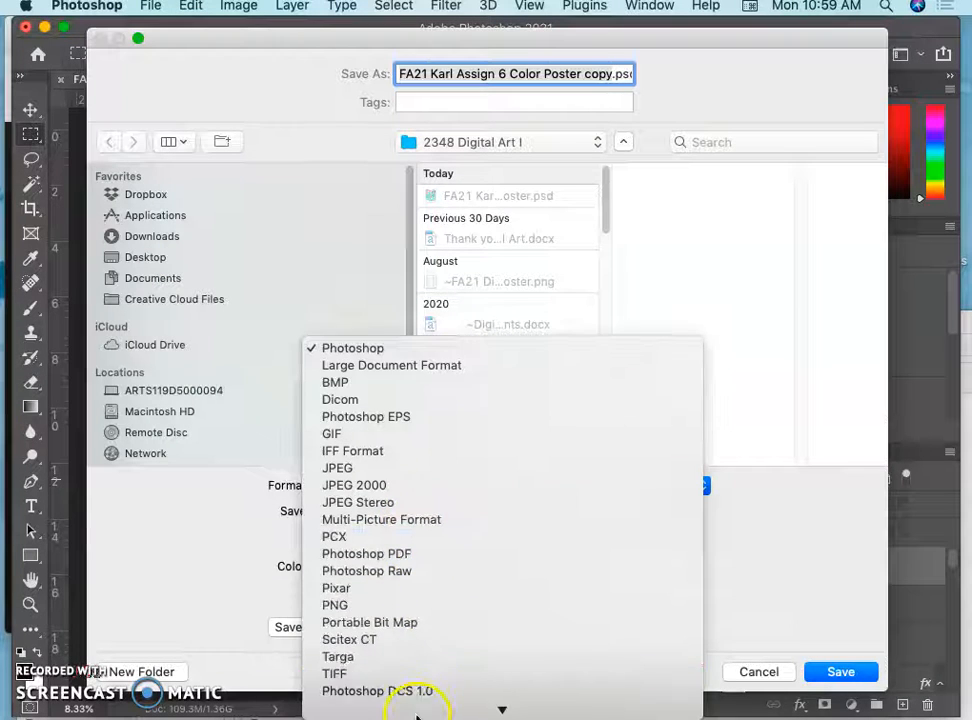
pyautogui.click(417, 606)
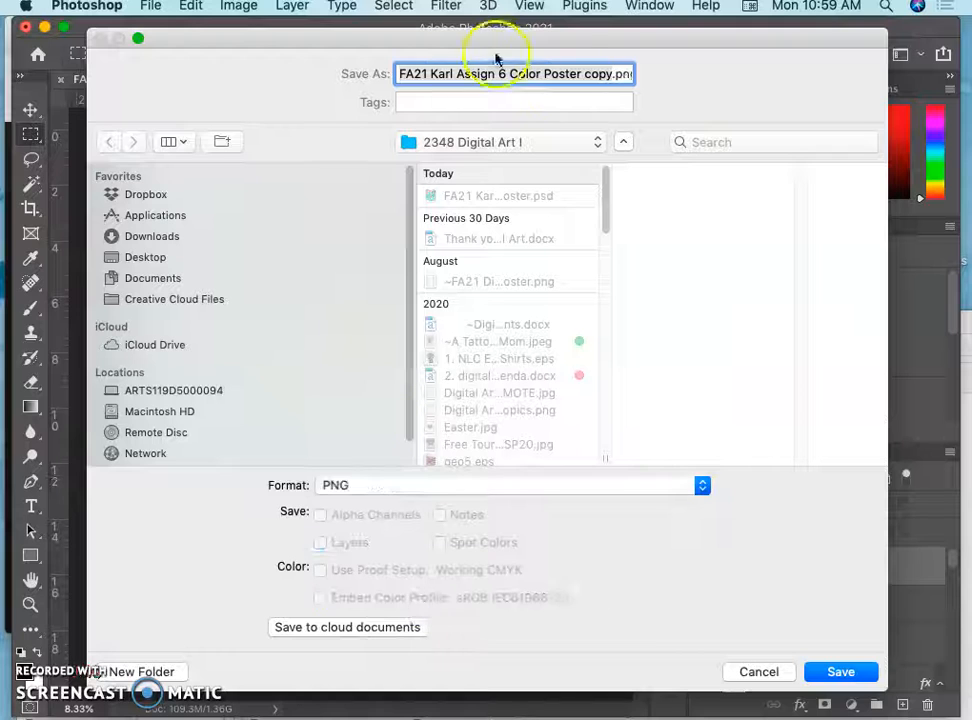
pyautogui.click(569, 76)
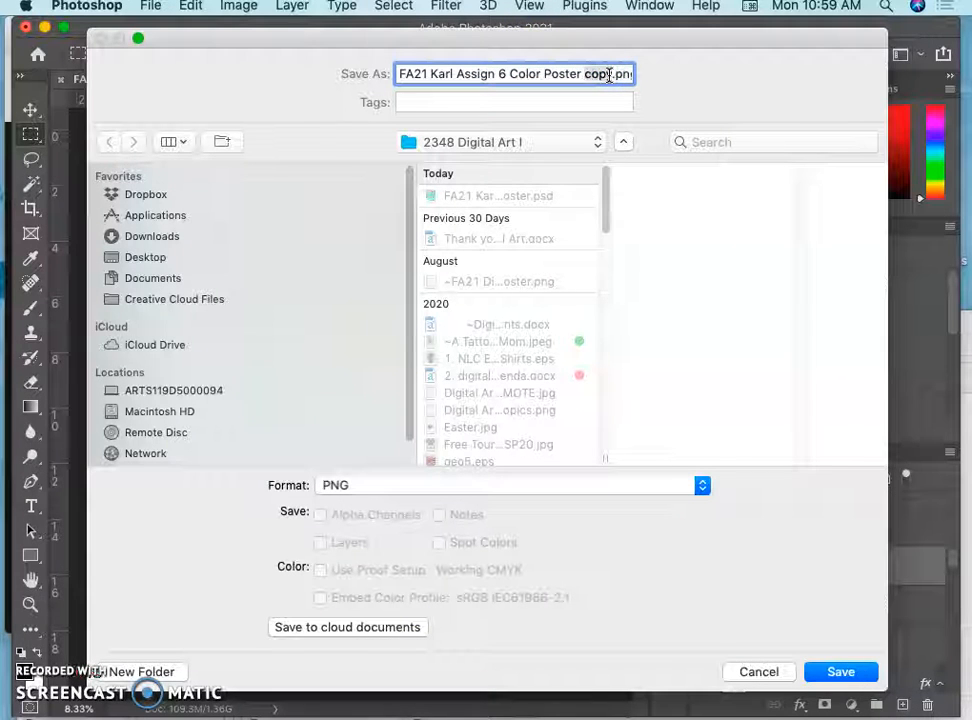
pyautogui.click(752, 306)
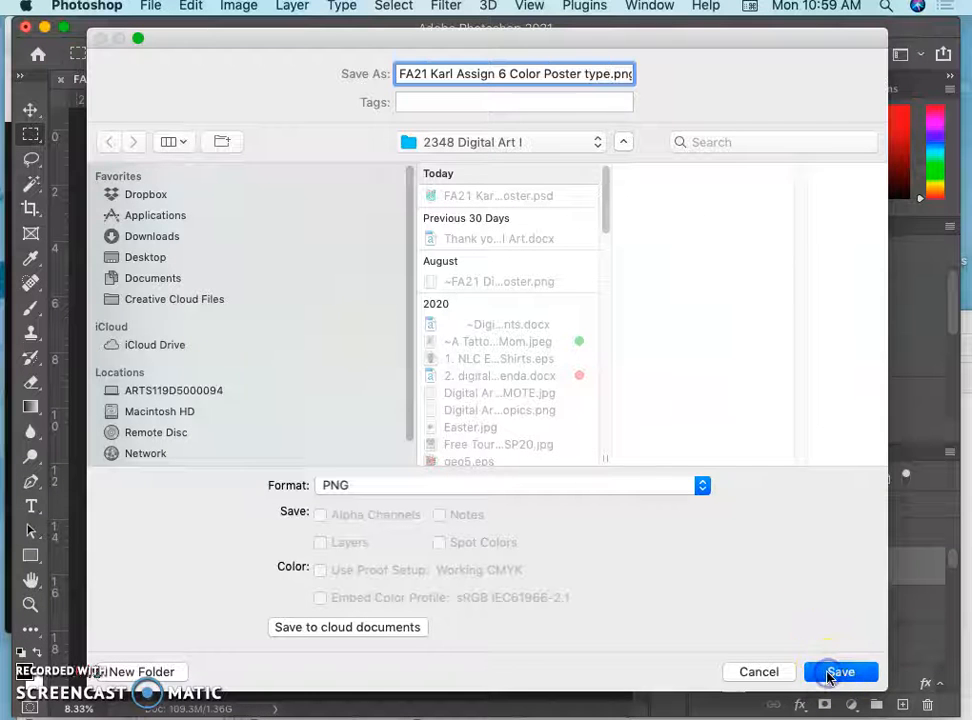
pyautogui.click(828, 677)
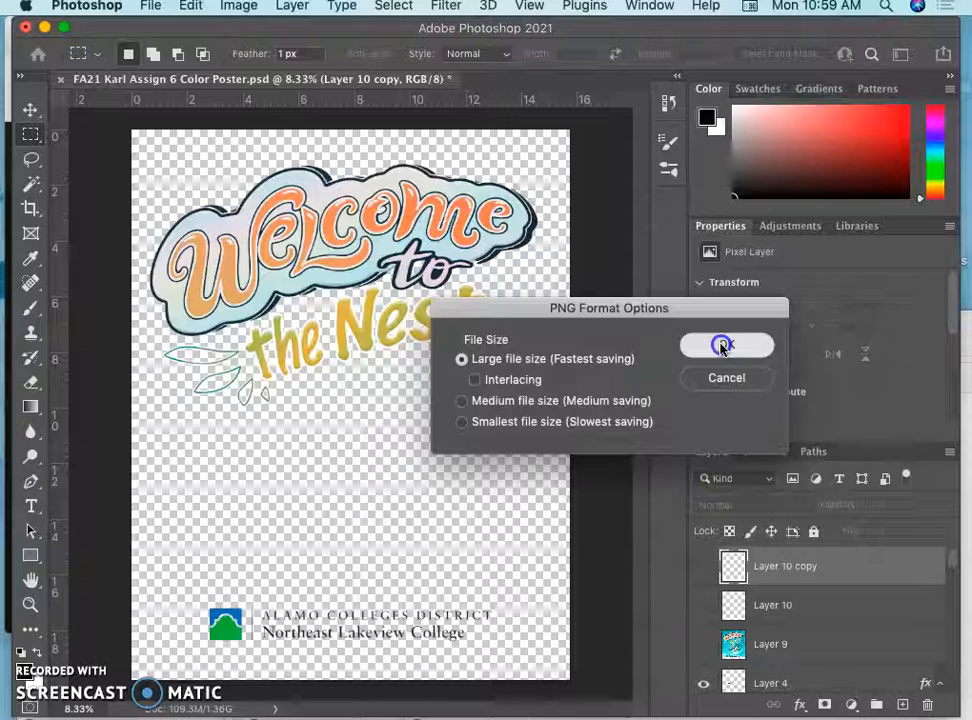
pyautogui.click(718, 342)
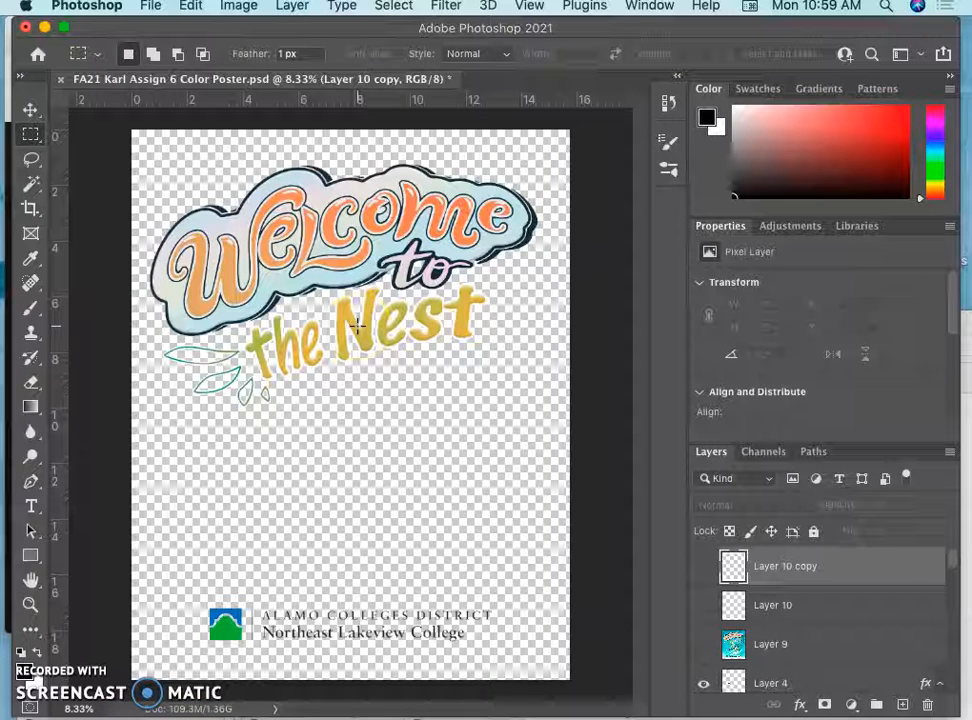
# Step: Hide Layer 4 and Layer 2, the color on the feather shapes and on "the Nest"
pyautogui.scroll(-2, 803, 632)
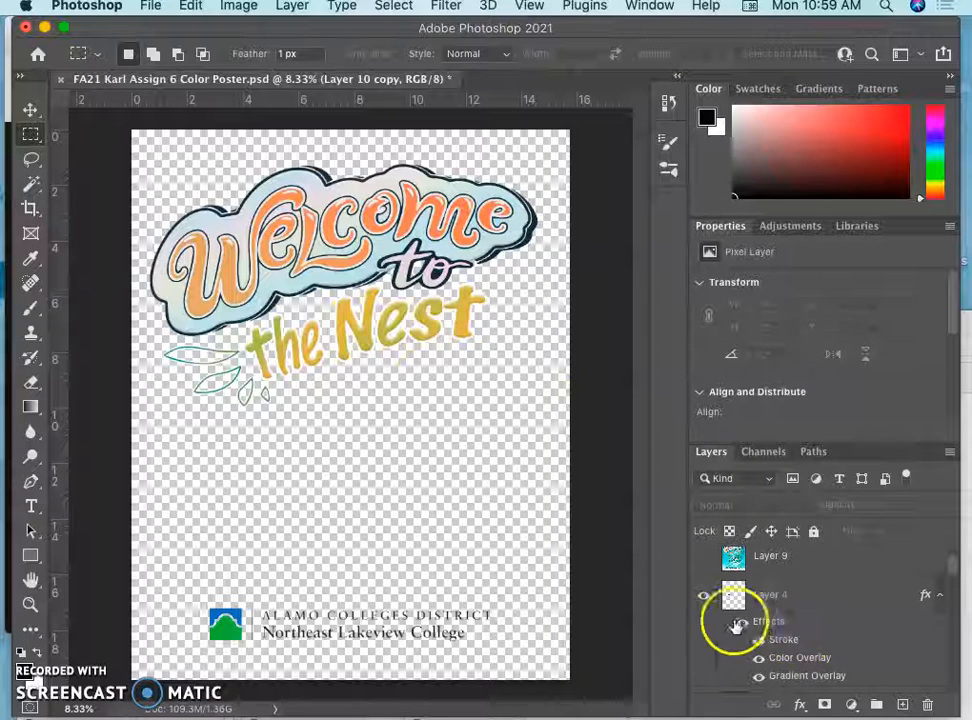
pyautogui.scroll(-2, 707, 610)
pyautogui.click(705, 640)
pyautogui.scroll(-2, 707, 650)
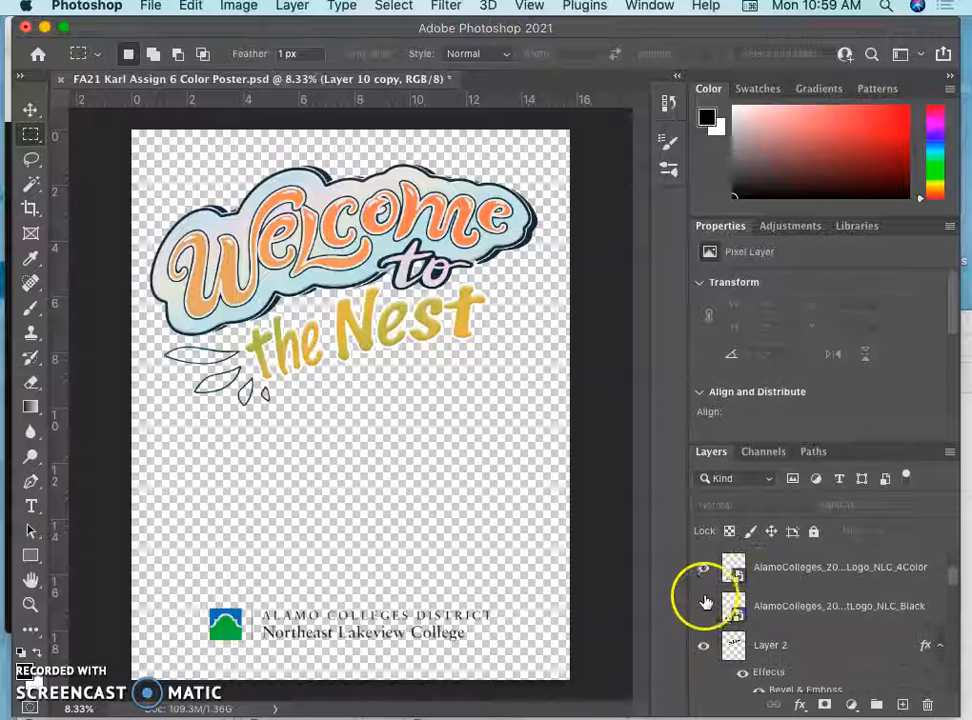
pyautogui.click(705, 648)
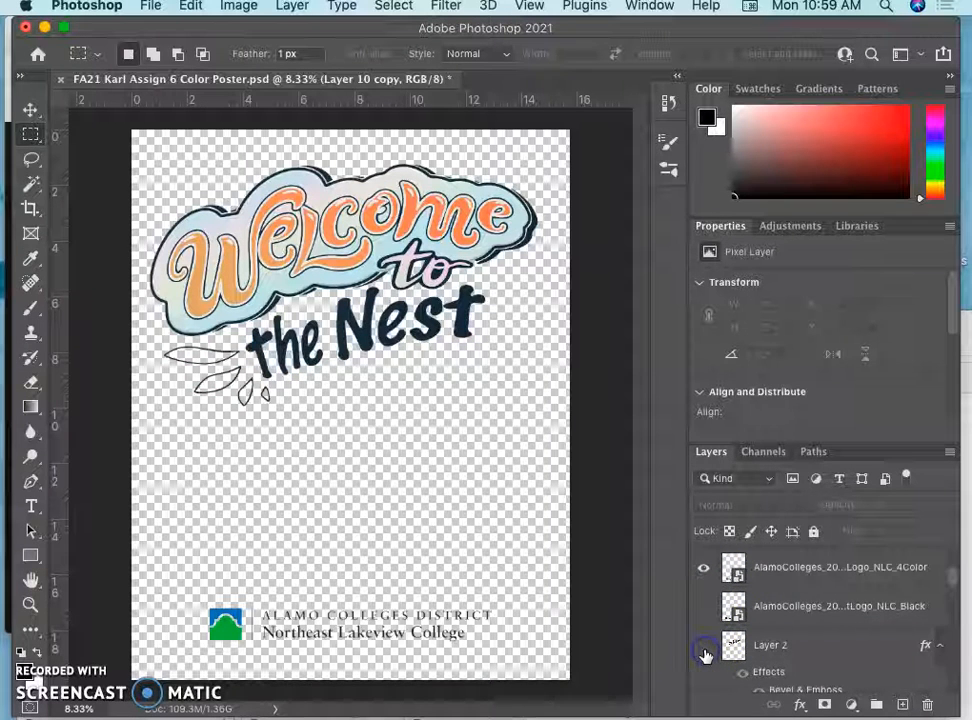
# Step: Hide Layer 5, Layer 6 and Layer 8 to remove the colors from the "Welcome to" lettering
pyautogui.scroll(-4, 705, 650)
pyautogui.scroll(4, 705, 655)
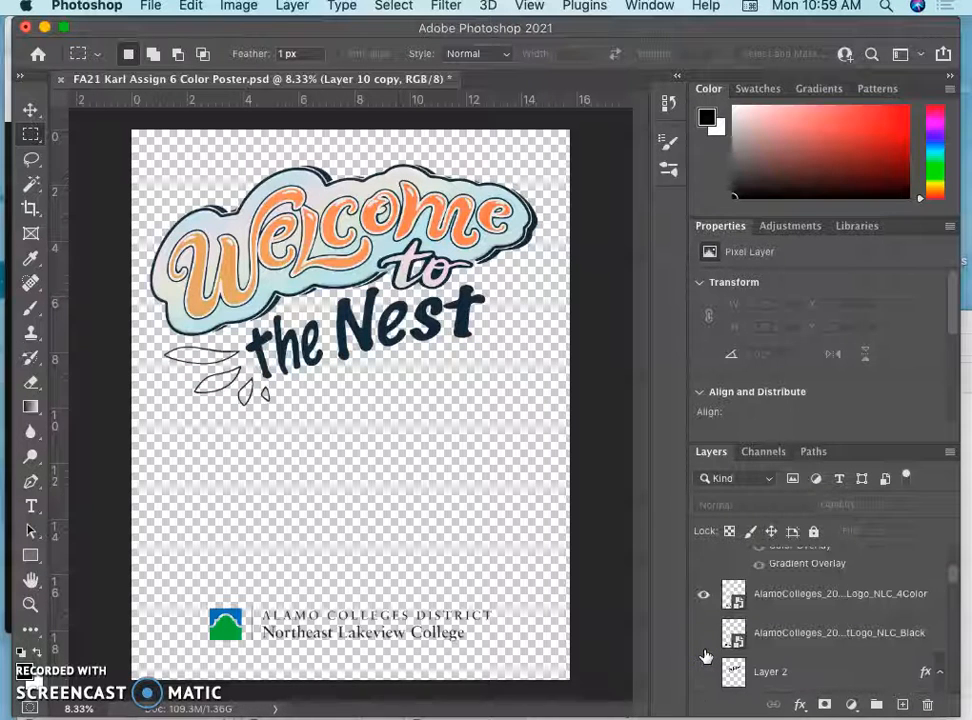
pyautogui.scroll(-4, 707, 655)
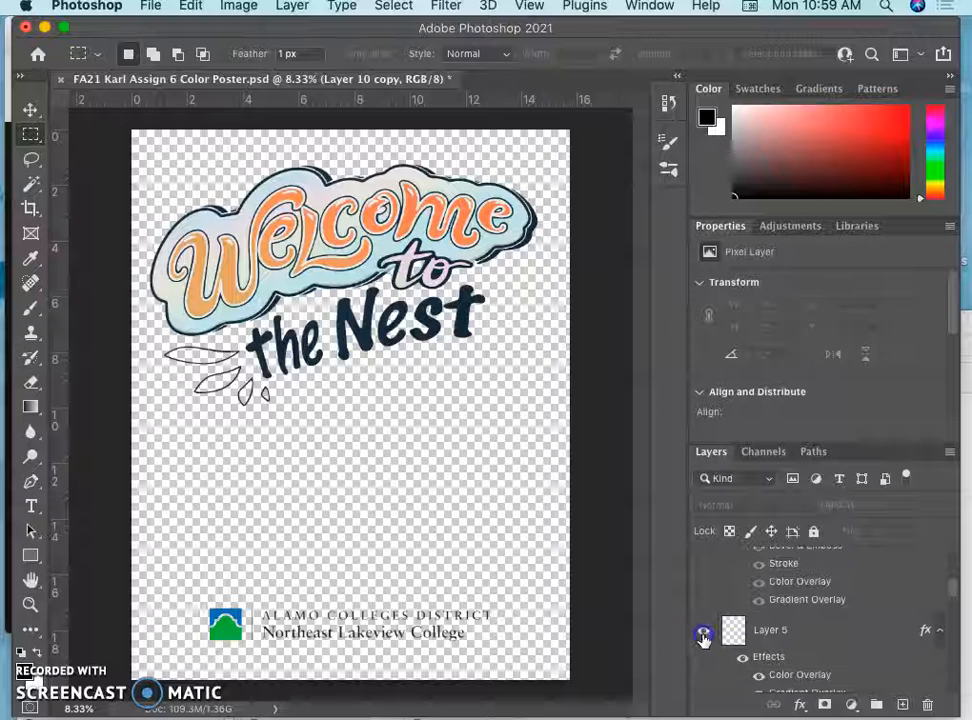
pyautogui.scroll(-3, 703, 640)
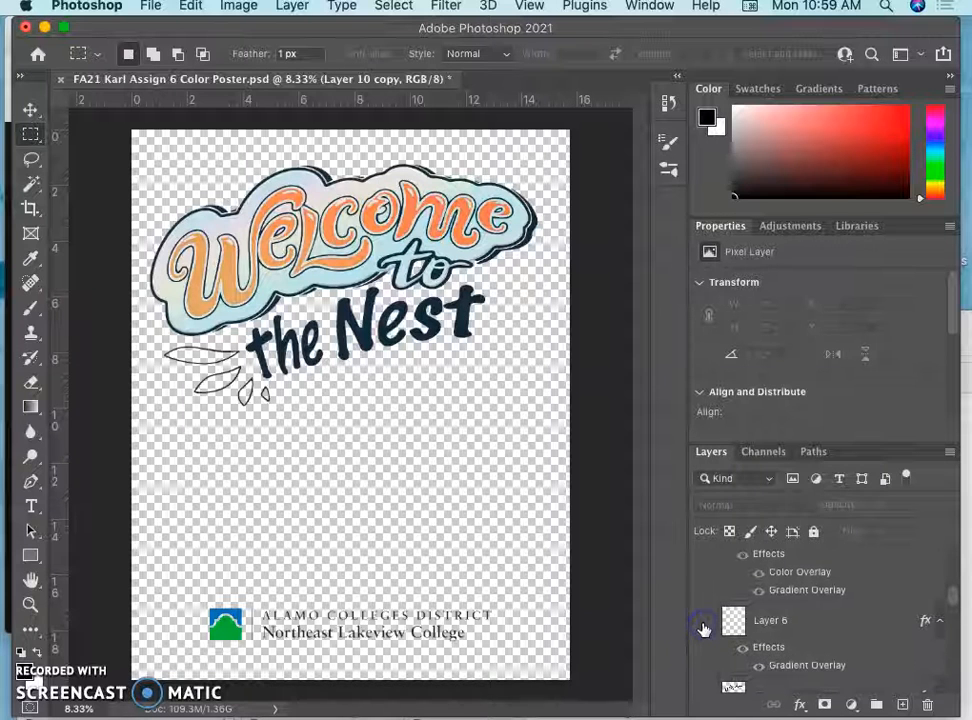
pyautogui.scroll(-4, 703, 626)
pyautogui.click(704, 618)
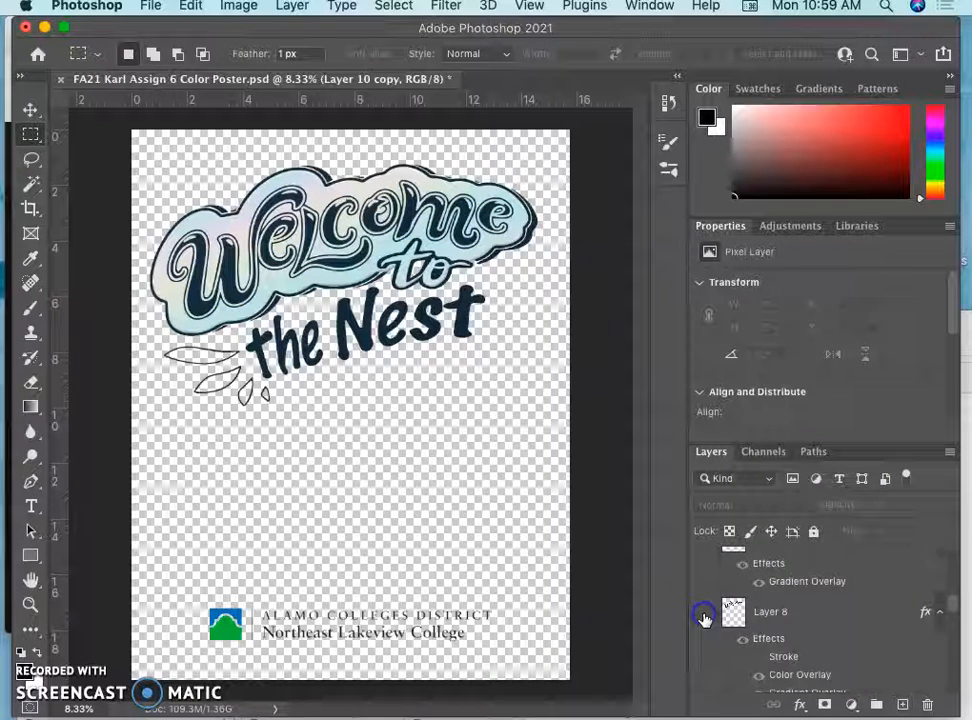
# Step: Turn off the Black Type copy layer's effects, then hide the cloud color layers down to Layer 3 and the original Flag Black Type layer
pyautogui.scroll(-3, 705, 620)
pyautogui.click(744, 645)
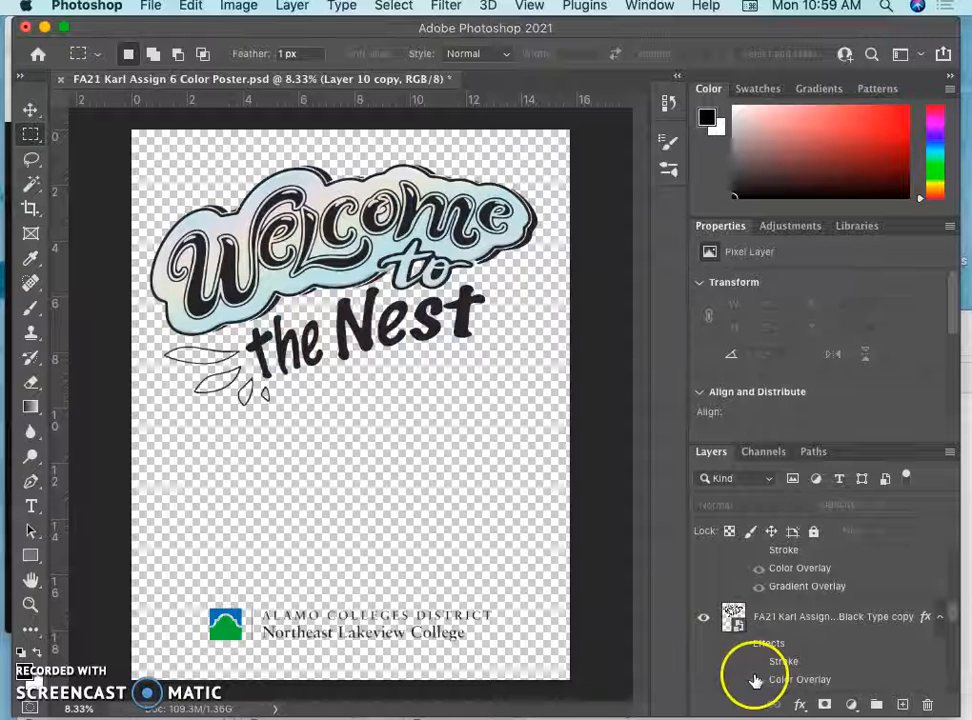
pyautogui.scroll(-3, 716, 681)
pyautogui.click(703, 656)
pyautogui.scroll(-4, 703, 658)
pyautogui.click(703, 657)
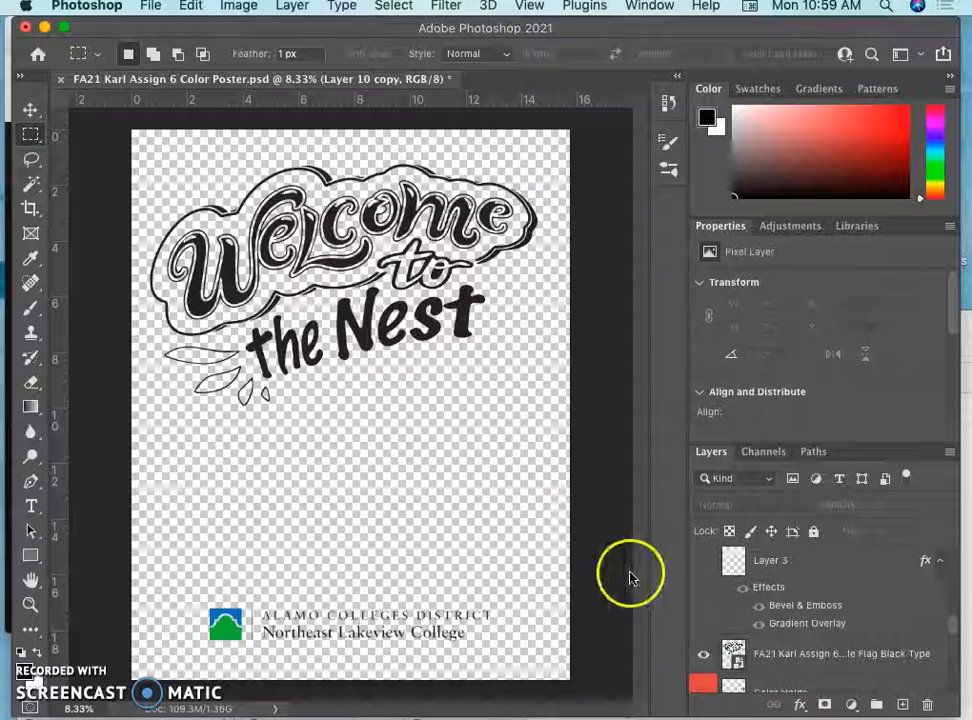
pyautogui.click(703, 655)
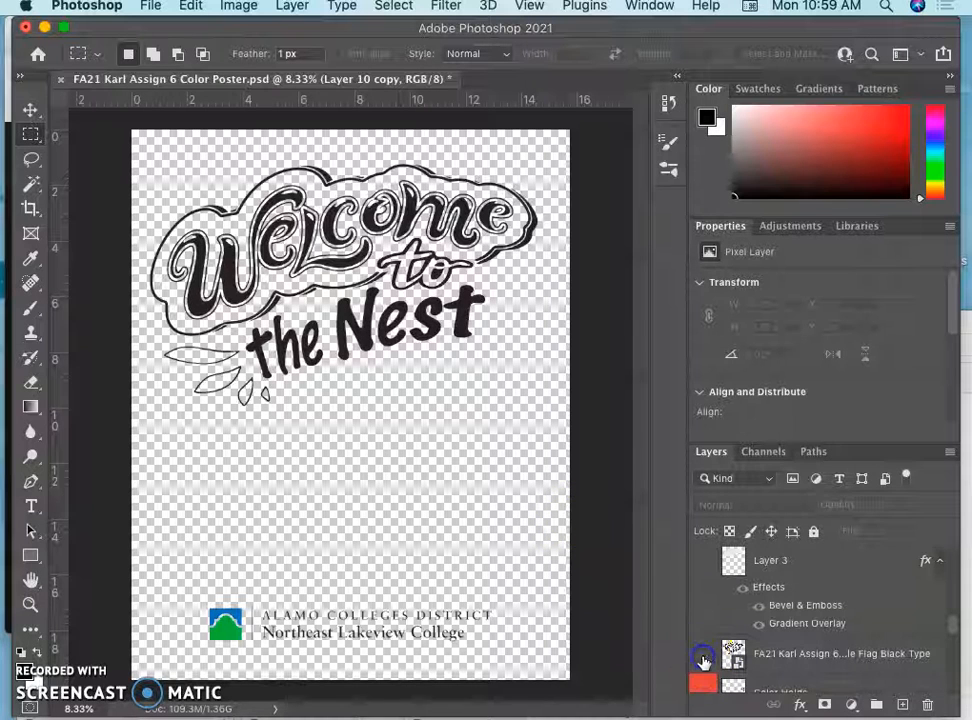
# Step: Save another PNG copy of the poster, replacing "copy" in the file name with "black type"
pyautogui.click(148, 6)
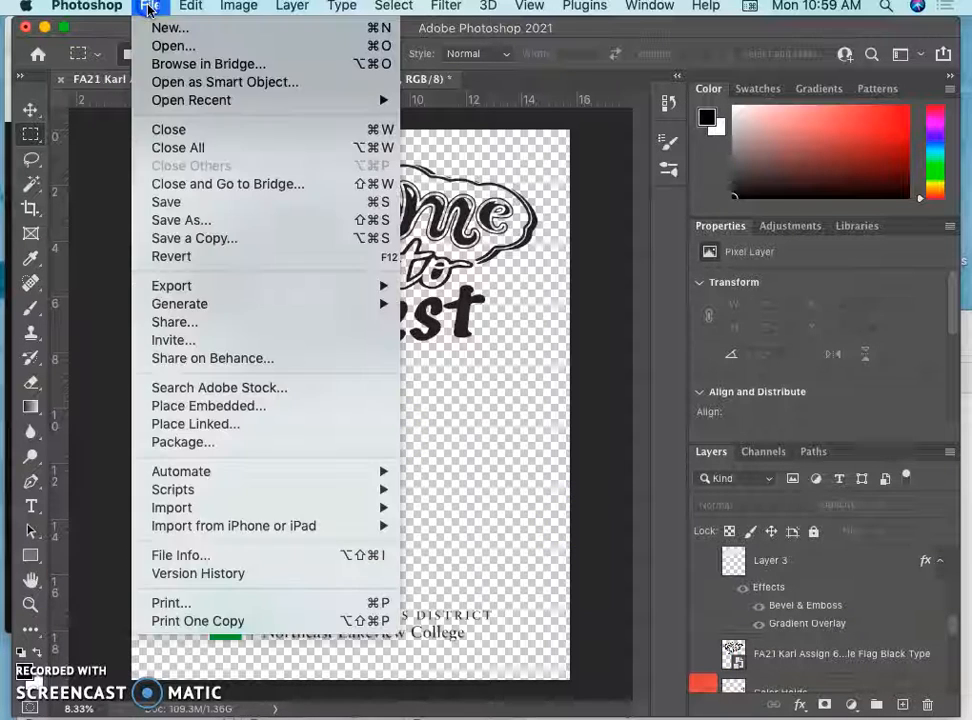
pyautogui.click(193, 240)
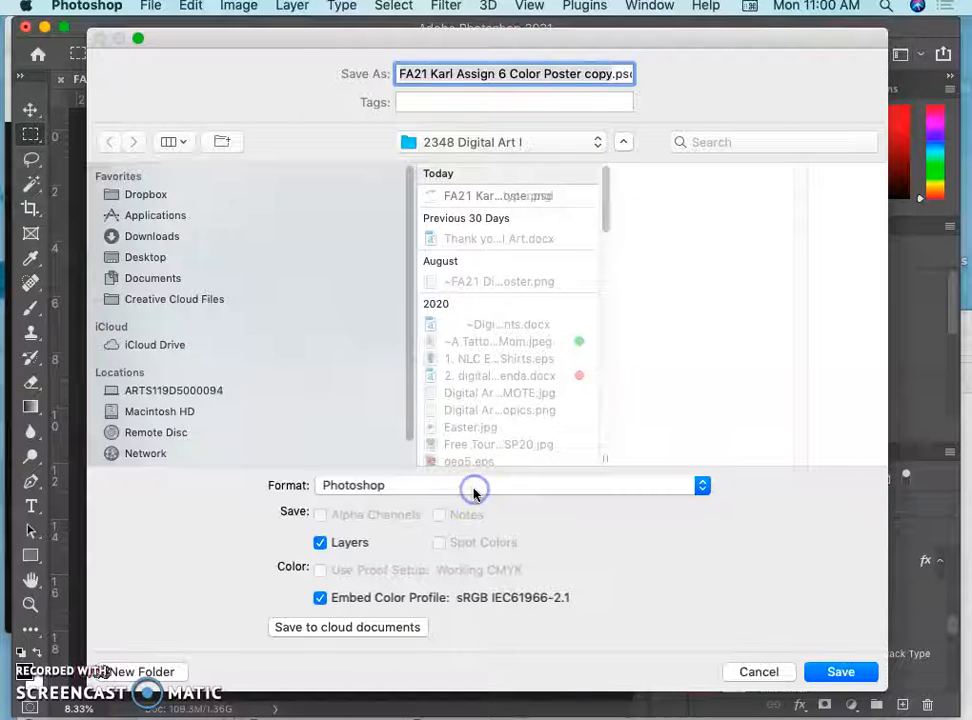
pyautogui.click(474, 488)
pyautogui.click(436, 605)
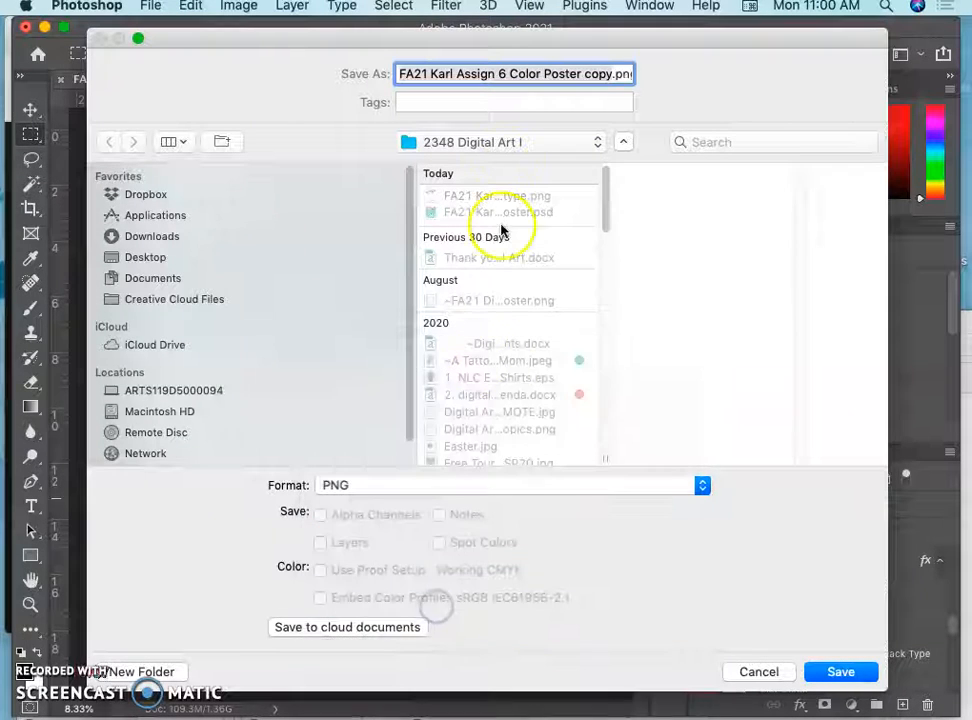
pyautogui.click(589, 75)
pyautogui.click(605, 76)
pyautogui.press('Return')
pyautogui.click(727, 345)
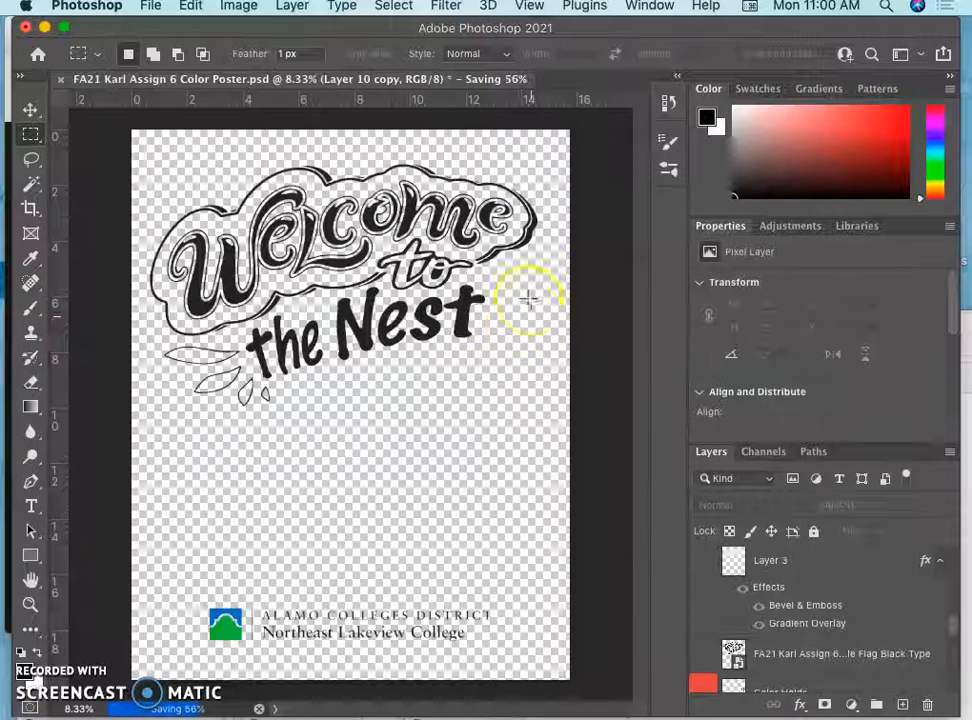
# Step: Move the Photoshop and Desktop Finder windows aside and bring the 2348 Digital Art I folder window forward
pyautogui.moveTo(481, 33); pyautogui.dragTo(630, 636)
pyautogui.moveTo(641, 337); pyautogui.dragTo(754, 88)
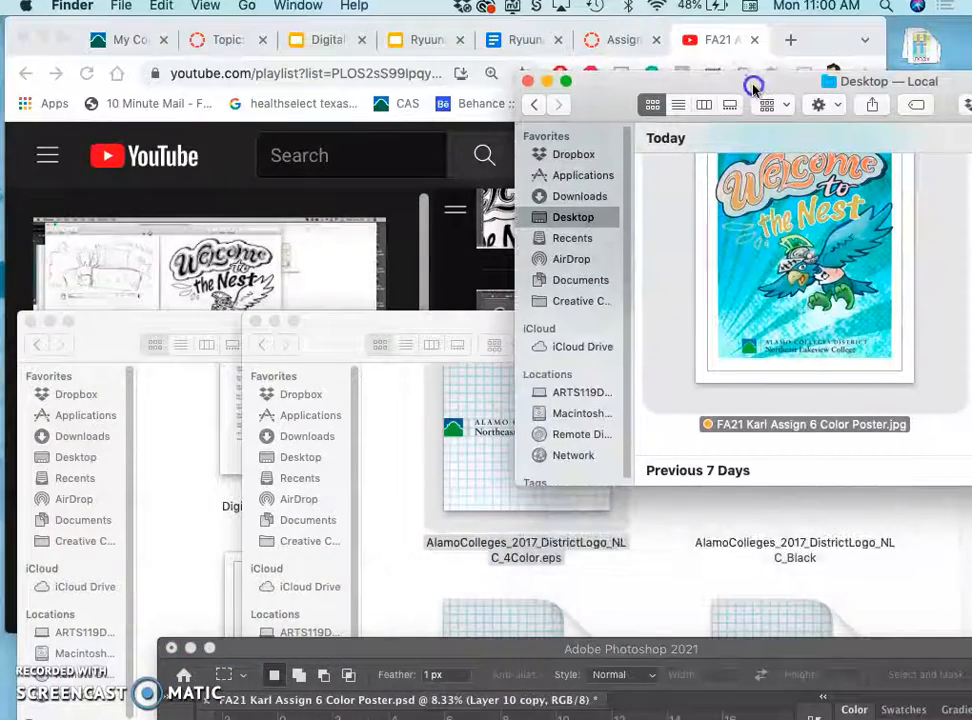
pyautogui.click(289, 465)
# Step: Tag the black type and type PNGs Orange, and move the Color Poster JPEG from the Desktop into the 2348 Digital Art I folder
pyautogui.scroll(-5, 480, 500)
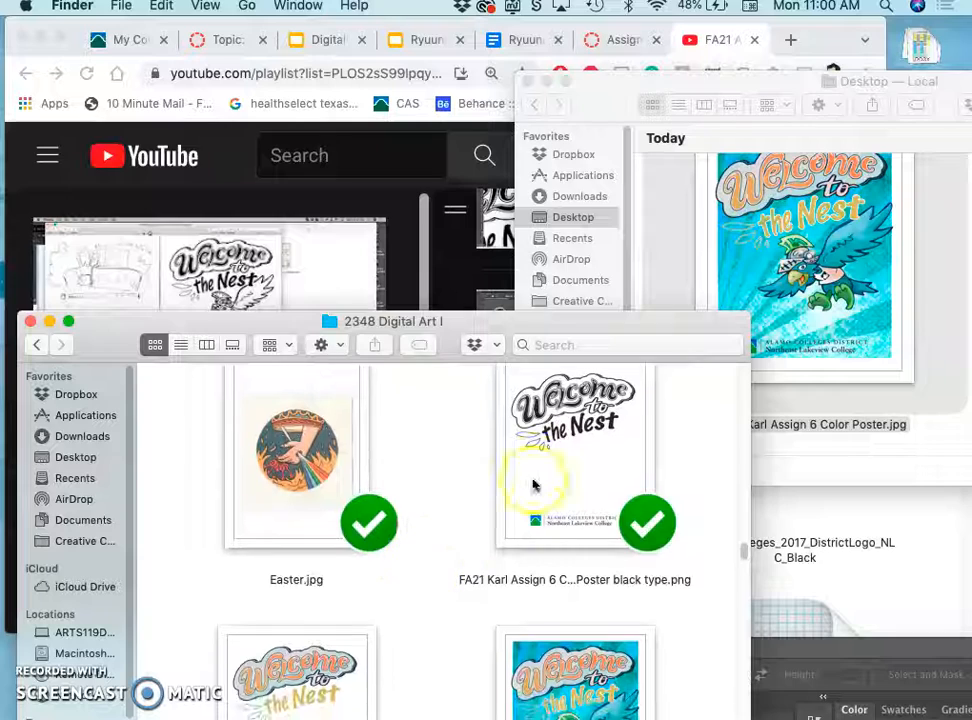
pyautogui.rightClick(545, 480)
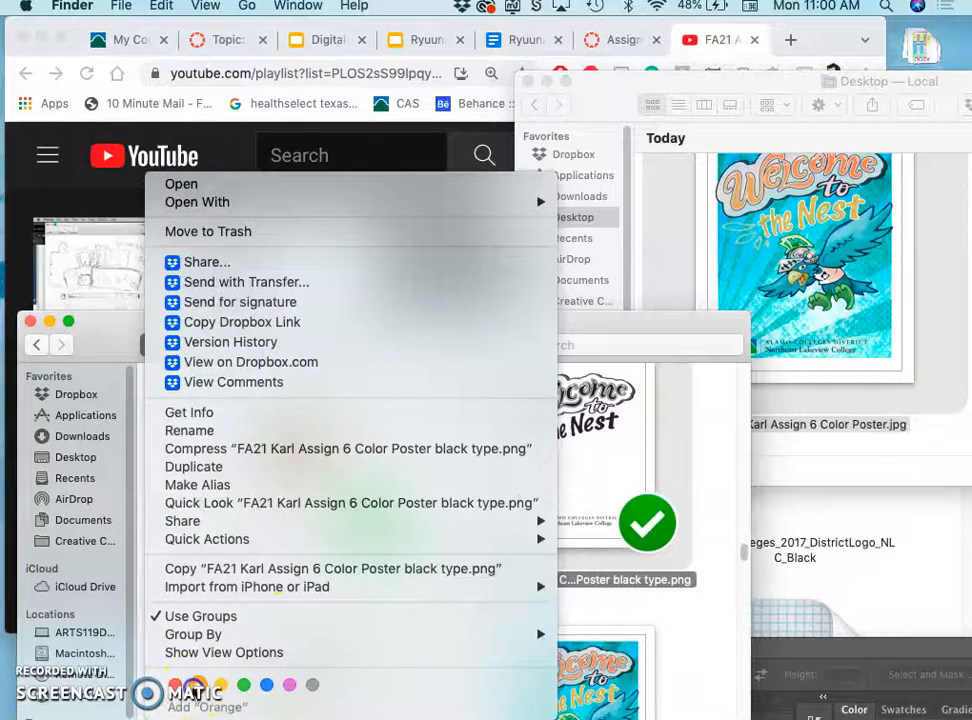
pyautogui.click(196, 686)
pyautogui.scroll(-5, 445, 582)
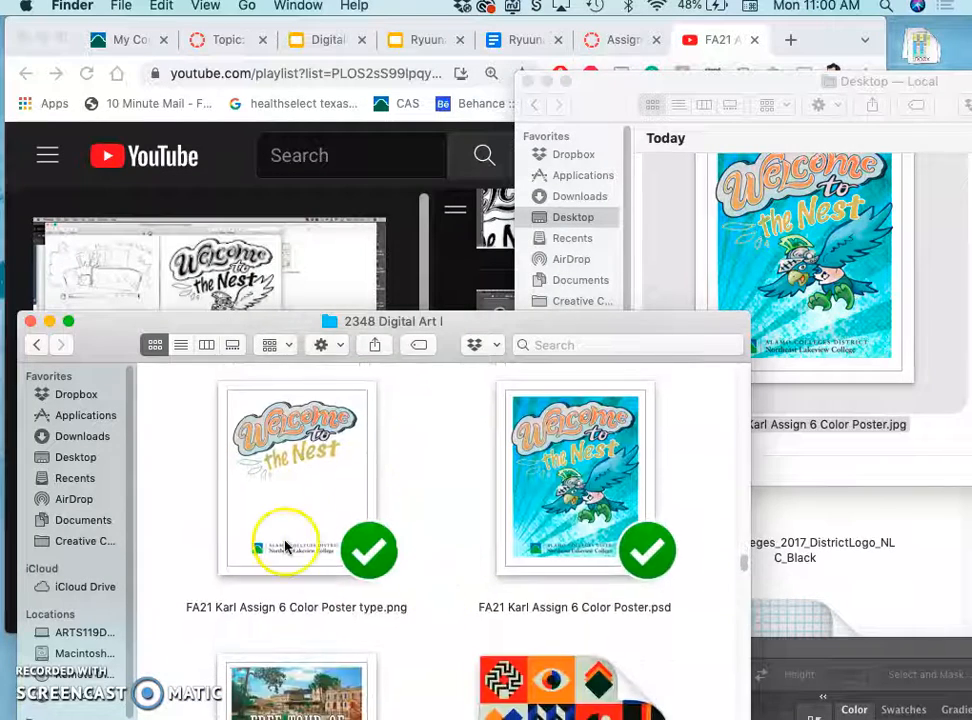
pyautogui.rightClick(285, 545)
pyautogui.click(338, 686)
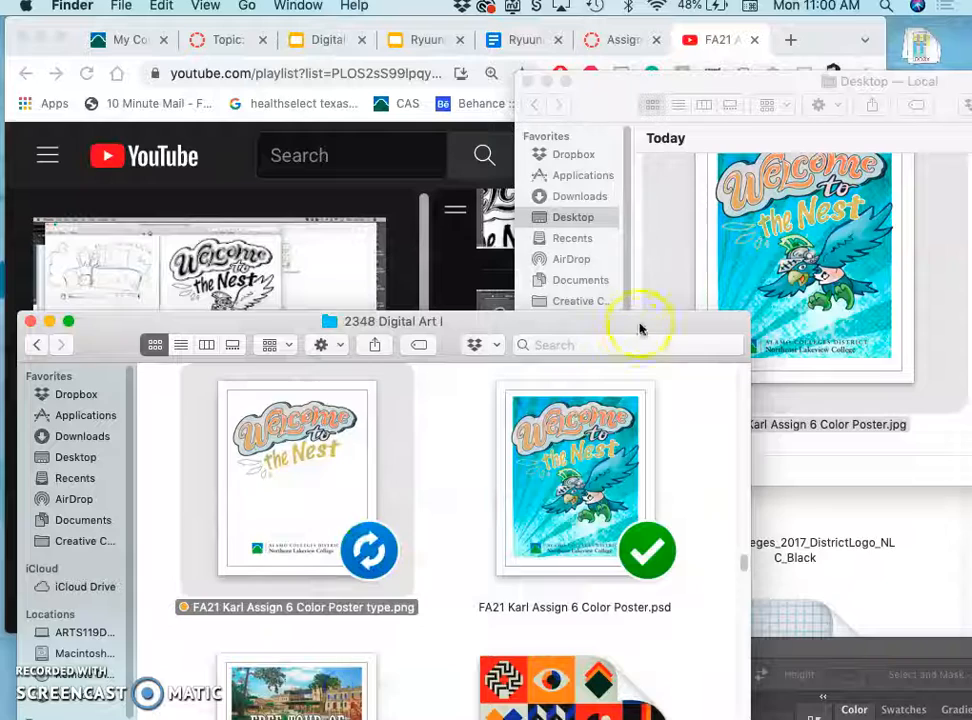
pyautogui.moveTo(790, 262); pyautogui.dragTo(460, 482)
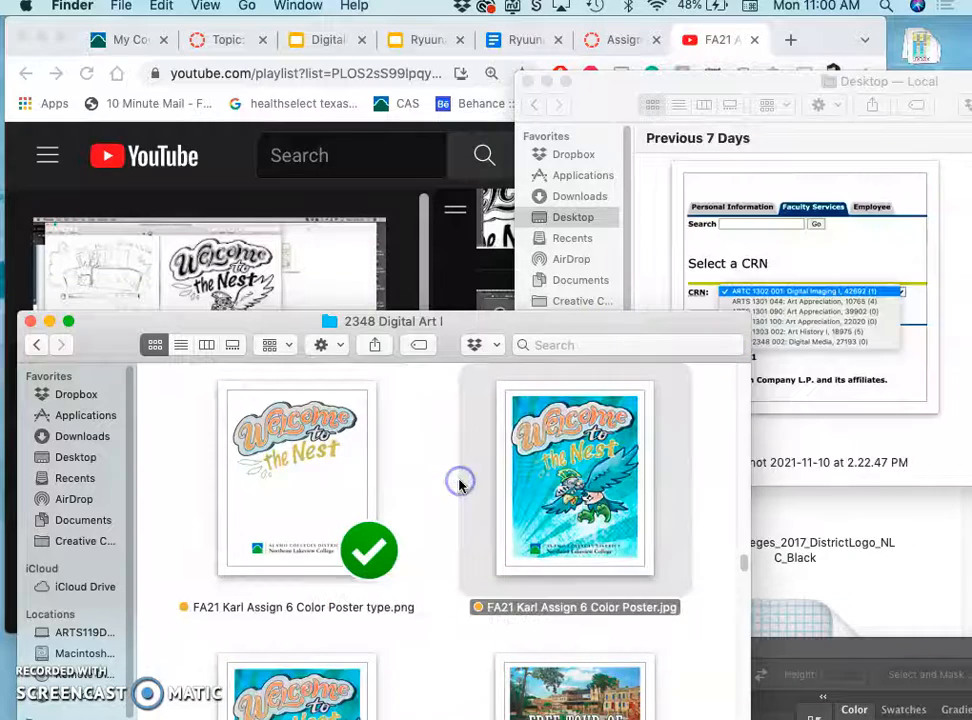
# Step: Switch to Chrome and open the poster assignment's posting discussion from the course assignments page
pyautogui.scroll(-5, 488, 543)
pyautogui.scroll(5, 488, 543)
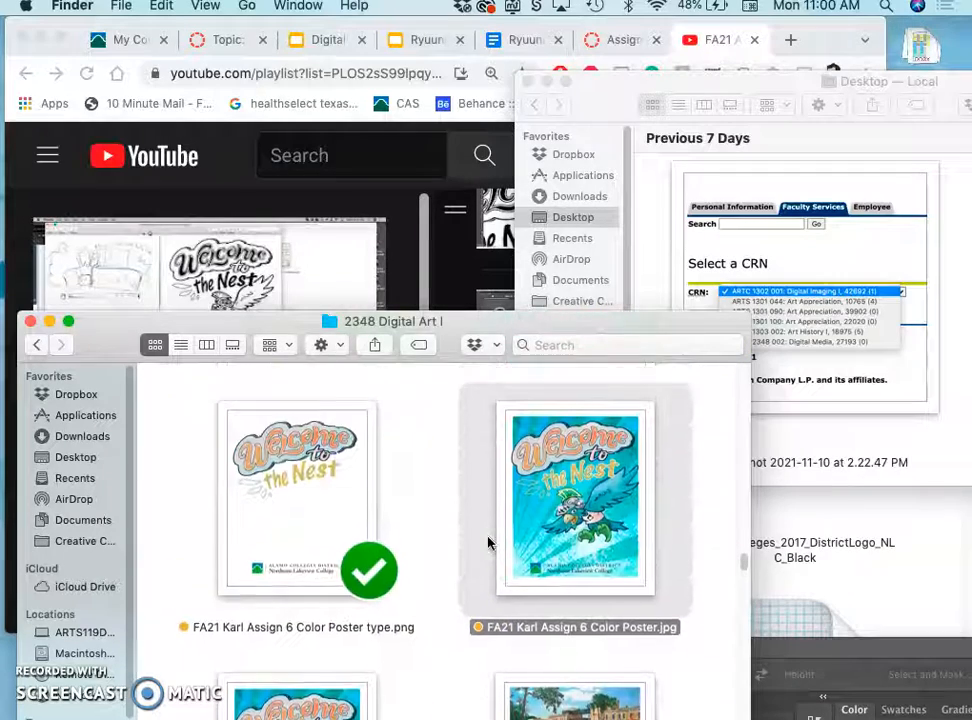
pyautogui.click(629, 33)
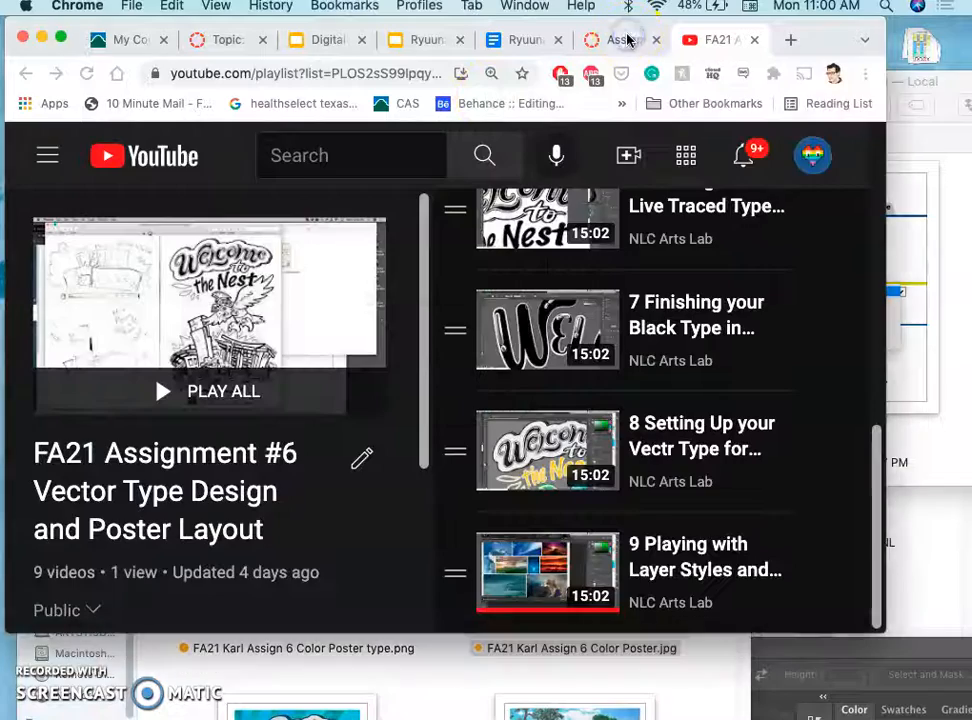
pyautogui.click(627, 39)
pyautogui.scroll(-15, 525, 333)
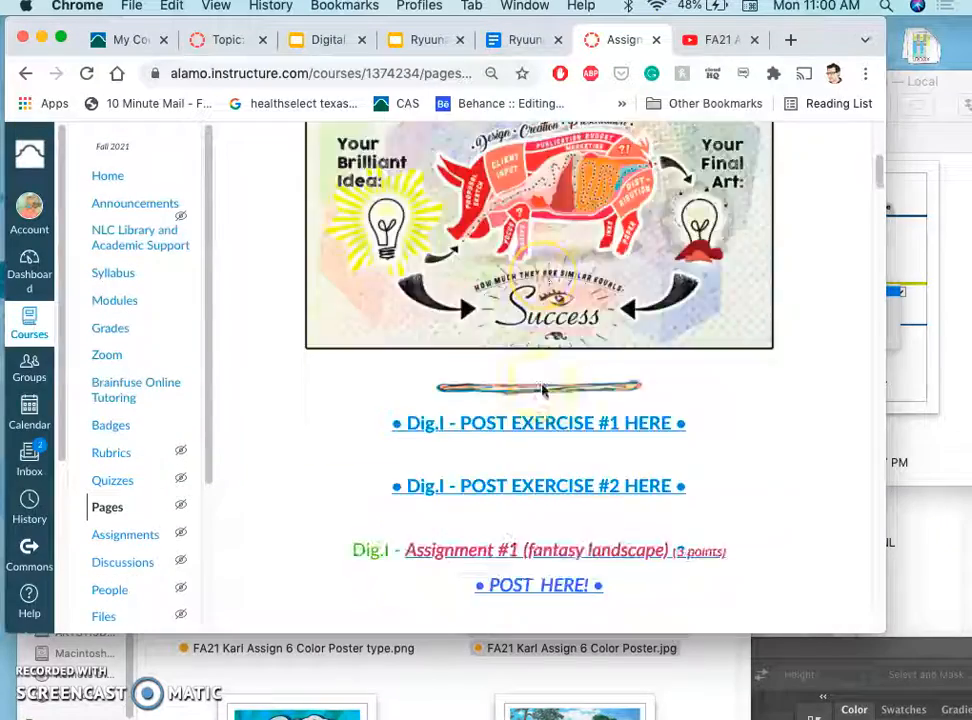
pyautogui.scroll(-10, 541, 390)
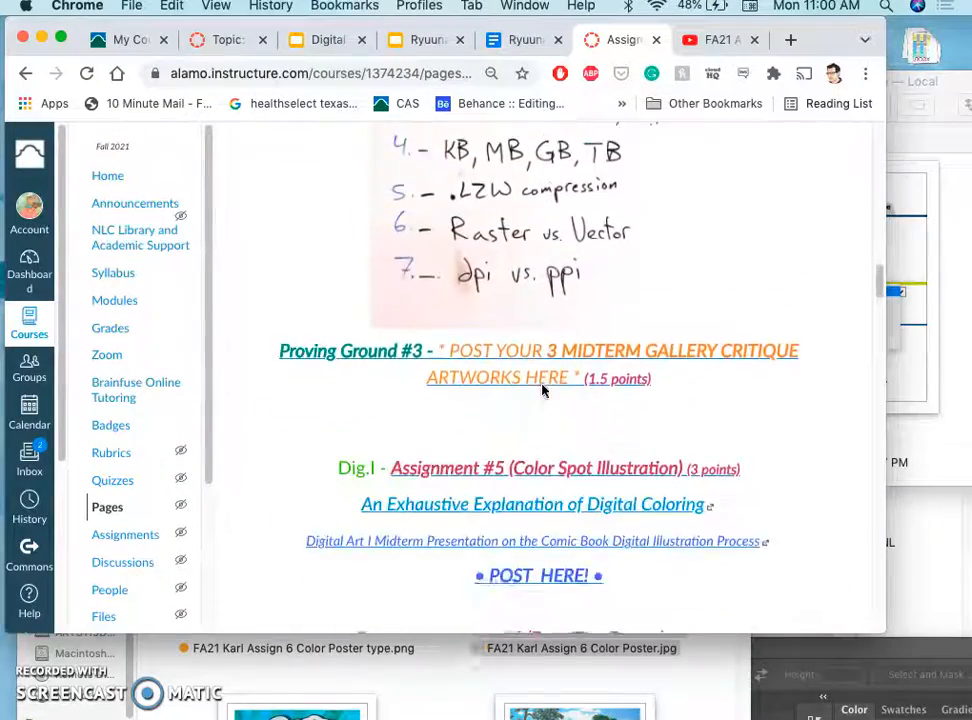
pyautogui.click(535, 428)
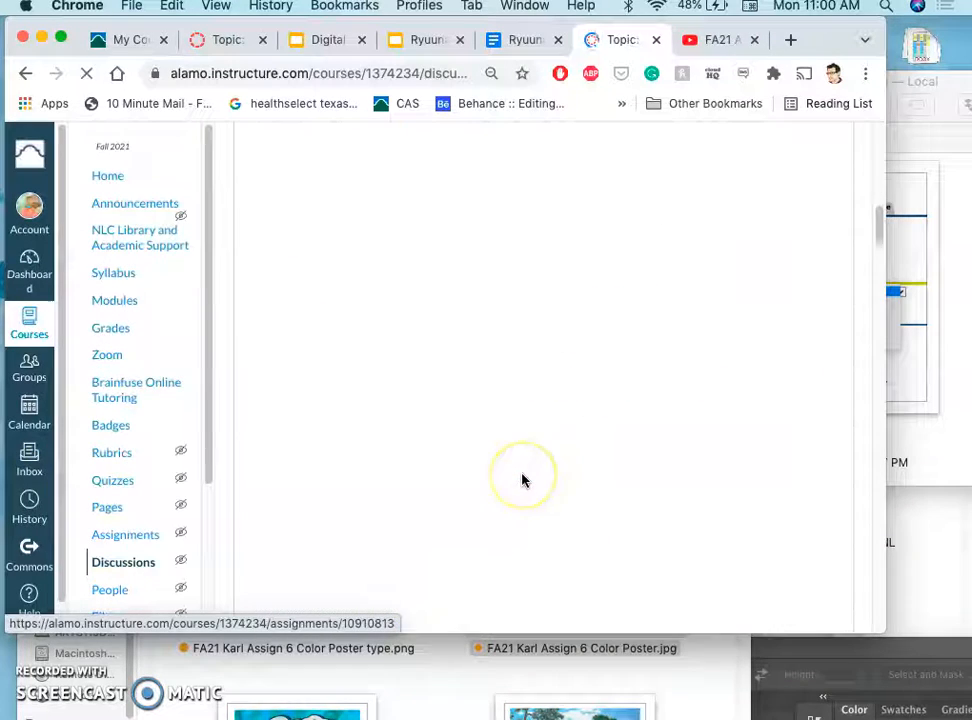
# Step: Find the instructor example post in the poster discussion and open it for editing
pyautogui.scroll(-10, 521, 481)
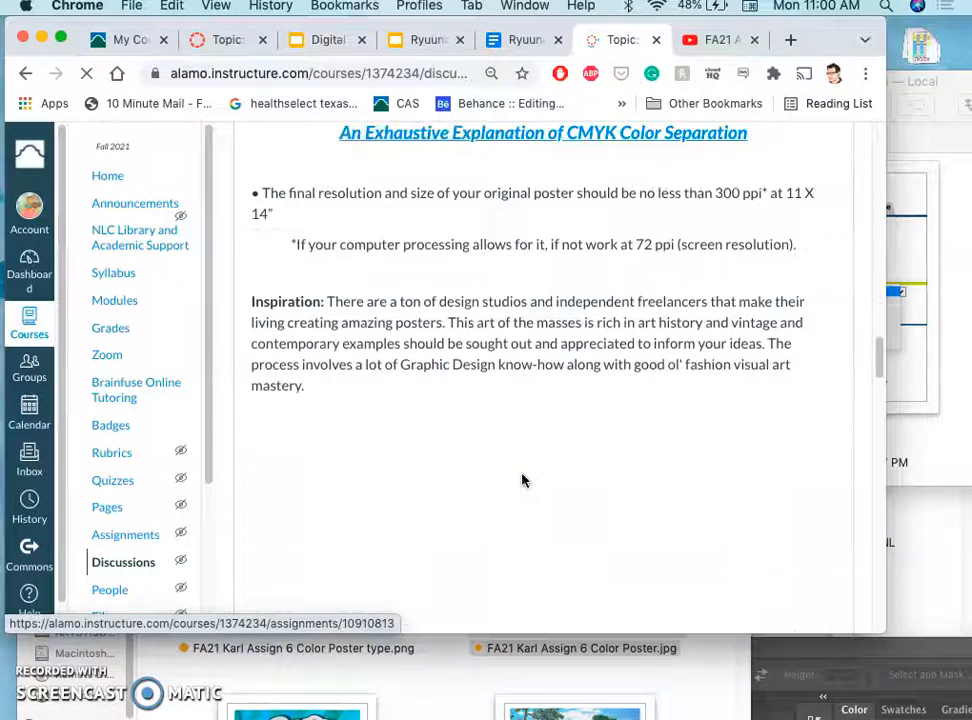
pyautogui.scroll(-10, 521, 481)
pyautogui.click(514, 460)
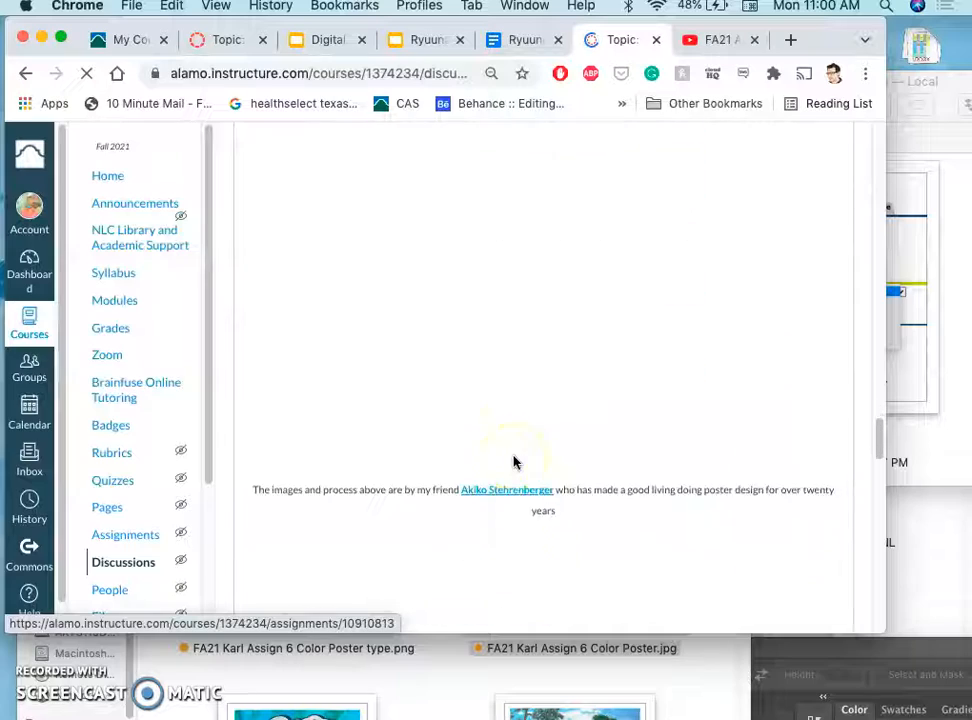
pyautogui.scroll(-10, 514, 461)
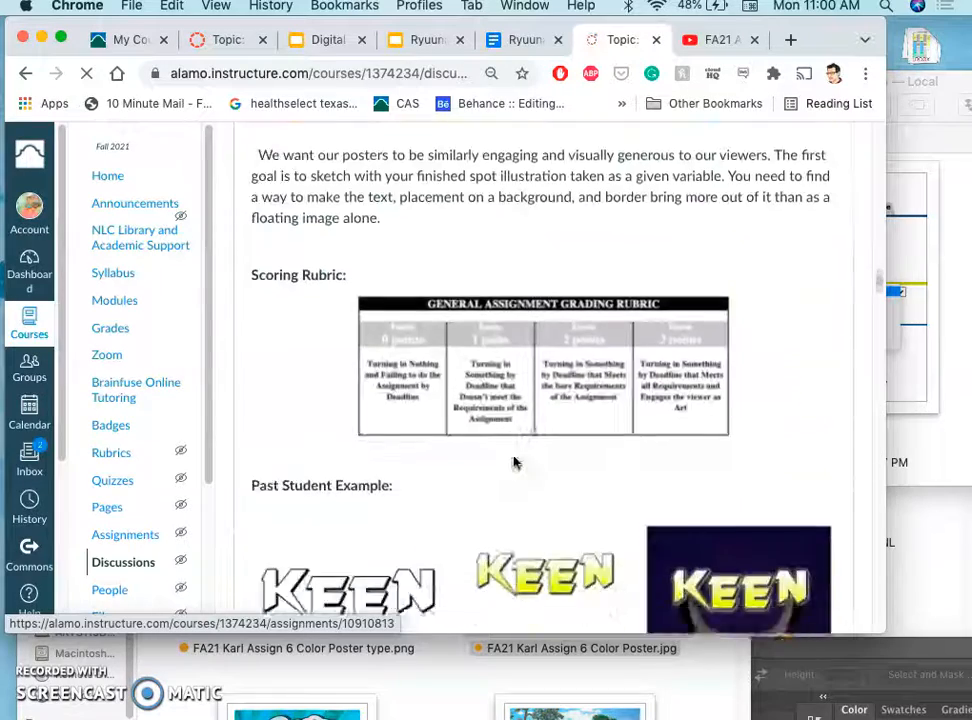
pyautogui.scroll(-10, 514, 461)
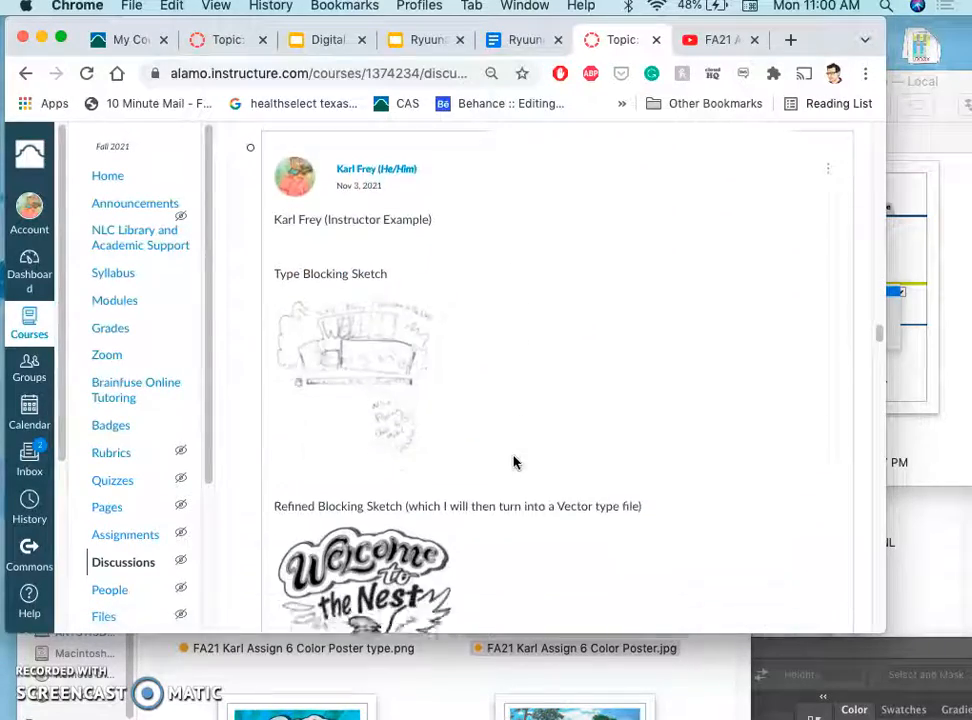
pyautogui.scroll(-10, 514, 461)
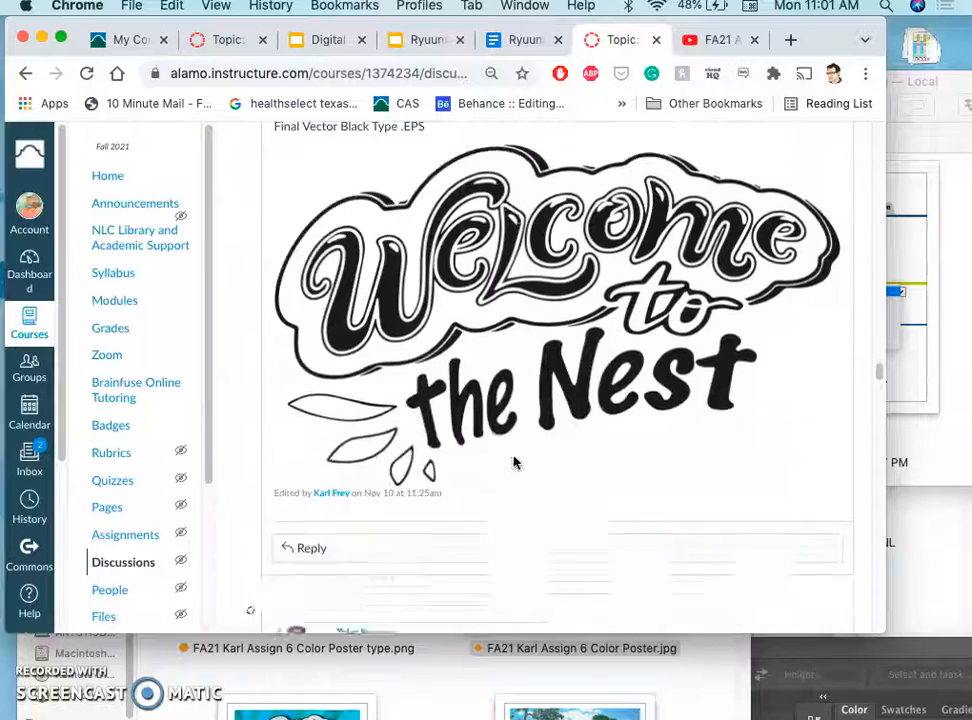
pyautogui.scroll(10, 514, 461)
pyautogui.scroll(-3, 514, 463)
pyautogui.scroll(15, 536, 521)
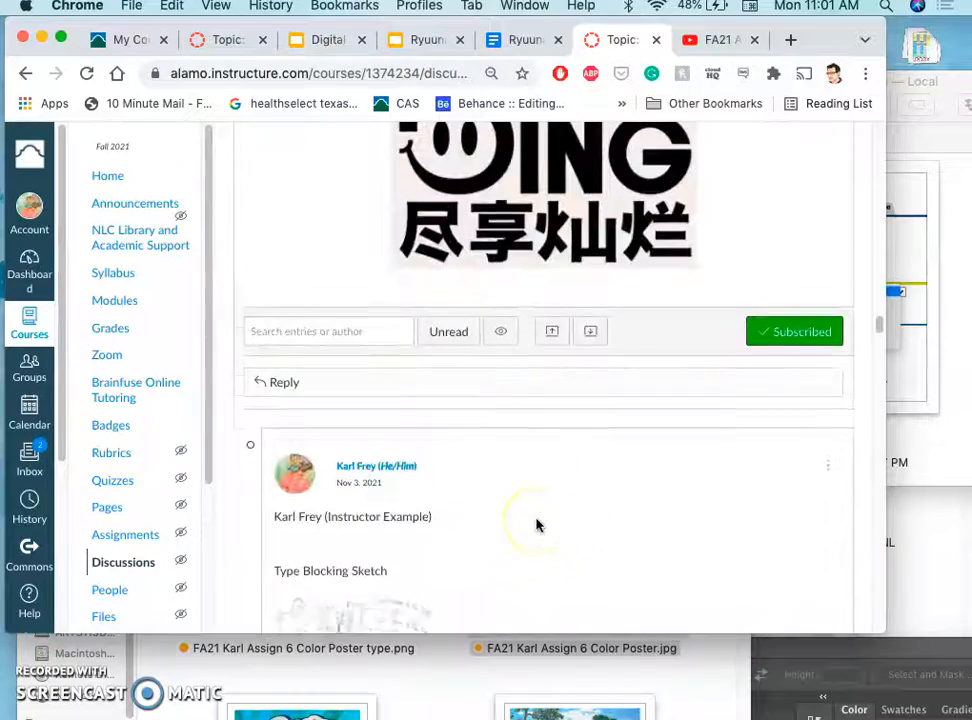
pyautogui.click(830, 487)
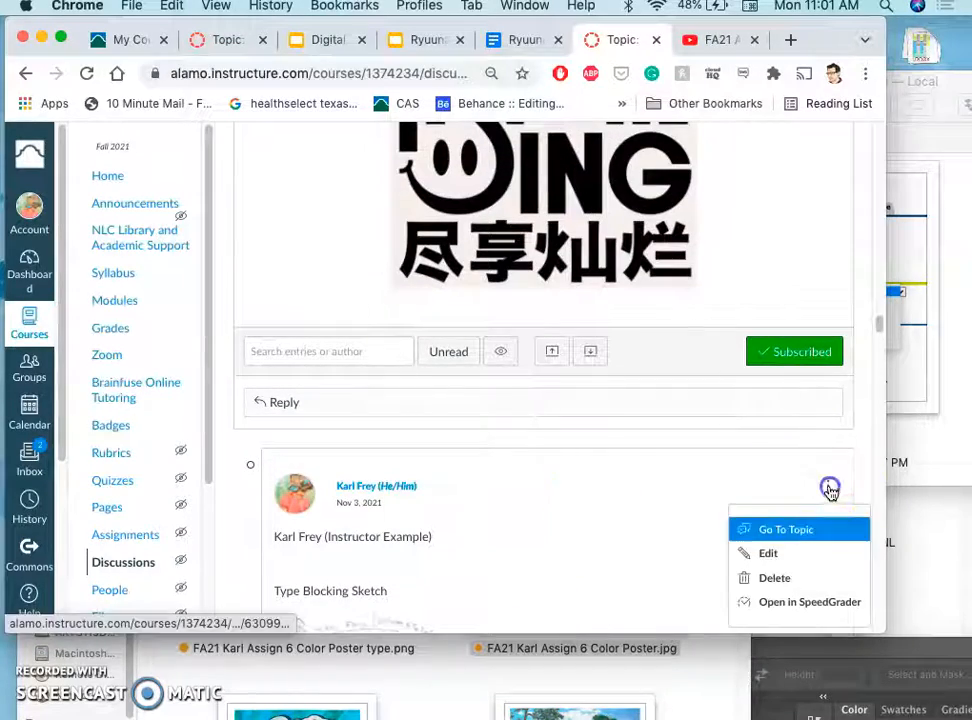
pyautogui.click(783, 565)
# Step: Close the Desktop Finder window, then crop the Color Poster type PNG to the Welcome to the Nest lettering in Preview and close it
pyautogui.click(937, 272)
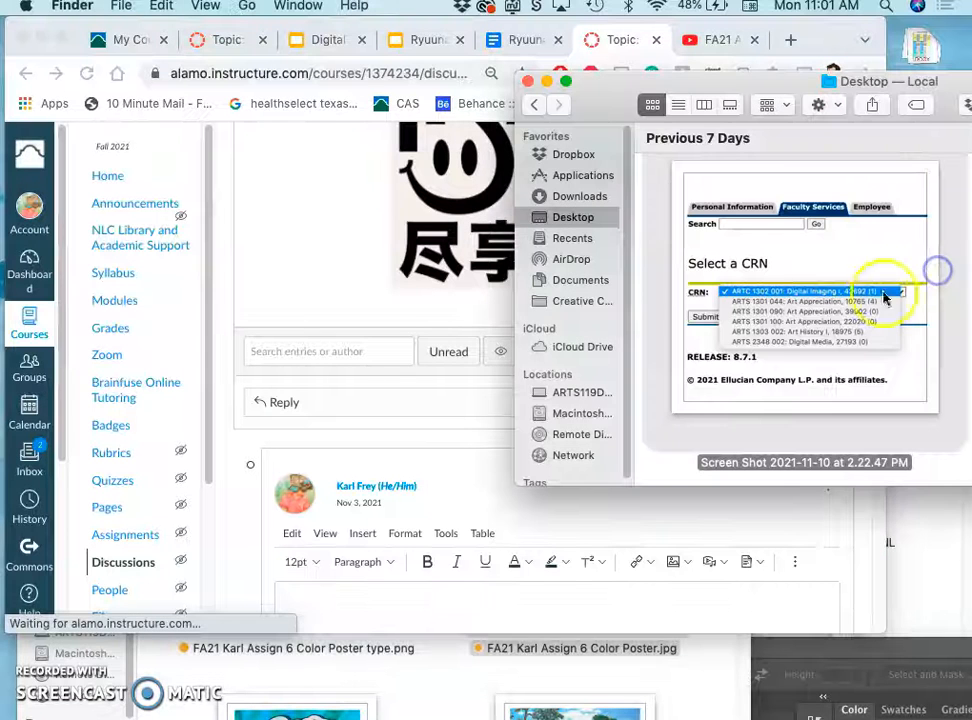
pyautogui.click(528, 81)
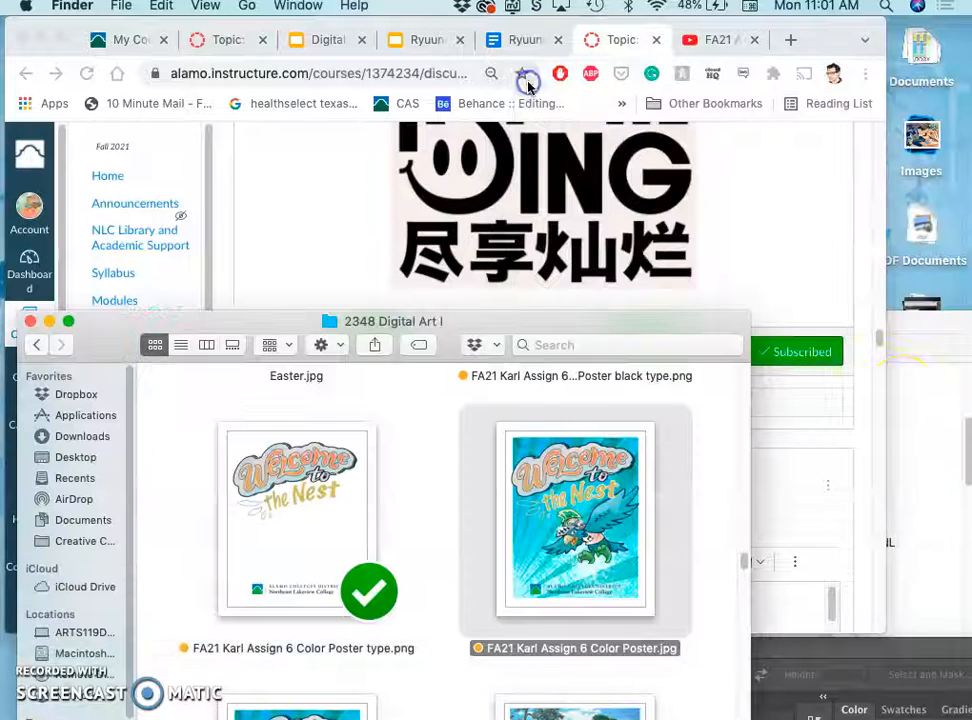
pyautogui.click(432, 520)
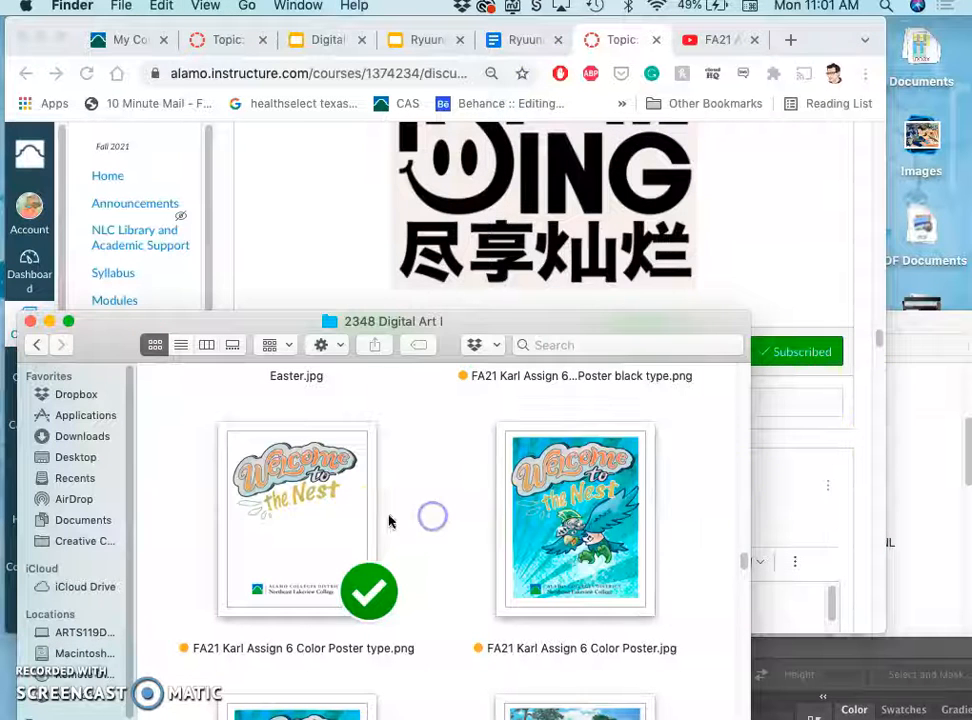
pyautogui.doubleClick(340, 533)
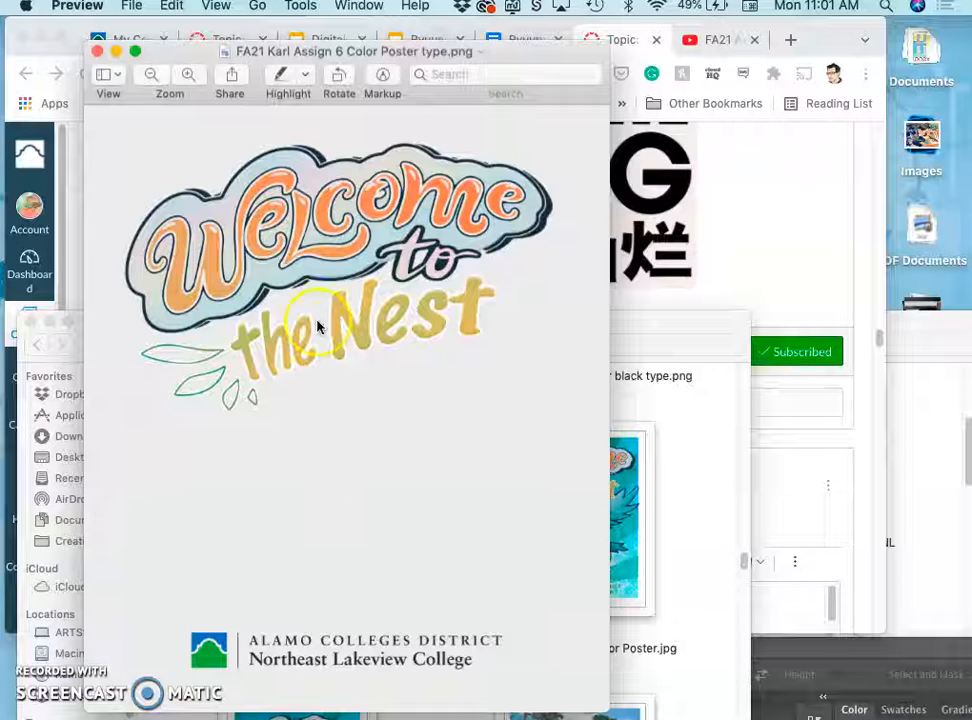
pyautogui.moveTo(116, 122); pyautogui.dragTo(566, 423)
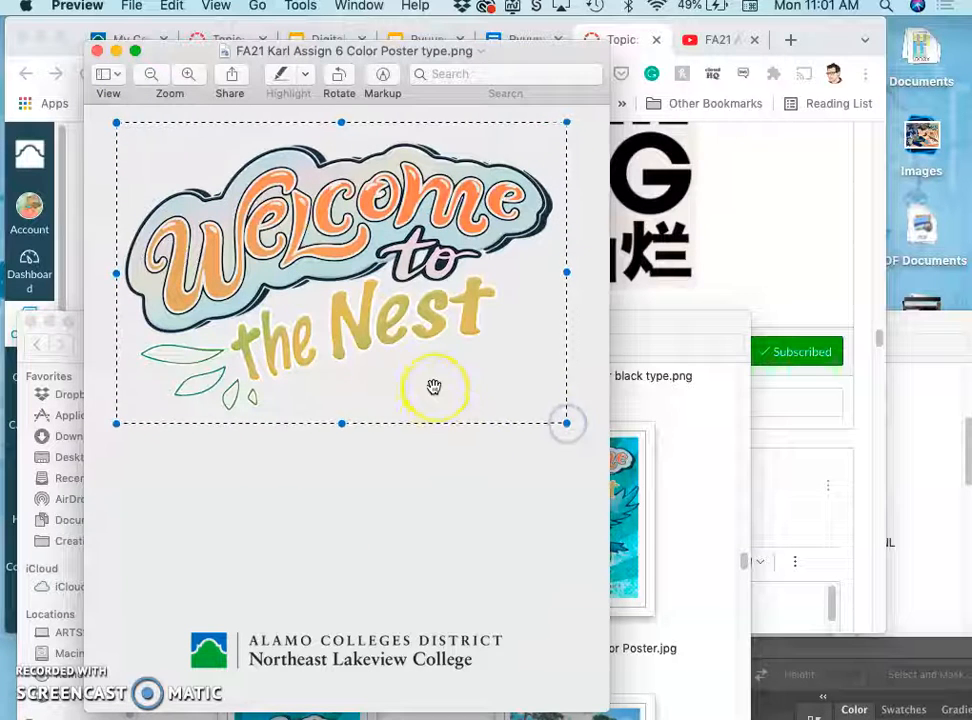
pyautogui.press('super+k')
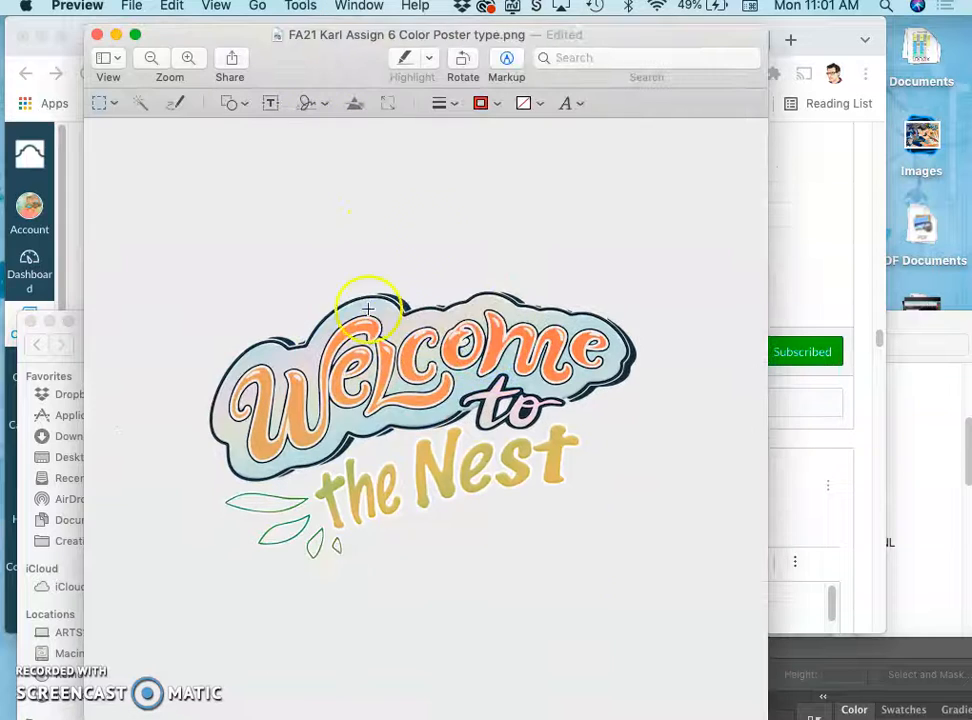
pyautogui.click(97, 35)
pyautogui.click(125, 40)
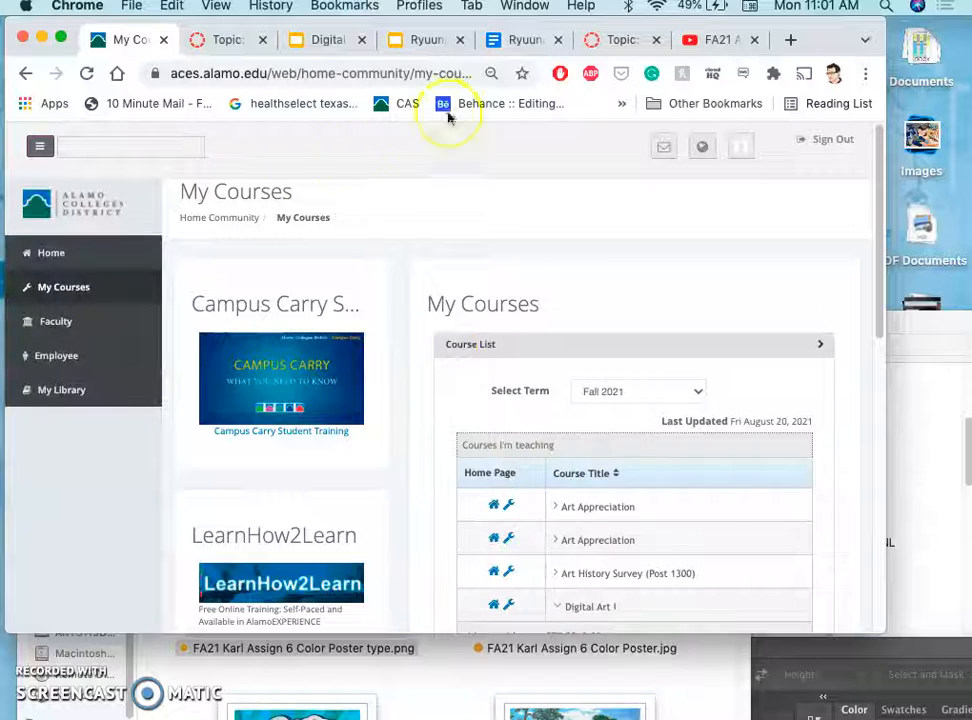
pyautogui.click(221, 40)
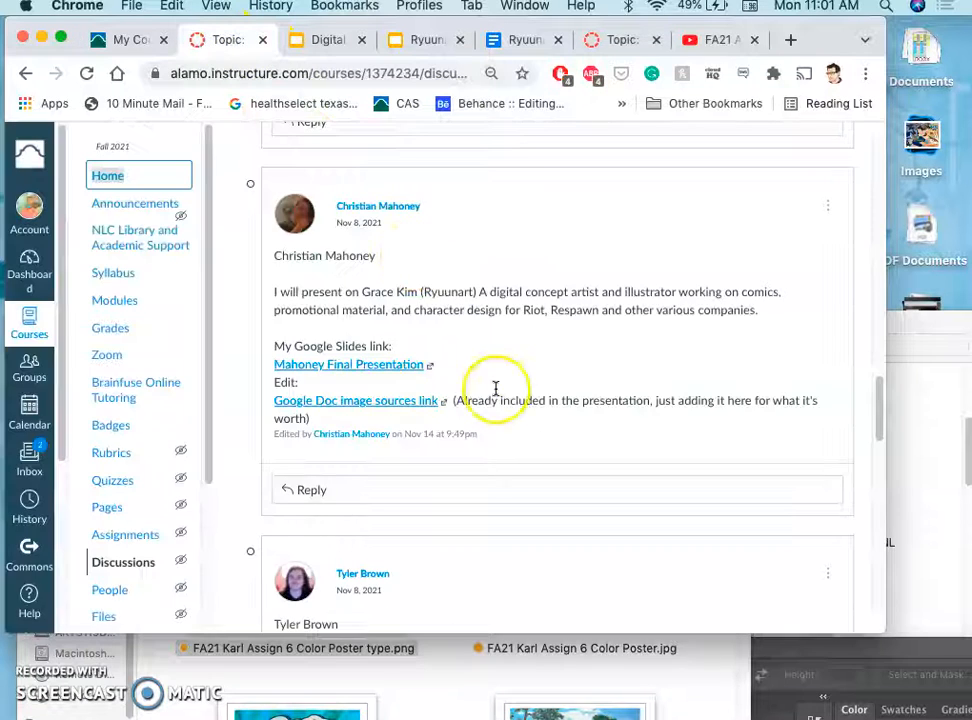
pyautogui.scroll(10, 577, 352)
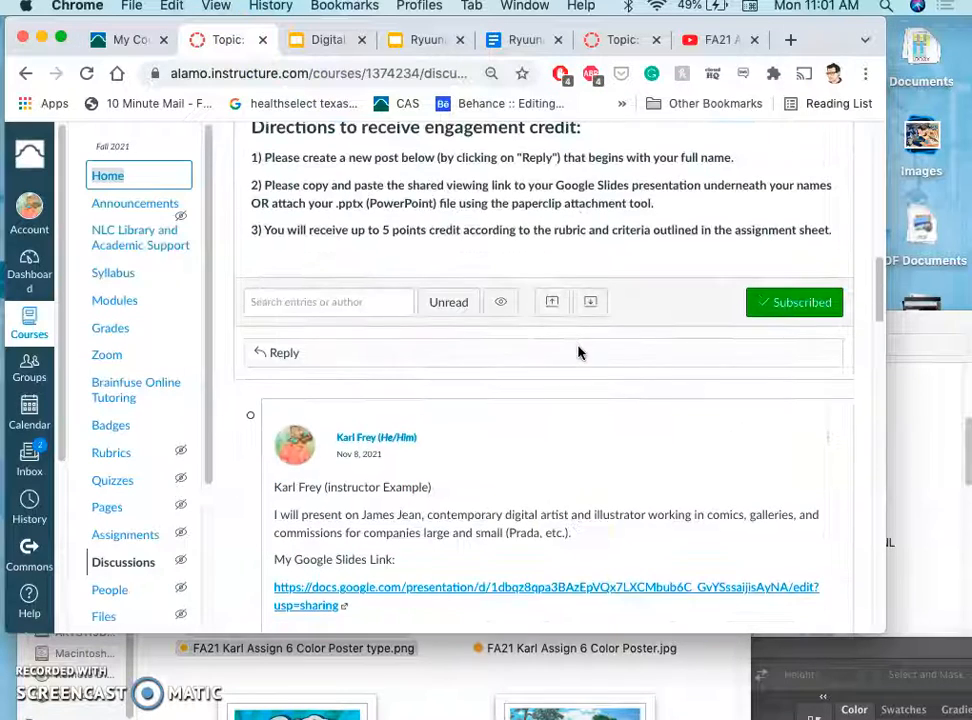
# Step: Upload the cropped Color Poster type PNG on a new line below the black lettering image in the instructor example post
pyautogui.click(604, 38)
pyautogui.scroll(-5, 610, 527)
pyautogui.scroll(-5, 536, 440)
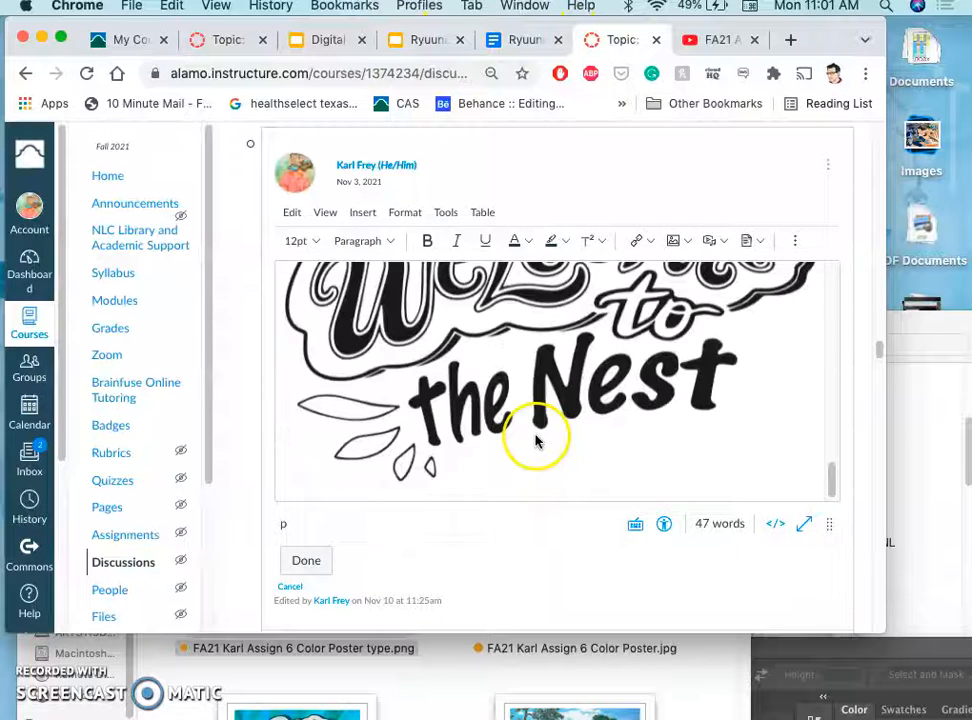
pyautogui.click(713, 393)
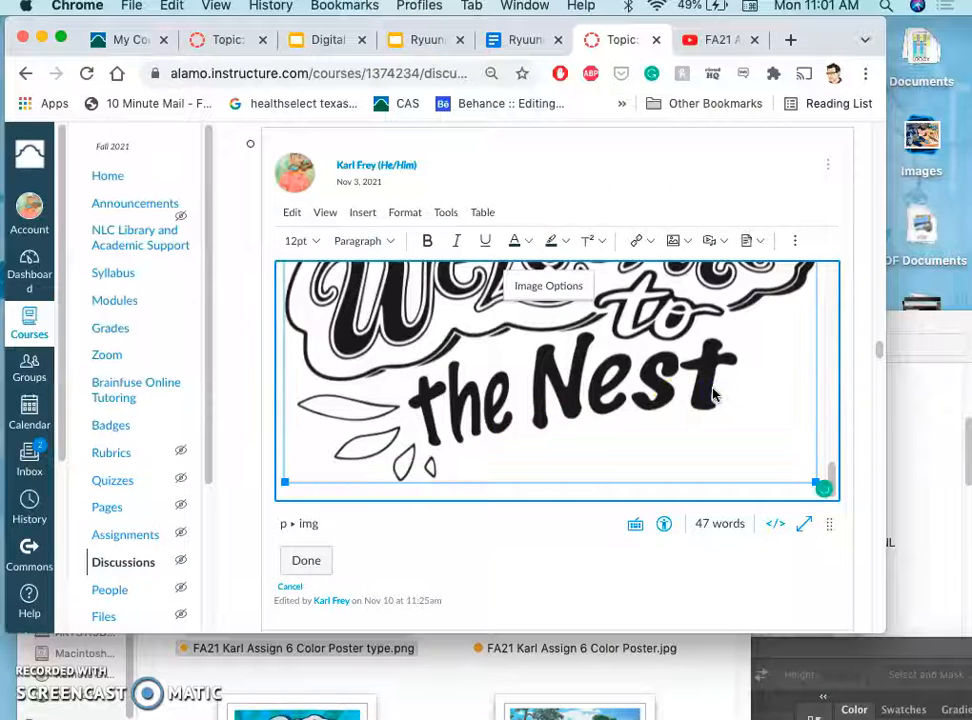
pyautogui.press('Return')
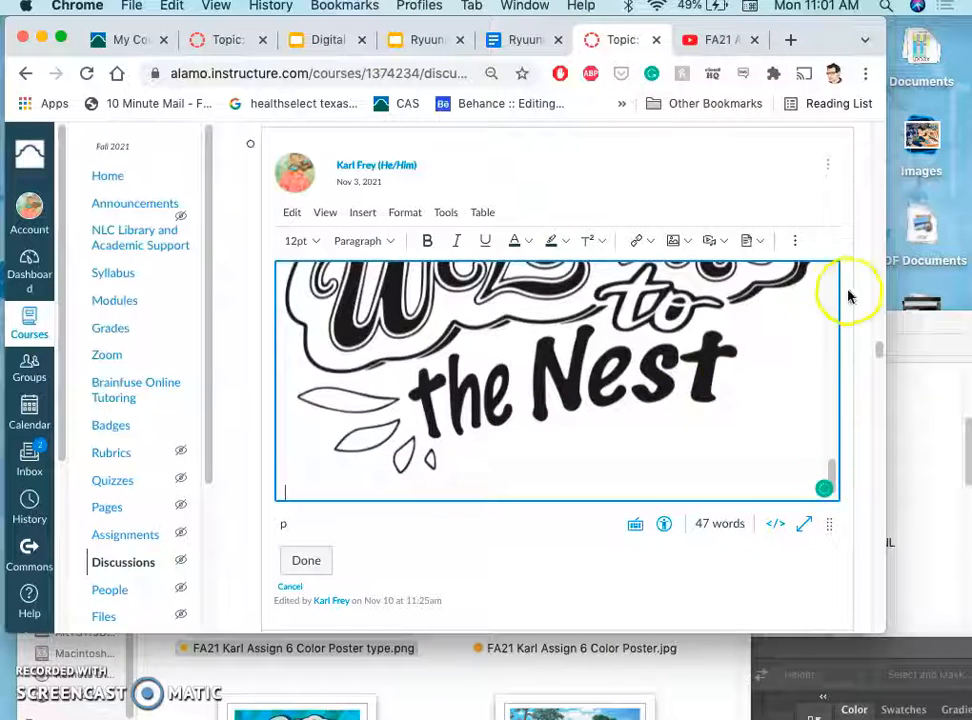
pyautogui.click(688, 244)
pyautogui.click(692, 271)
pyautogui.click(474, 656)
pyautogui.moveTo(336, 586); pyautogui.dragTo(374, 300)
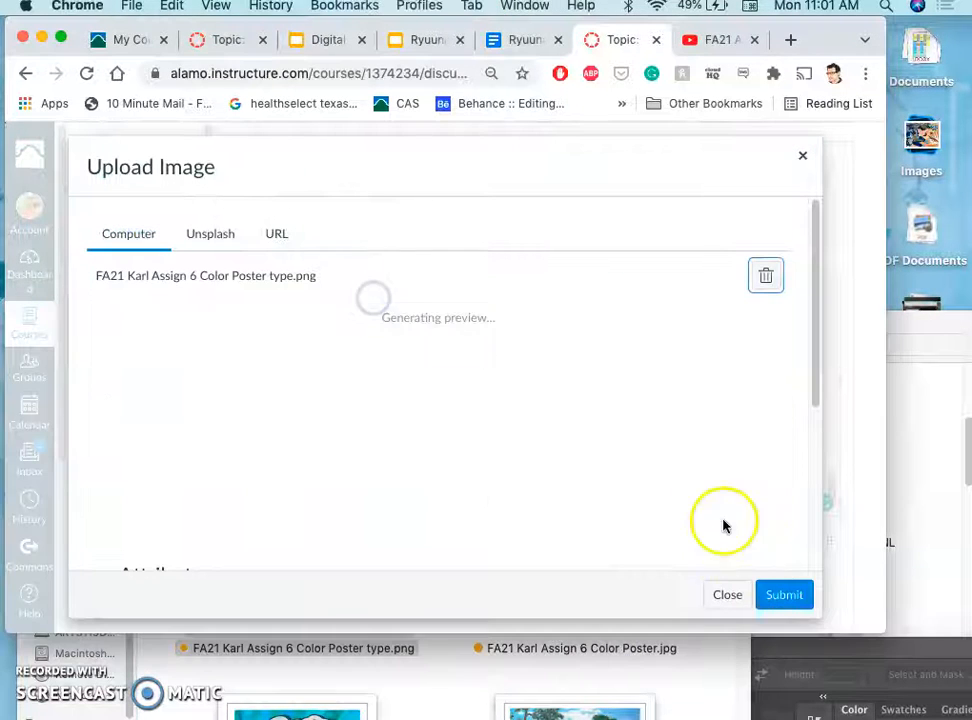
pyautogui.click(785, 597)
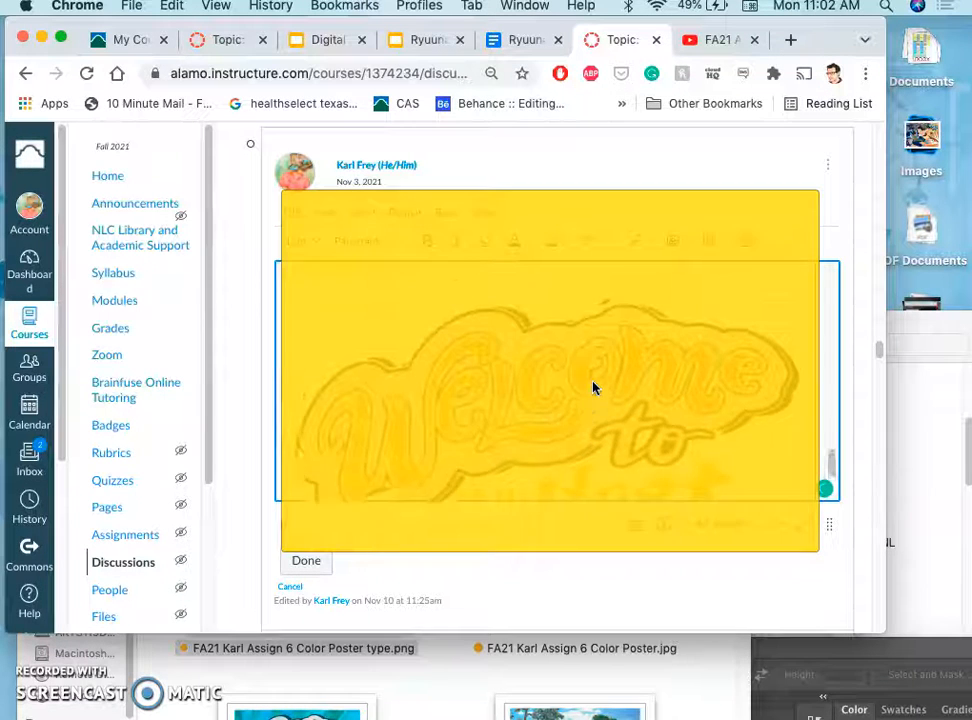
# Step: Shrink the color lettering image and the black lettering image above it slightly, to nearly matching widths
pyautogui.click(588, 385)
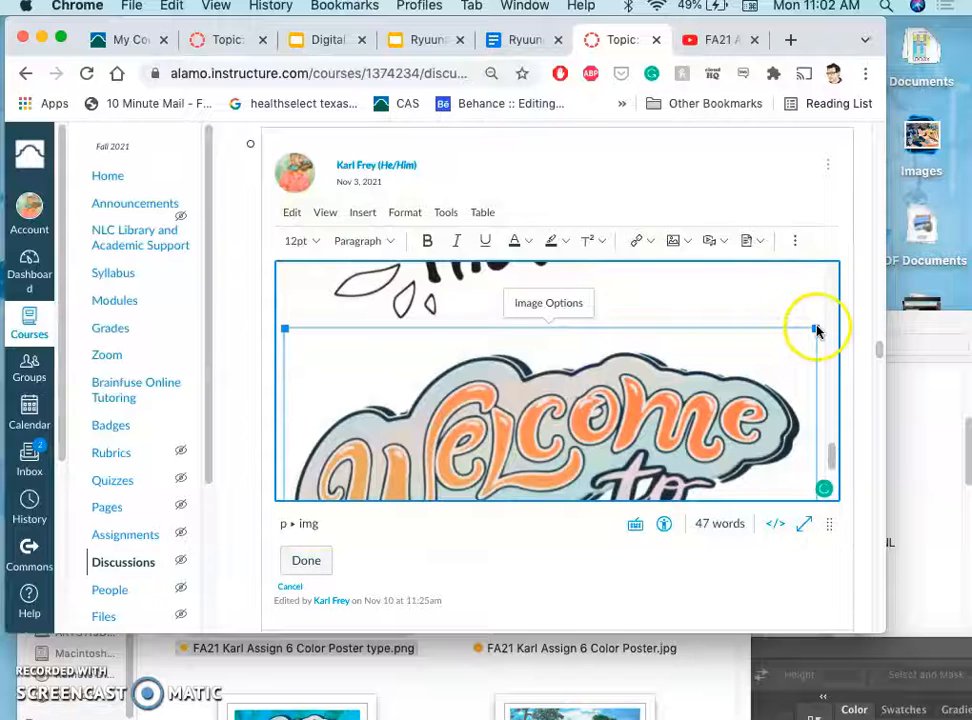
pyautogui.moveTo(815, 330); pyautogui.dragTo(743, 358)
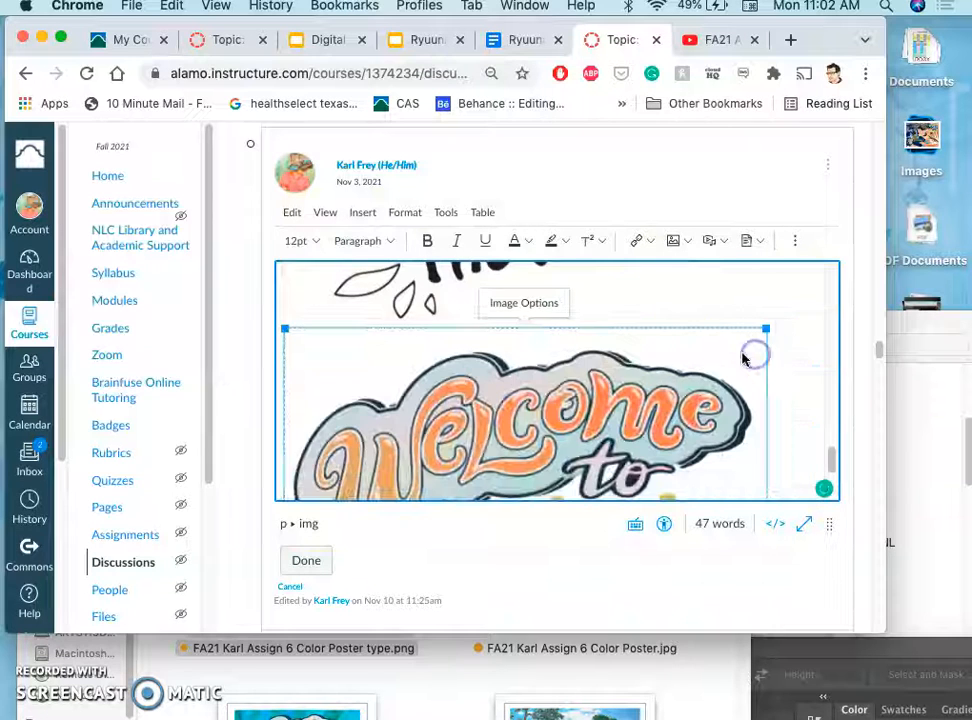
pyautogui.scroll(2, 634, 311)
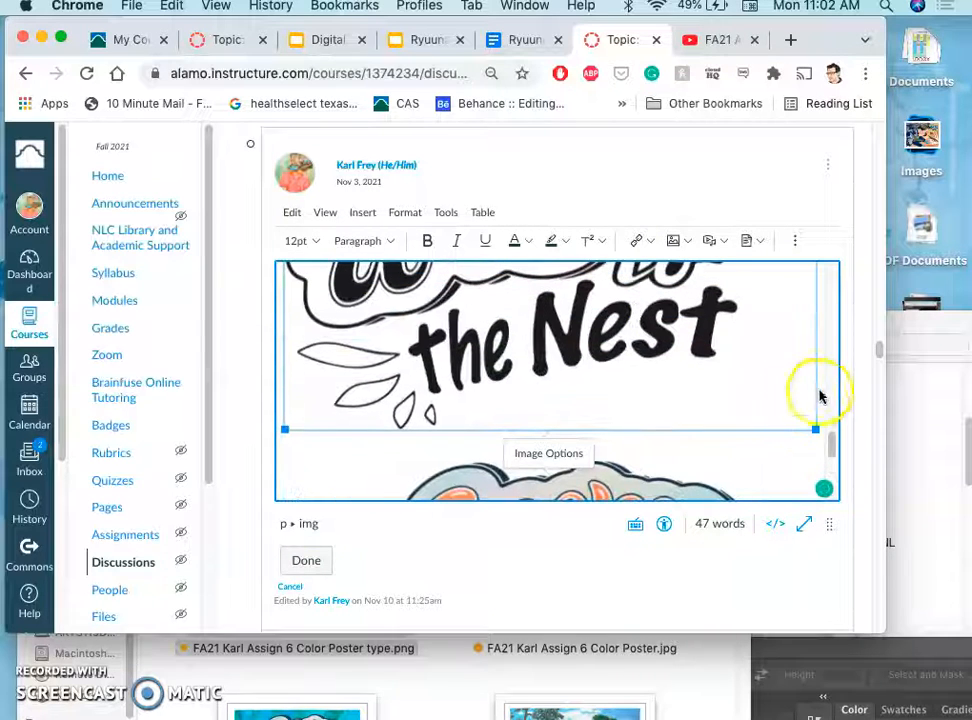
pyautogui.moveTo(810, 429); pyautogui.dragTo(768, 405)
pyautogui.scroll(-3, 690, 436)
pyautogui.scroll(5, 687, 463)
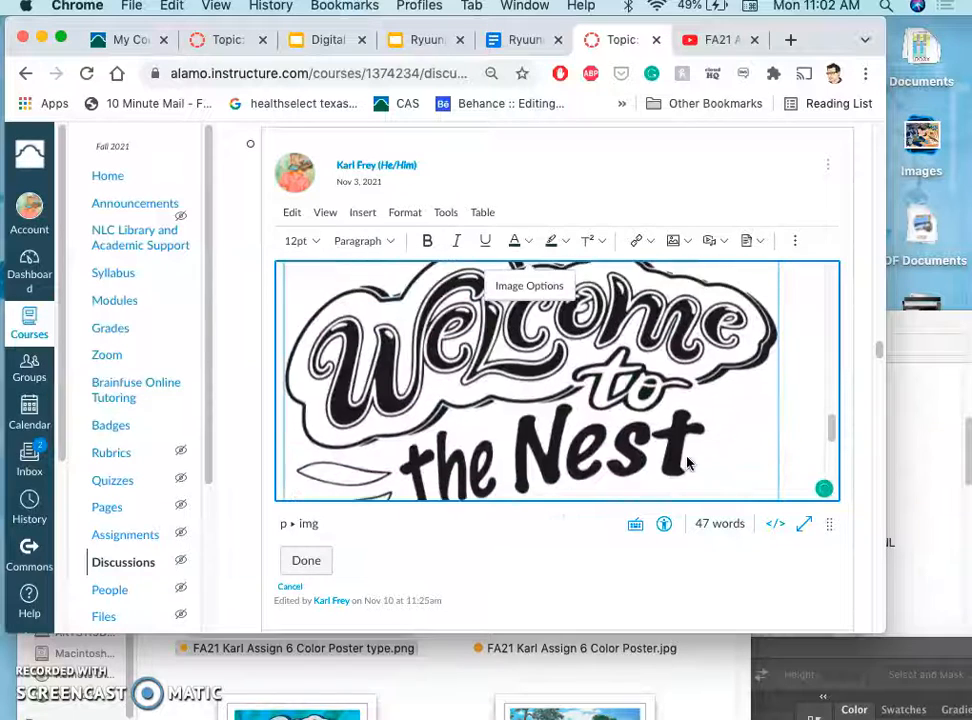
# Step: Add a new line below the color lettering image at the end of the post
pyautogui.scroll(-3, 687, 463)
pyautogui.scroll(-4, 687, 463)
pyautogui.click(666, 373)
pyautogui.press('Right')
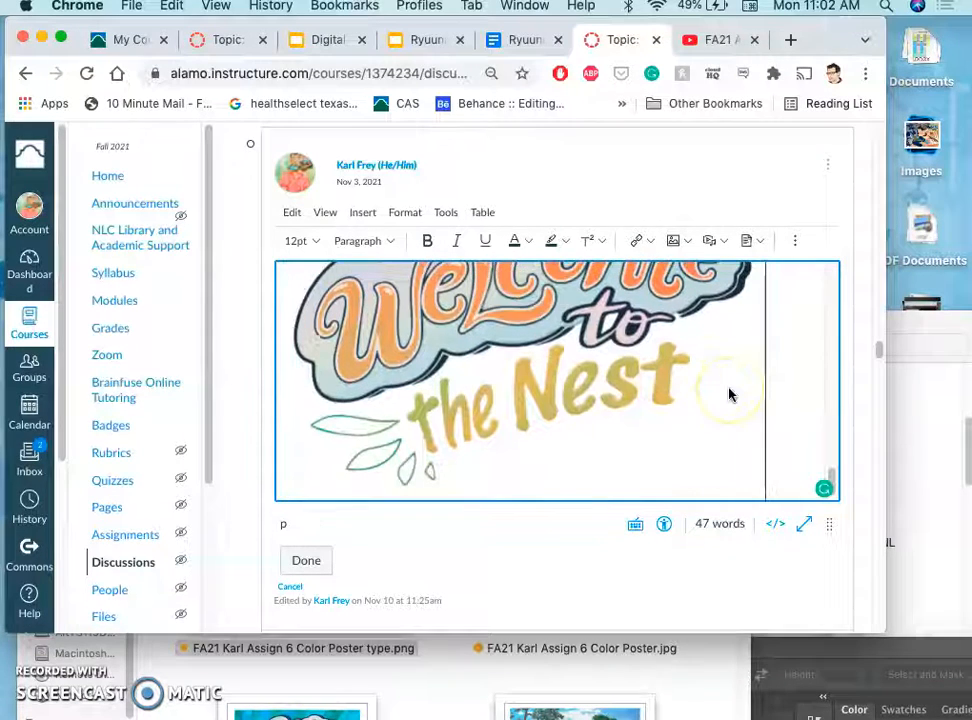
pyautogui.press('Return')
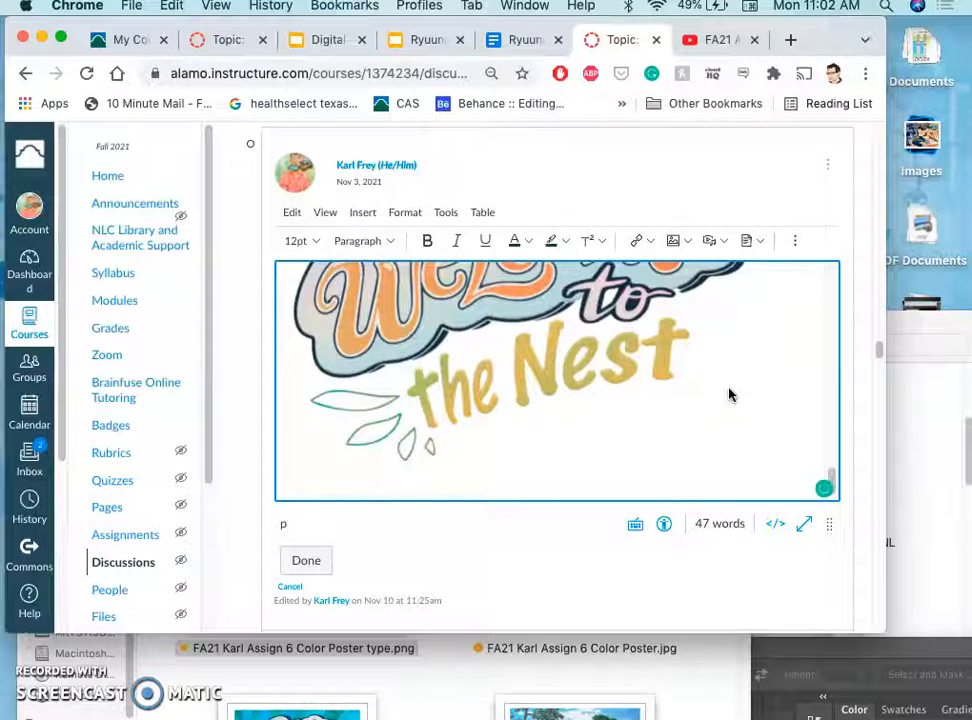
# Step: Upload the Assign 6 Color Poster JPG from the 2348 Digital Art I folder to the new line below the color lettering image
pyautogui.click(672, 241)
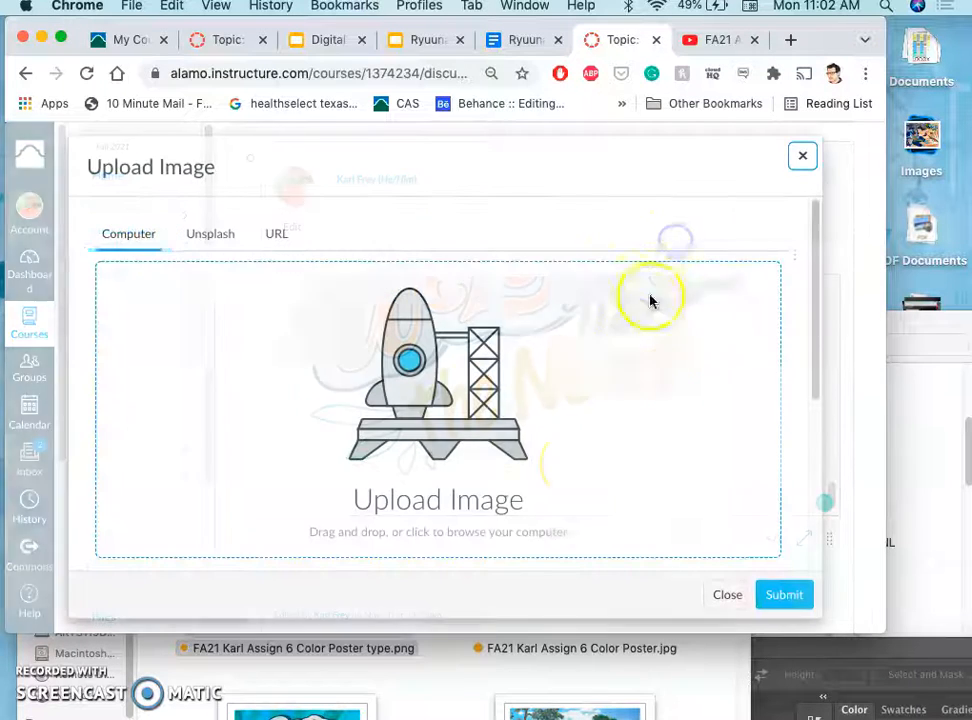
pyautogui.click(440, 684)
pyautogui.scroll(-10, 440, 684)
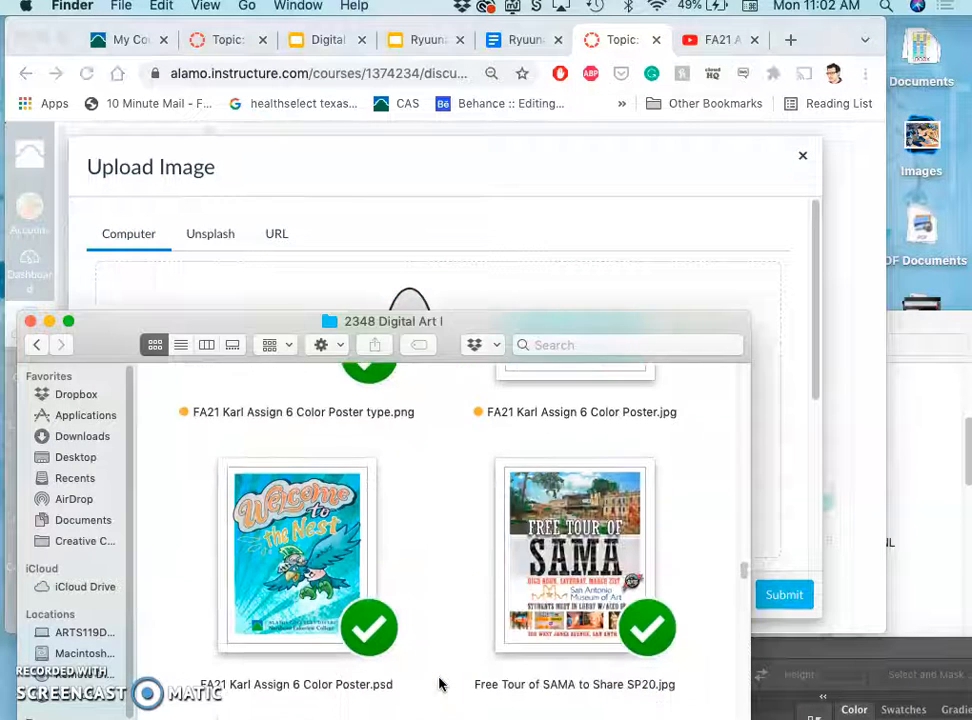
pyautogui.scroll(-15, 440, 684)
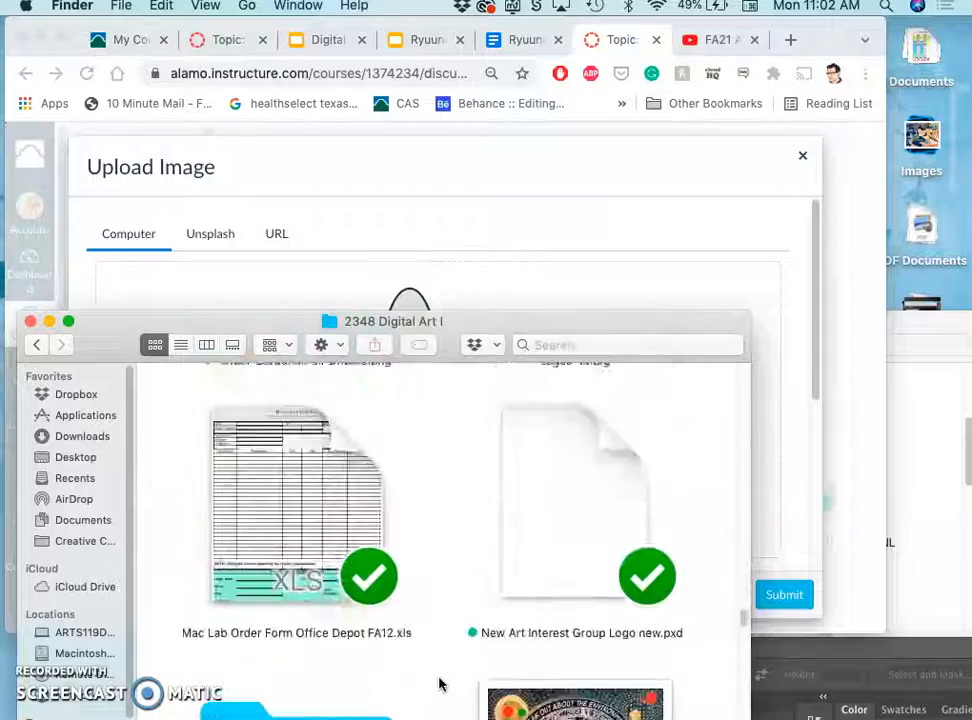
pyautogui.scroll(15, 440, 684)
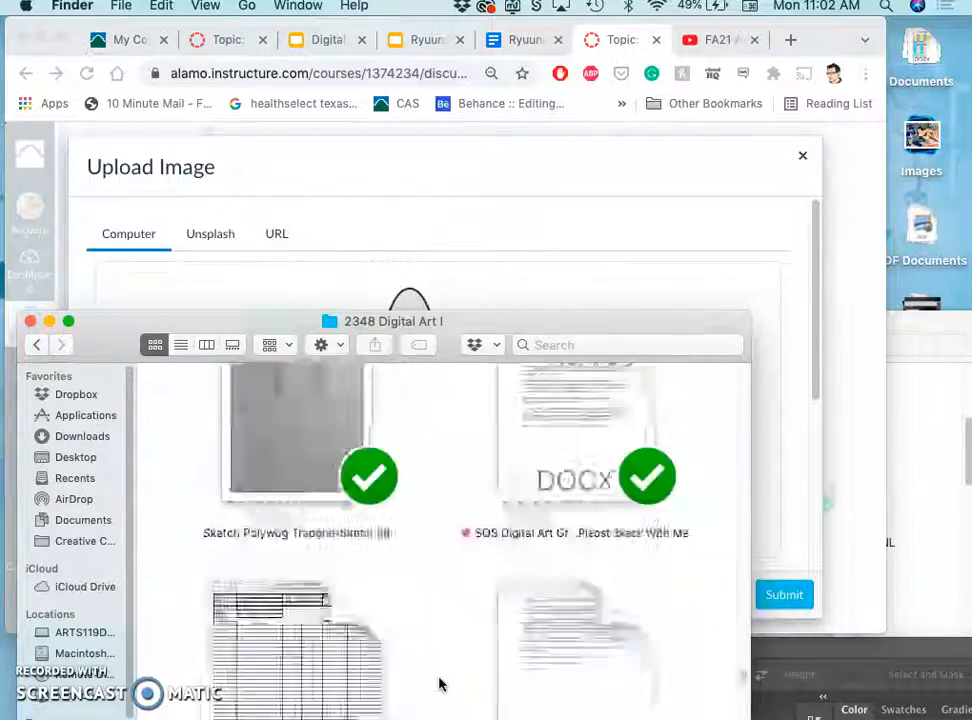
pyautogui.scroll(15, 440, 684)
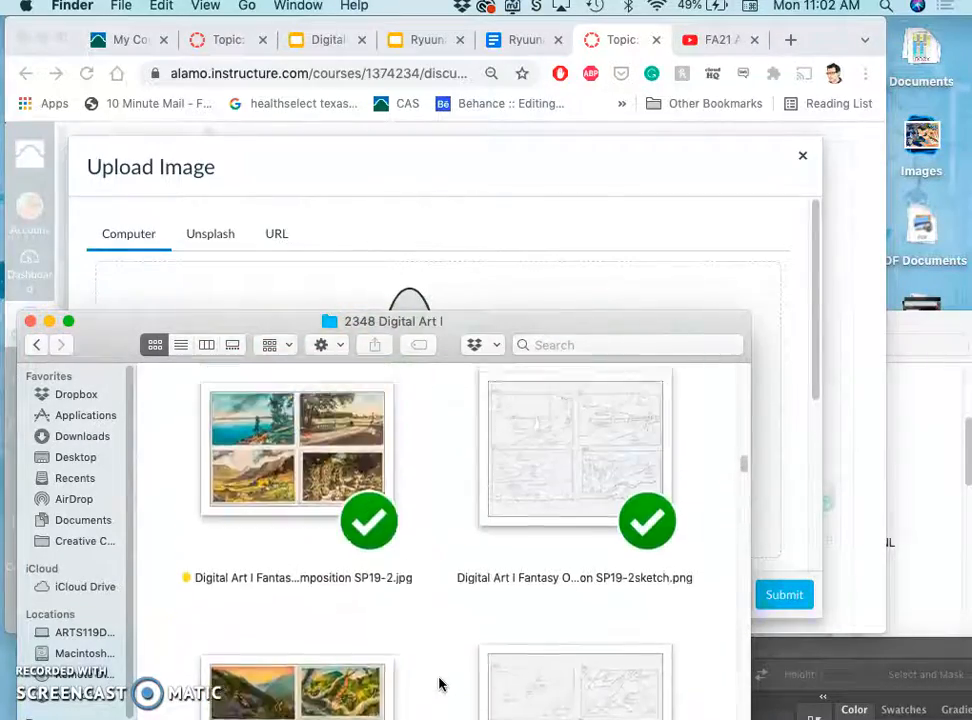
pyautogui.scroll(10, 440, 684)
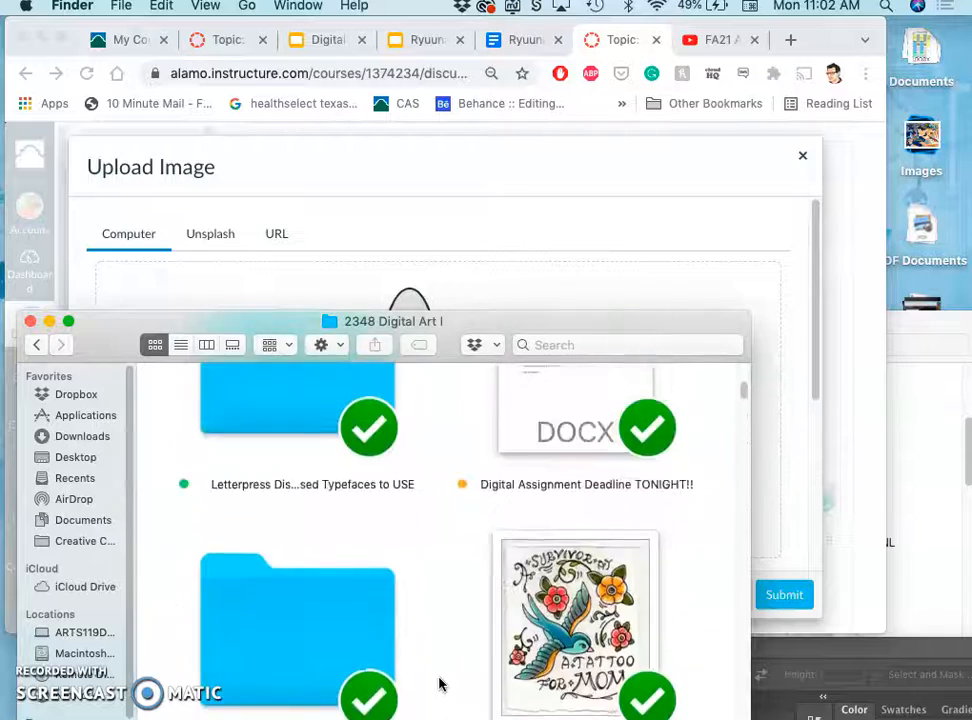
pyautogui.scroll(-15, 440, 684)
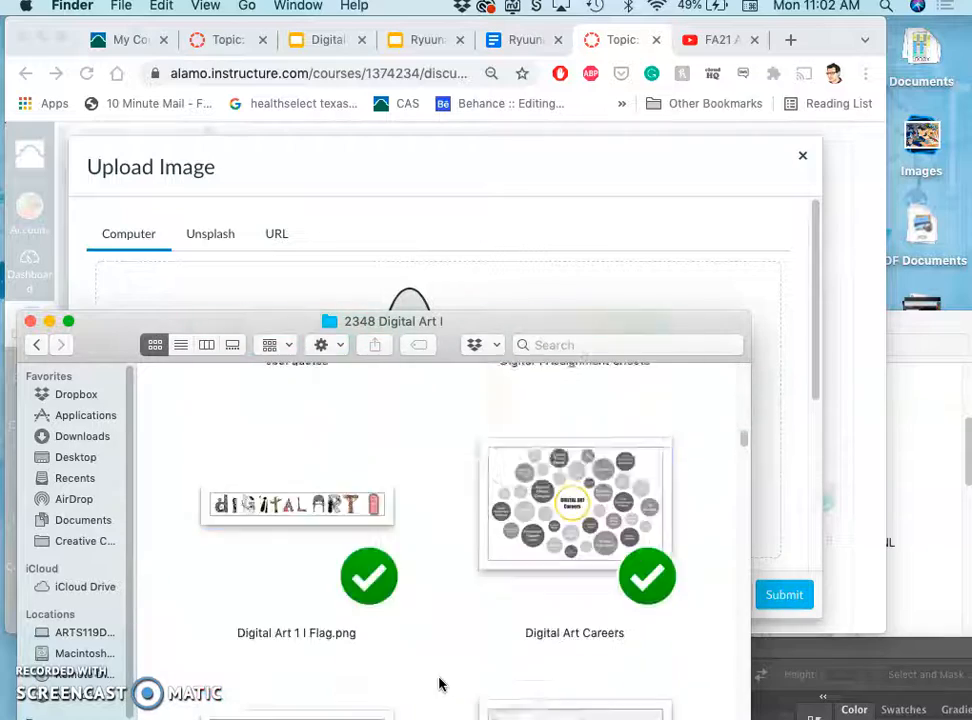
pyautogui.scroll(-15, 440, 684)
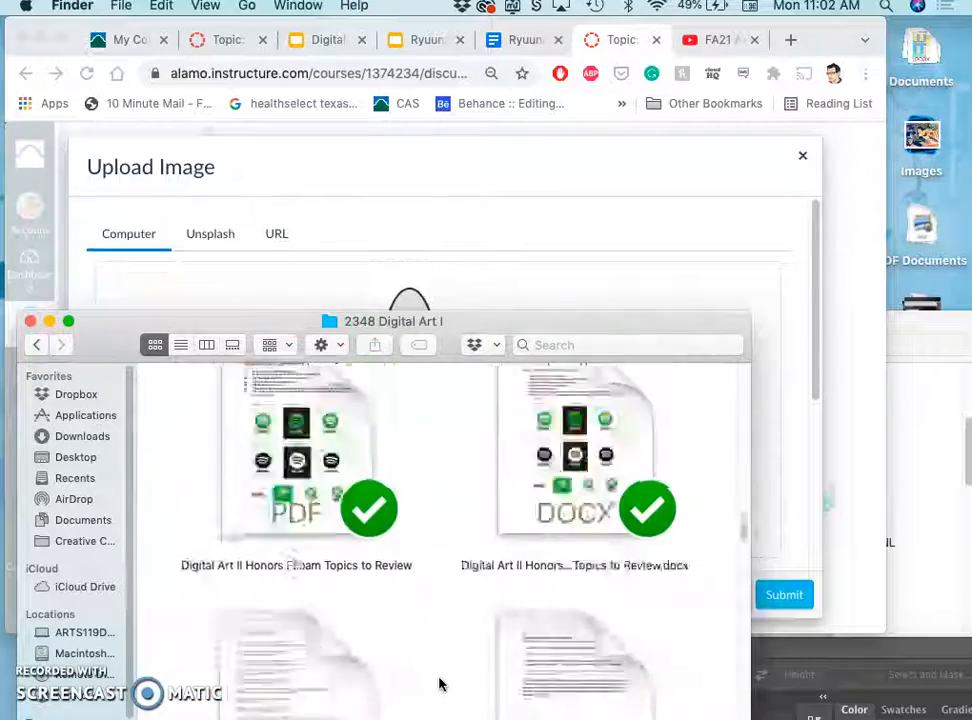
pyautogui.scroll(2, 440, 684)
pyautogui.moveTo(555, 455); pyautogui.dragTo(490, 285)
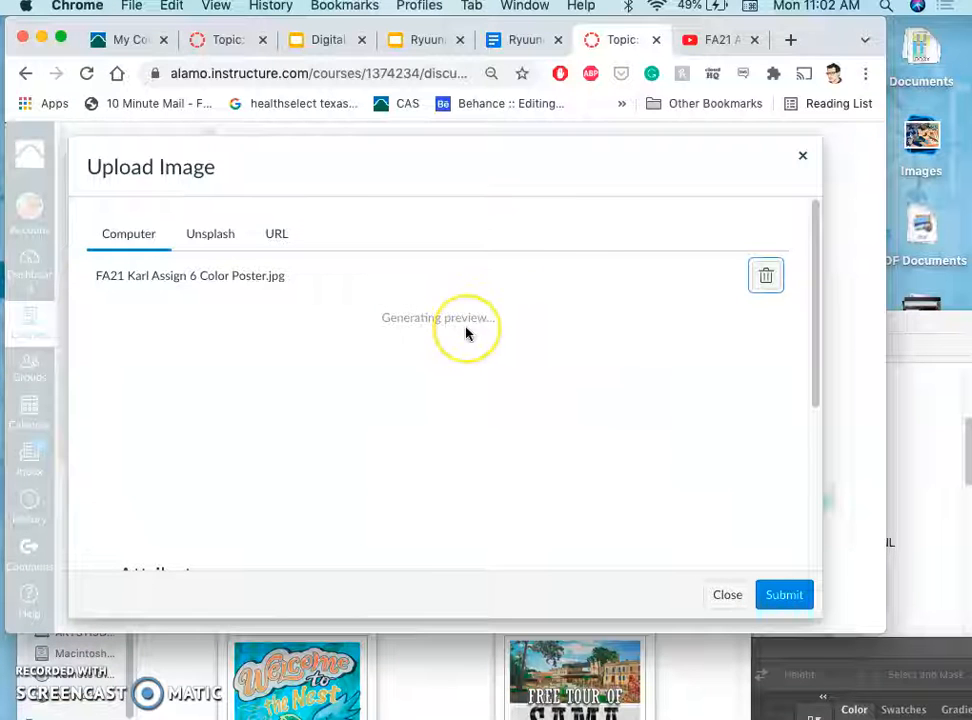
pyautogui.click(783, 595)
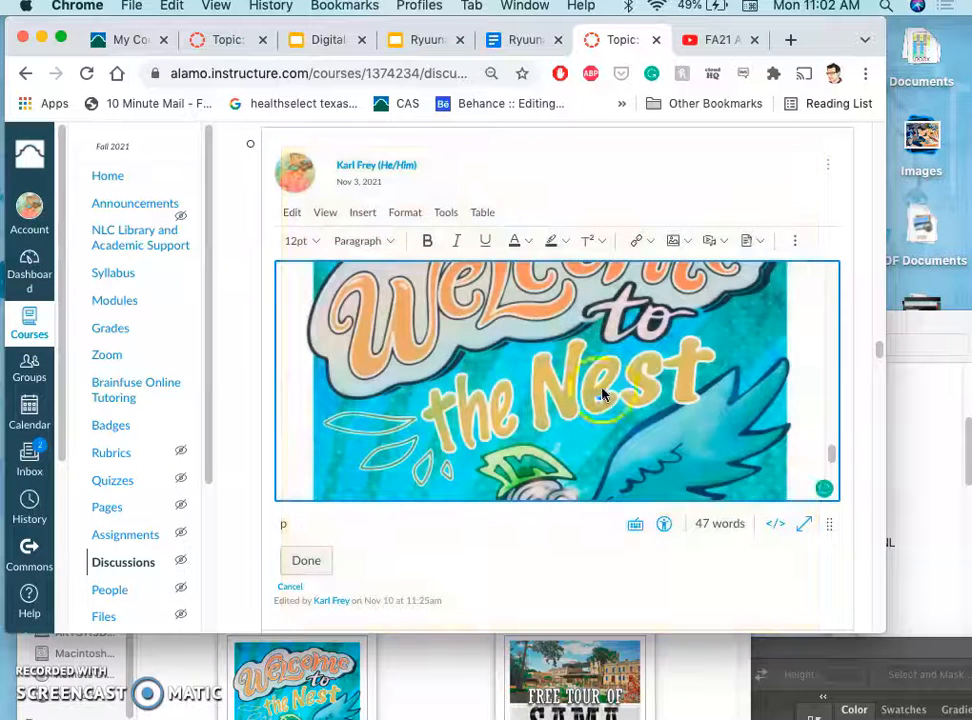
# Step: Shrink the full color poster image slightly to about the width of the lettering images and save the edited post
pyautogui.click(586, 395)
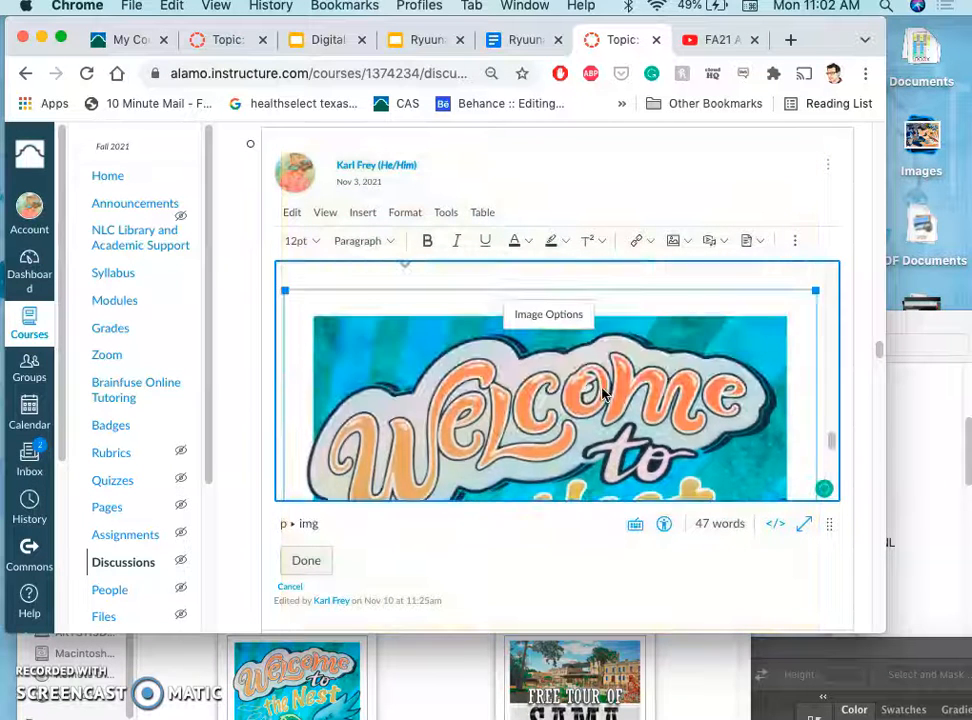
pyautogui.scroll(1, 602, 394)
pyautogui.moveTo(816, 333); pyautogui.dragTo(735, 384)
pyautogui.click(305, 560)
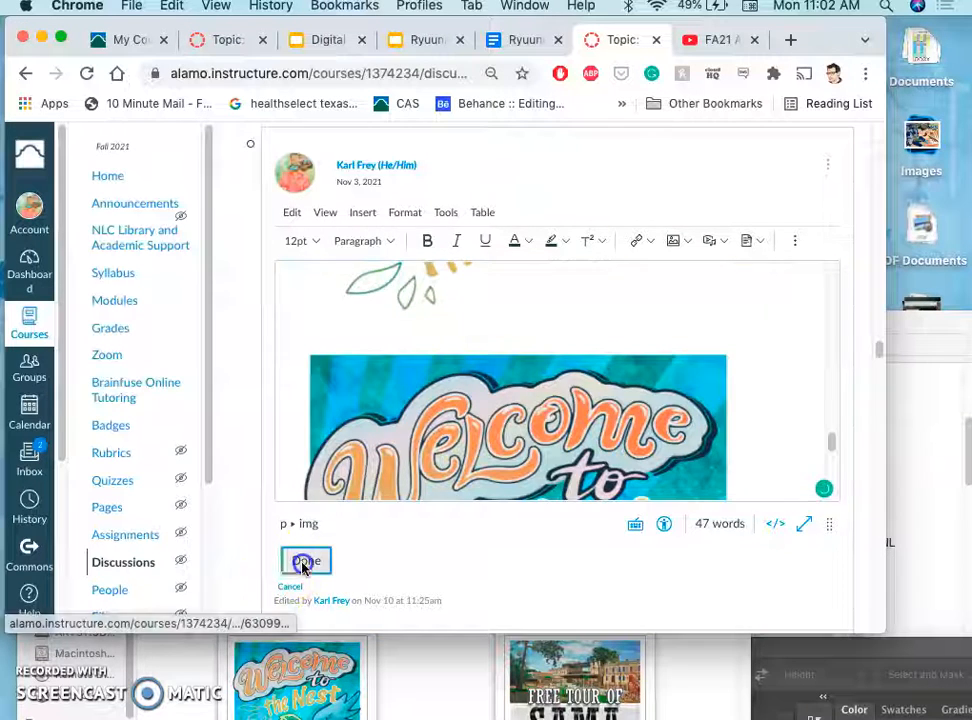
# Step: Review the saved post from the blocking sketches to the color poster, zooming the page out until the whole poster fits
pyautogui.scroll(-15, 494, 406)
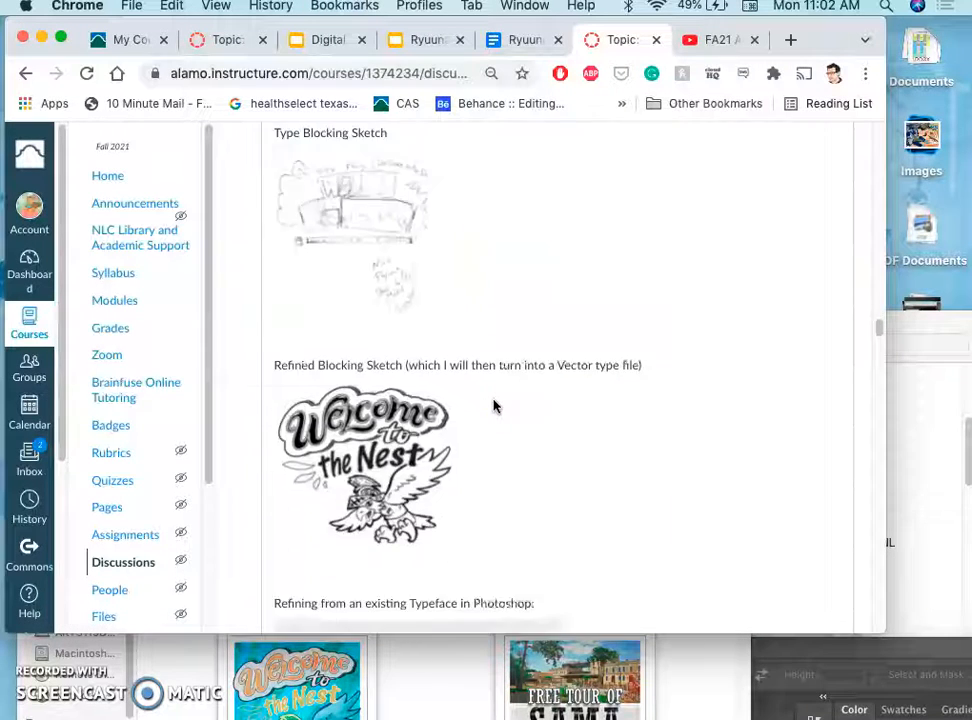
pyautogui.scroll(-10, 494, 406)
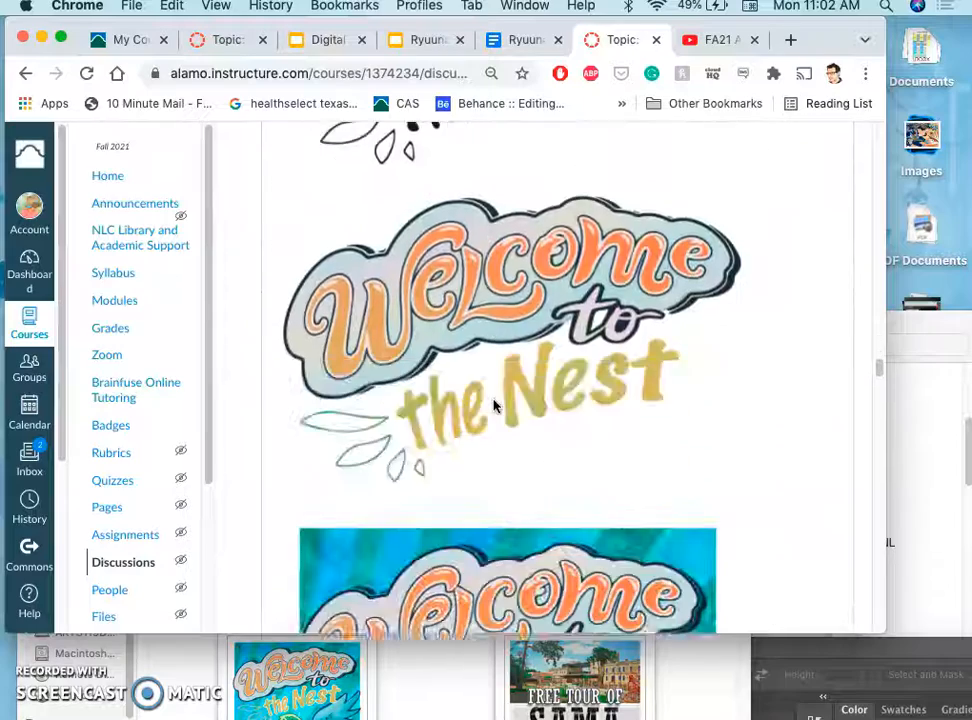
pyautogui.scroll(2, 494, 403)
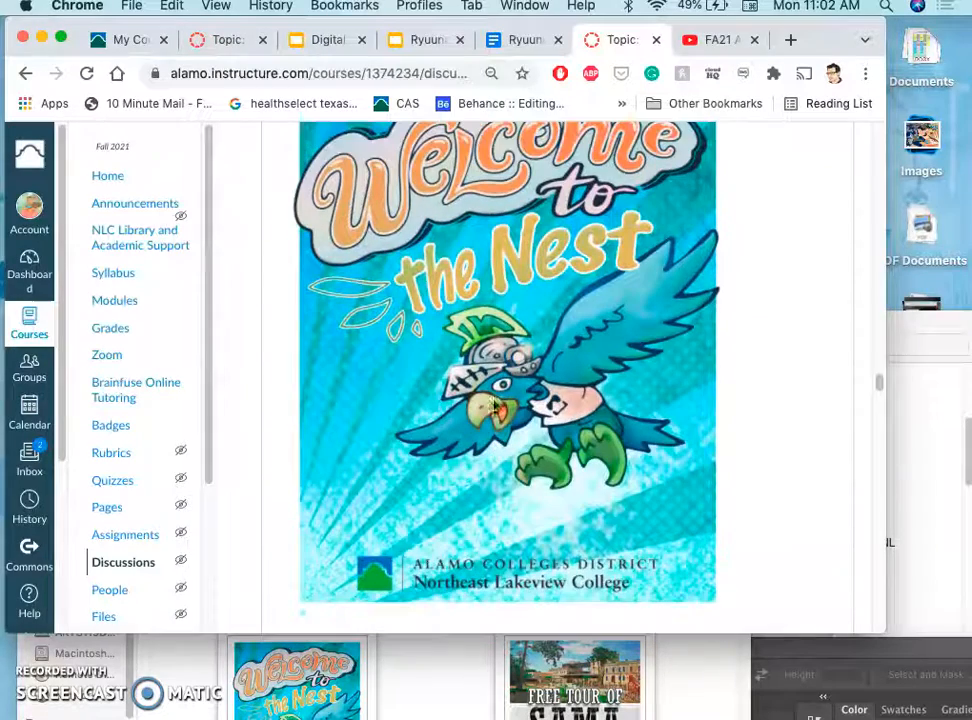
pyautogui.press('super+minus')
pyautogui.scroll(4, 494, 406)
pyautogui.scroll(2, 494, 406)
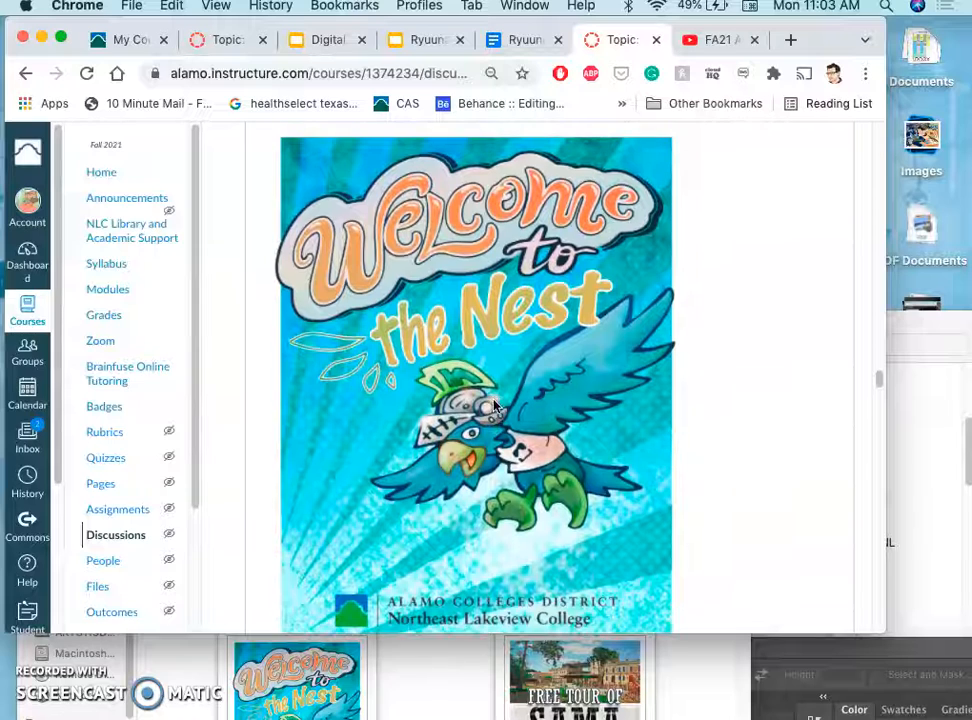
pyautogui.press('super+minus')
pyautogui.scroll(4, 590, 336)
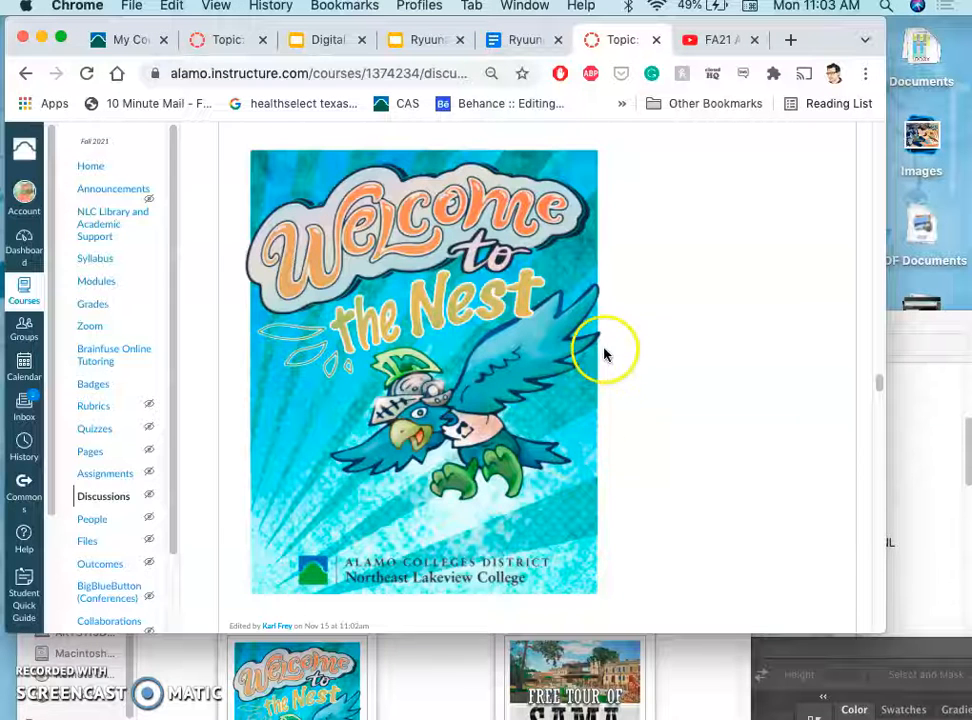
pyautogui.scroll(2, 600, 370)
pyautogui.scroll(-1, 592, 386)
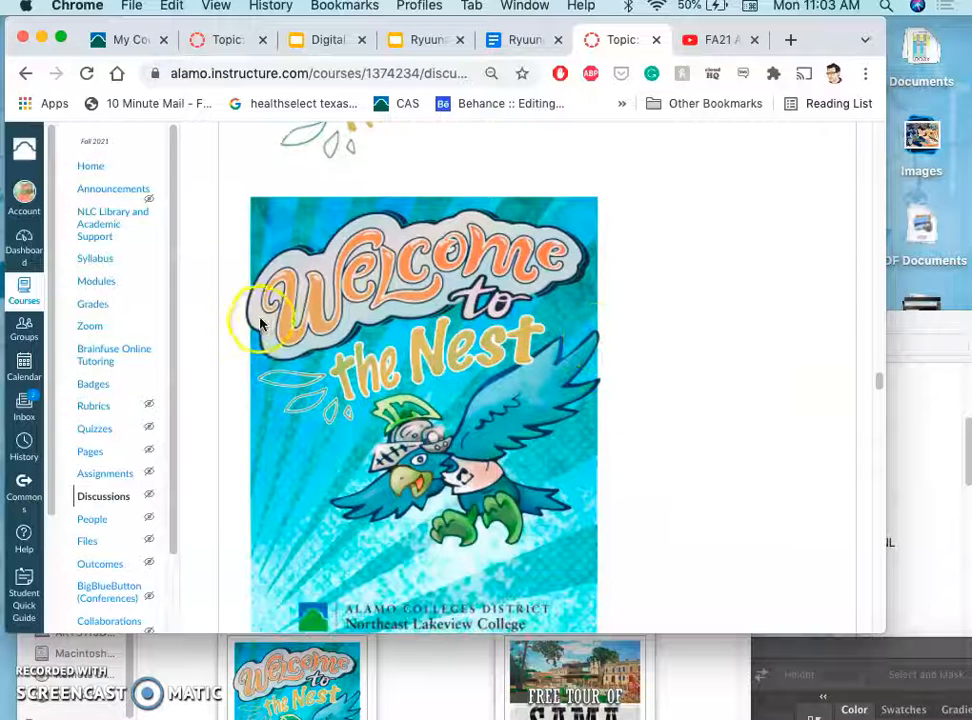
pyautogui.scroll(-1, 595, 393)
pyautogui.scroll(1, 595, 393)
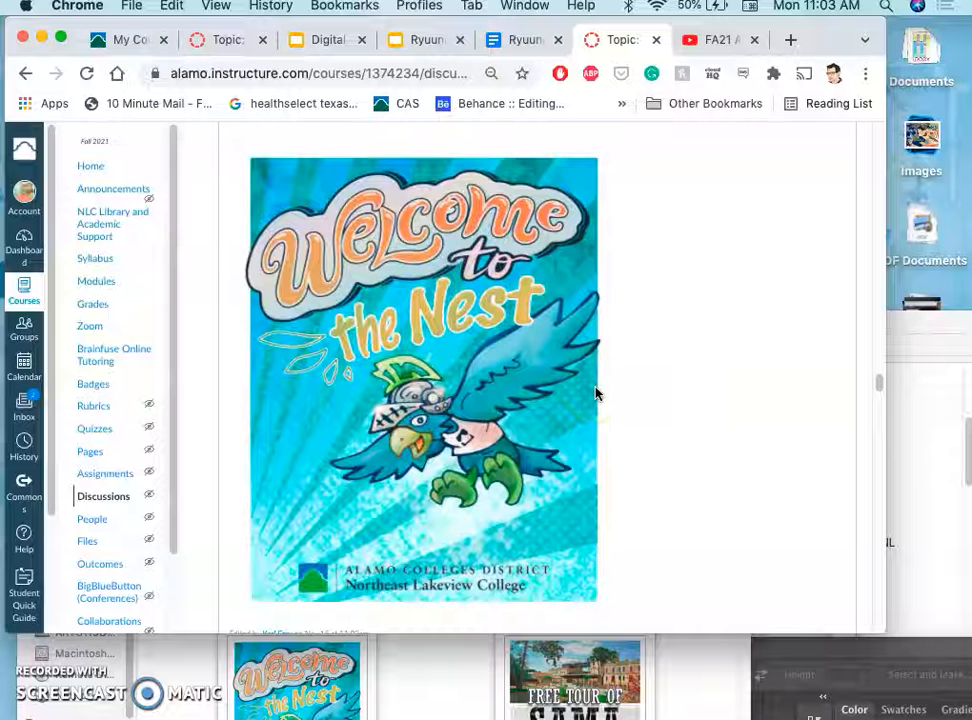